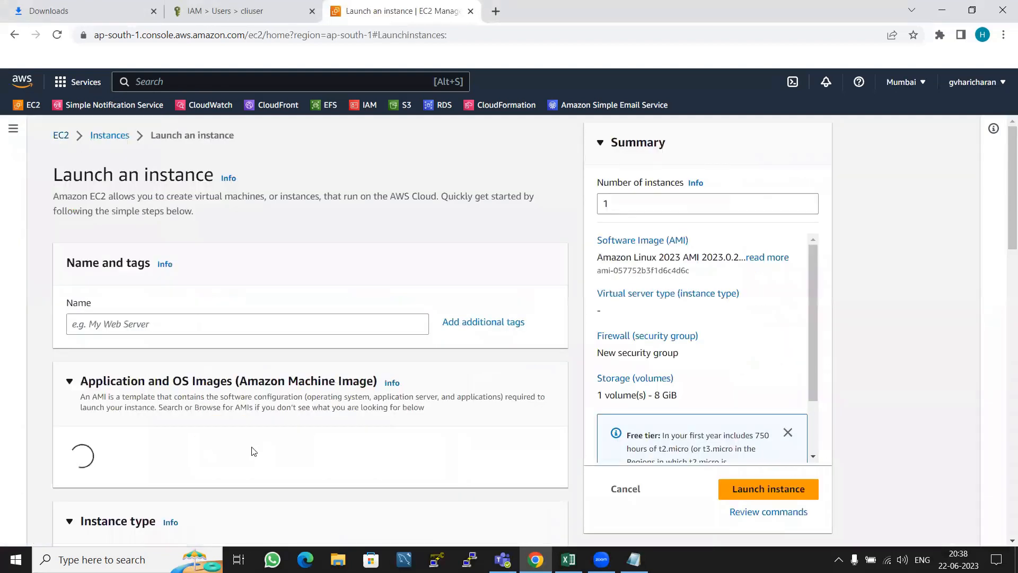
# Name the new EC2 instance LINUX-SERVER.
pyautogui.click(198, 322)
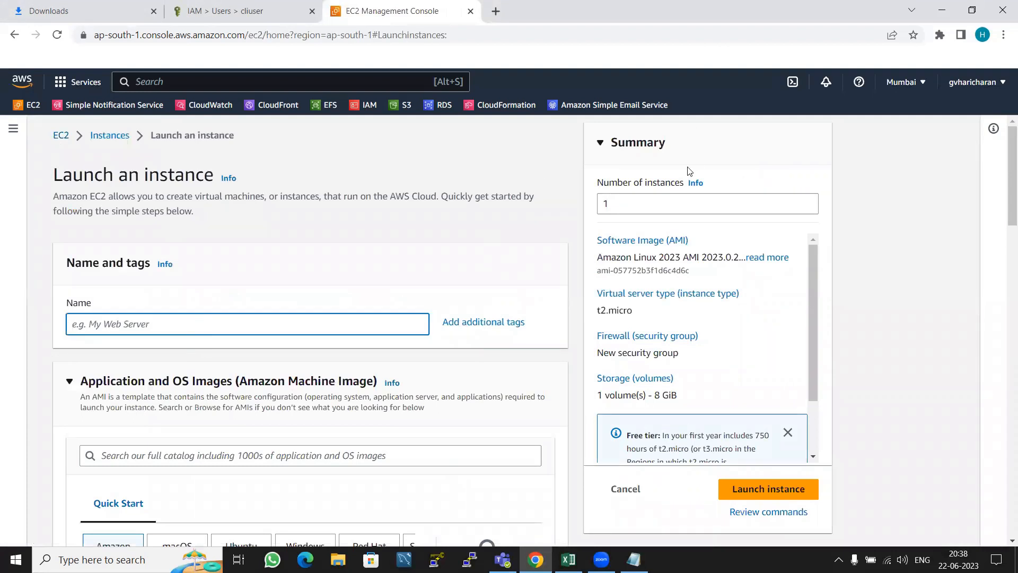
pyautogui.click(620, 200)
pyautogui.click(244, 325)
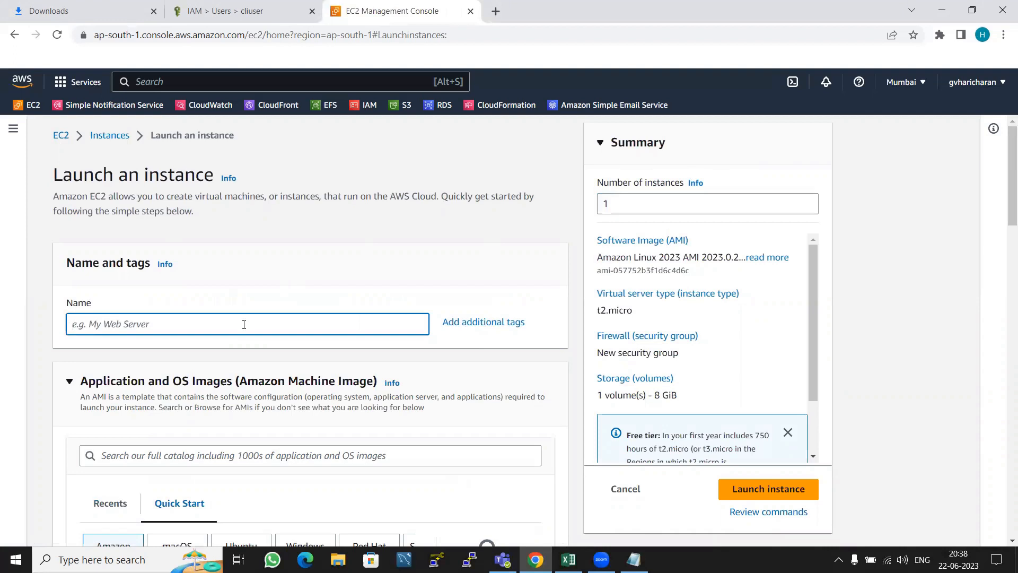
pyautogui.write('WE')
pyautogui.press('BackSpace')
pyautogui.press('BackSpace')
pyautogui.write('LINUX-SERVER')
# Choose the Red Hat Enterprise Linux 9 (HVM), SSD Volume Type image for the instance.
pyautogui.scroll(-6, 261, 343)
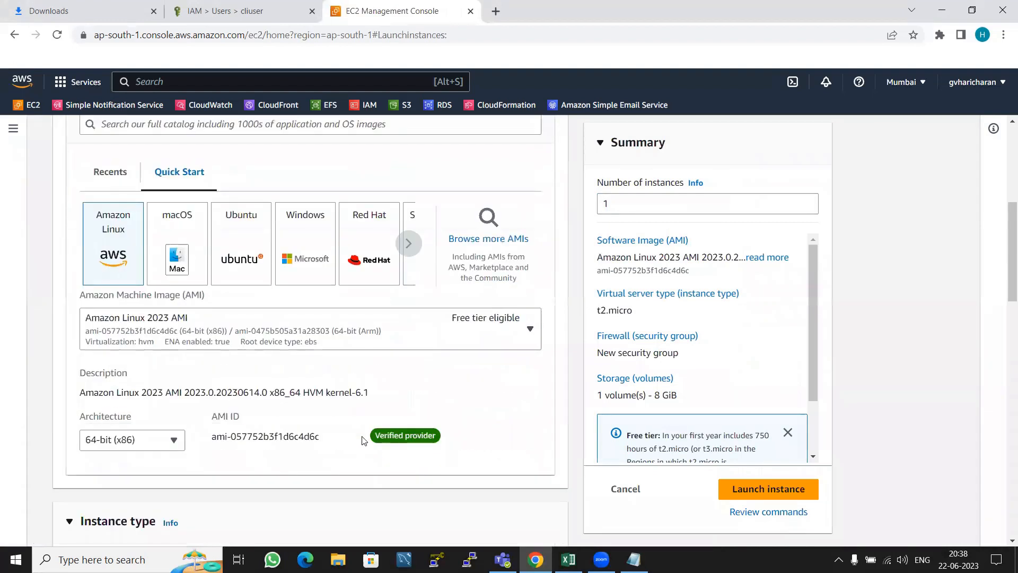
pyautogui.scroll(1, 364, 440)
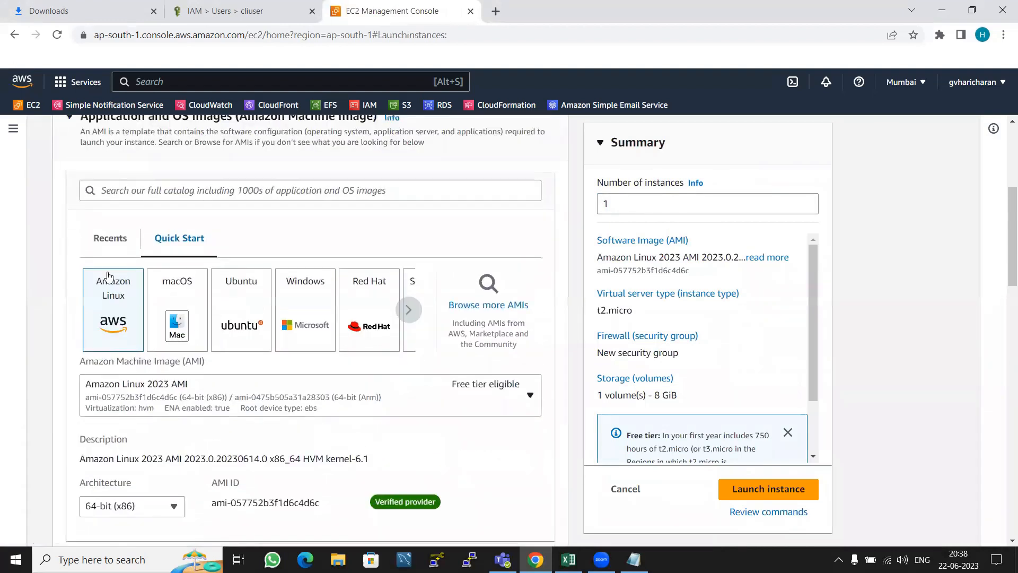
pyautogui.click(409, 310)
pyautogui.click(294, 316)
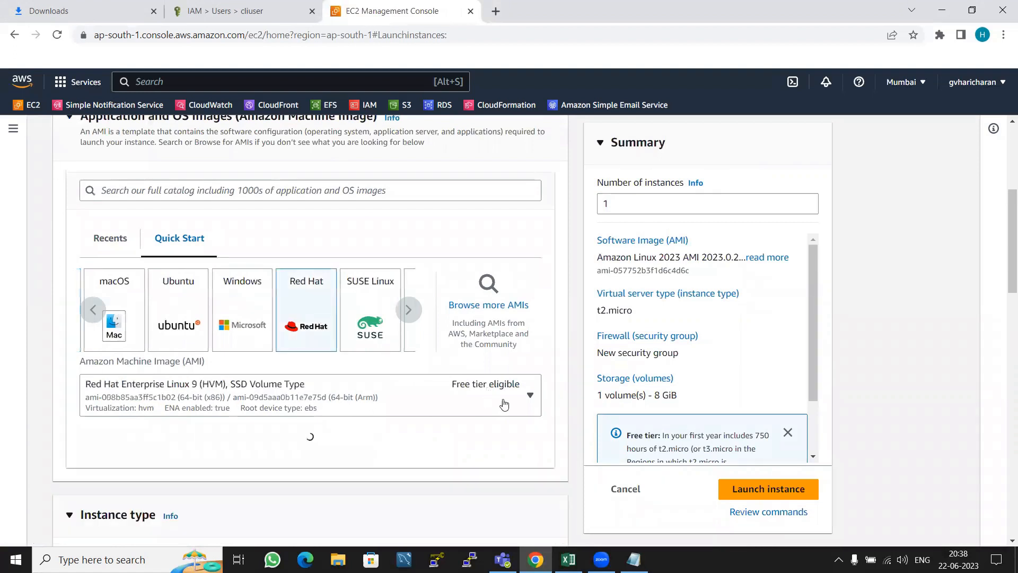
pyautogui.click(512, 392)
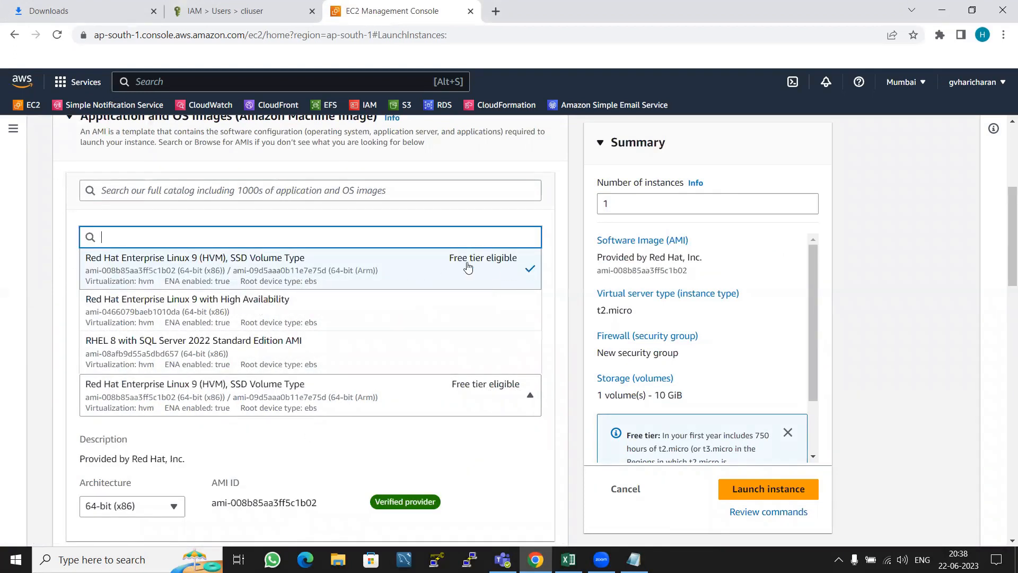
pyautogui.click(474, 428)
# Keep the t2.micro instance type and assign the existing key pair 12pmbatchkeypair for login.
pyautogui.scroll(-2, 483, 427)
pyautogui.scroll(-2, 482, 427)
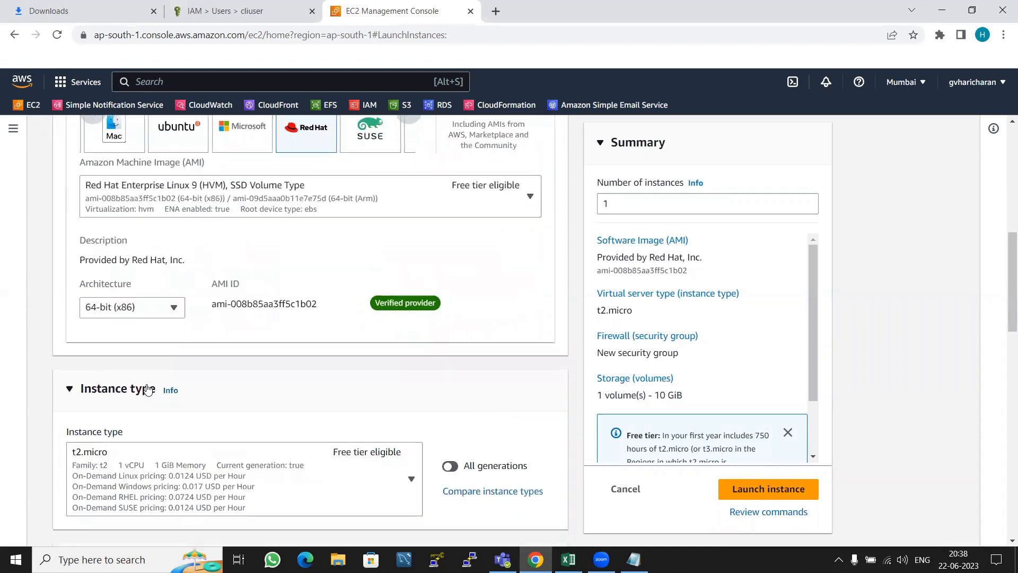
pyautogui.scroll(-3, 170, 401)
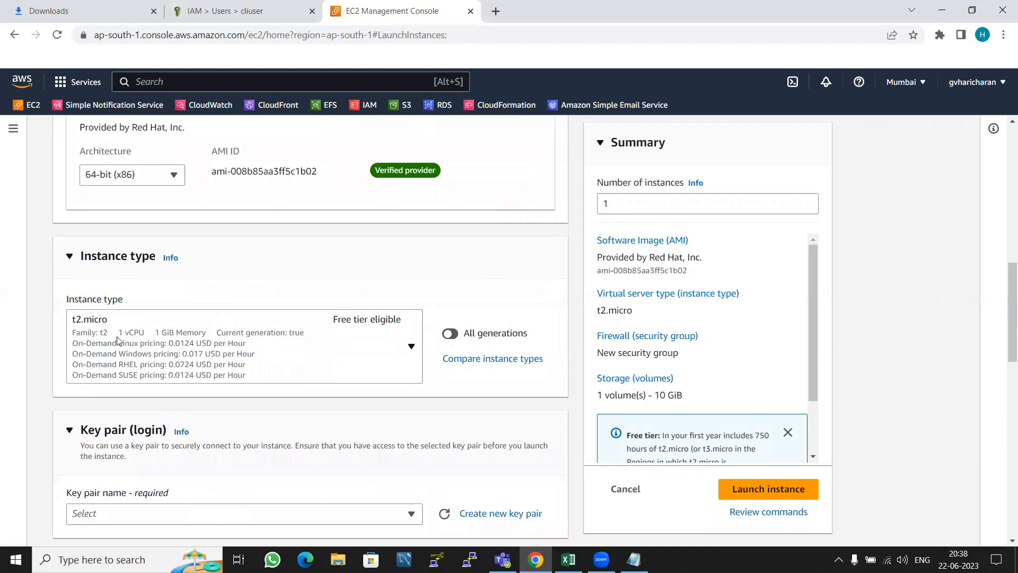
pyautogui.scroll(-3, 260, 395)
pyautogui.click(194, 378)
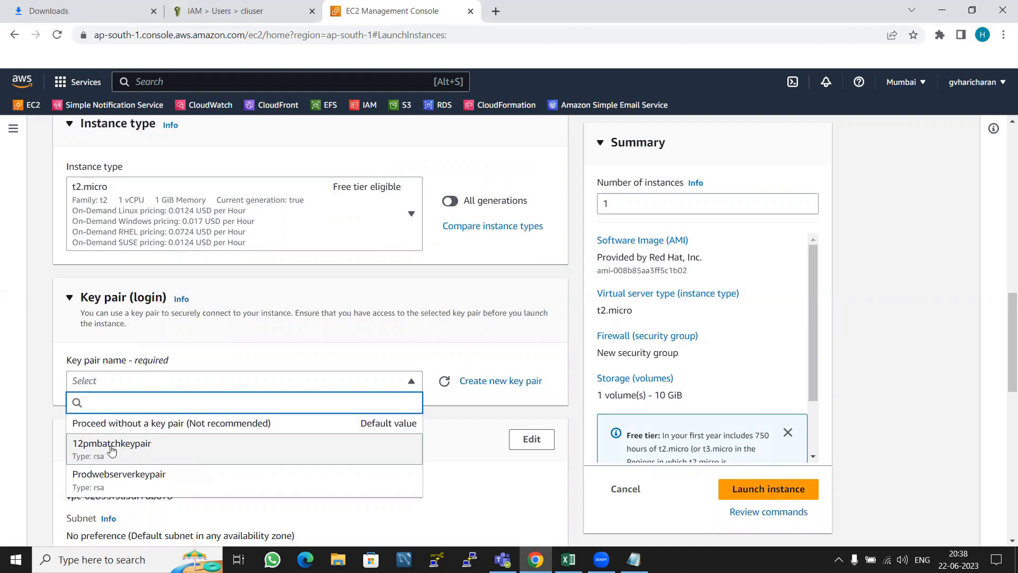
pyautogui.click(111, 450)
# Edit the network settings to use subnet-090dd0258ba76f785 in availability zone ap-south-1a.
pyautogui.scroll(-5, 348, 454)
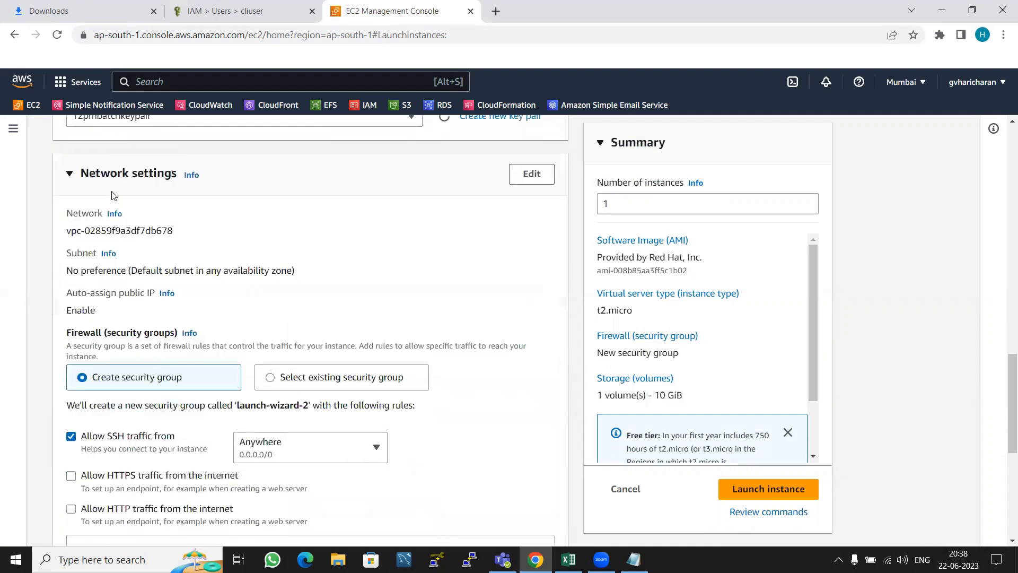
pyautogui.click(532, 174)
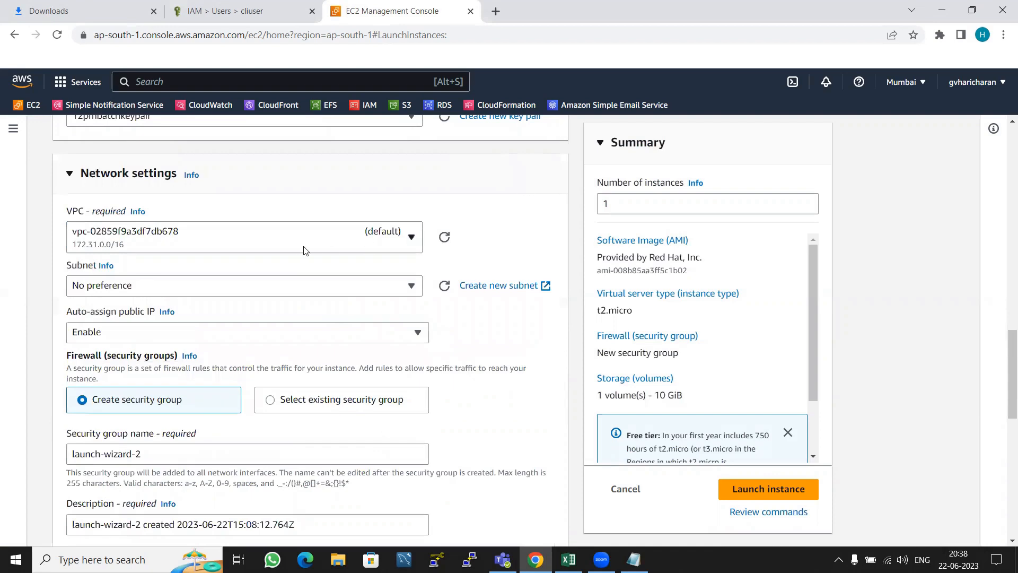
pyautogui.click(168, 290)
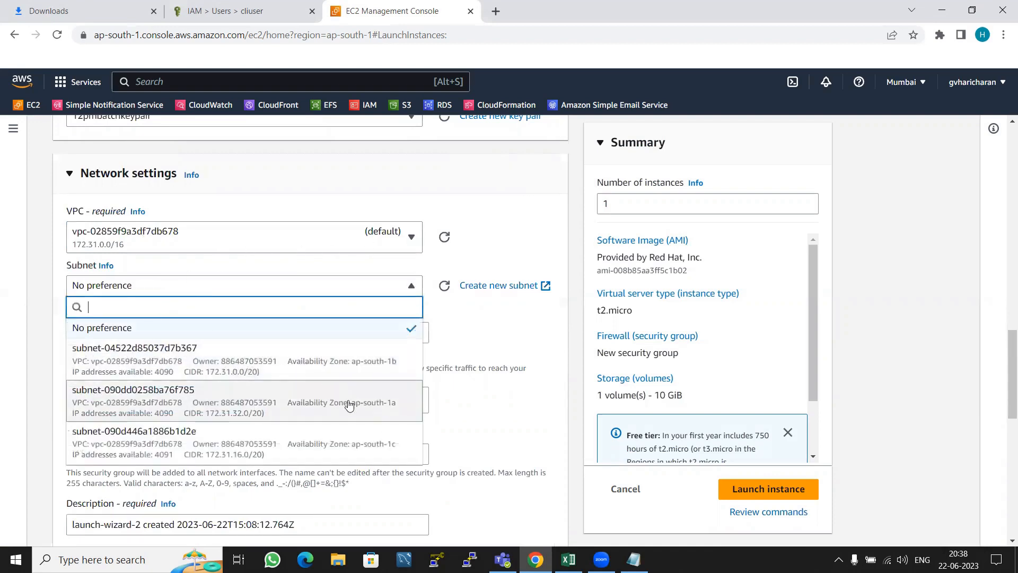
pyautogui.click(349, 406)
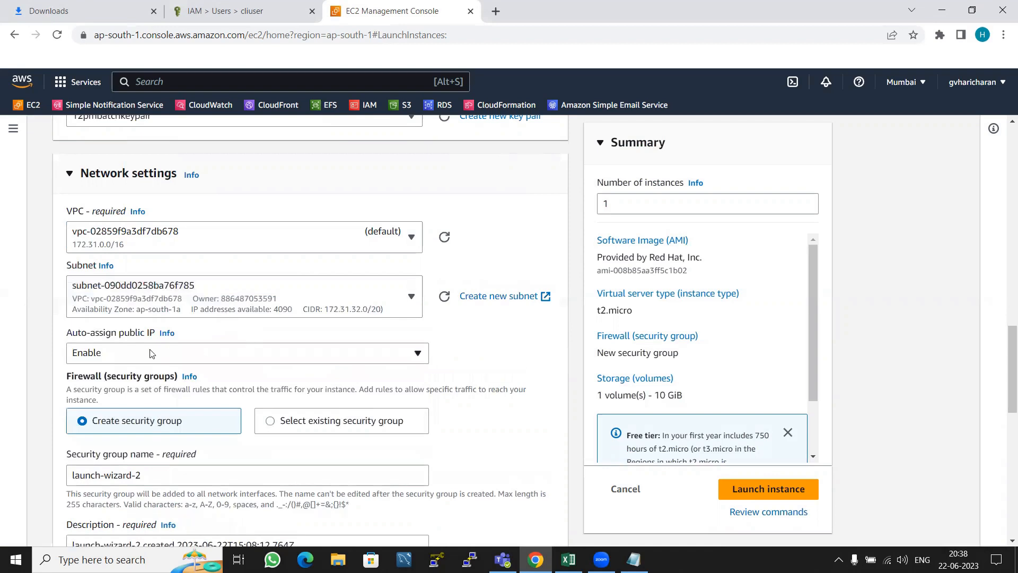
# Assign the existing security group AWSSG to the instance's firewall settings.
pyautogui.click(271, 422)
pyautogui.scroll(-4, 270, 422)
pyautogui.click(300, 275)
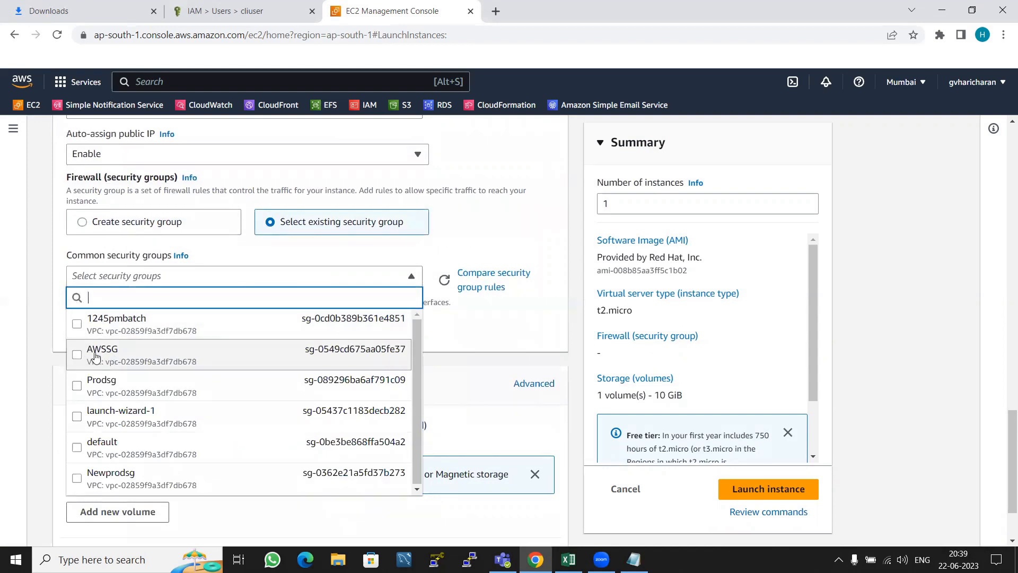
pyautogui.click(92, 357)
# Launch the configured instance and open the list of all instances.
pyautogui.scroll(-3, 313, 375)
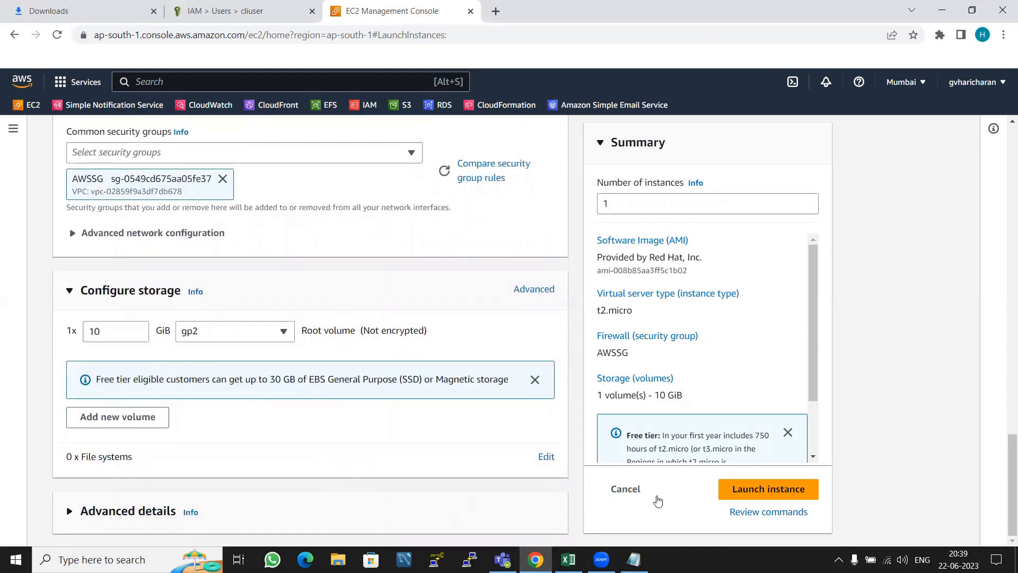
pyautogui.click(743, 495)
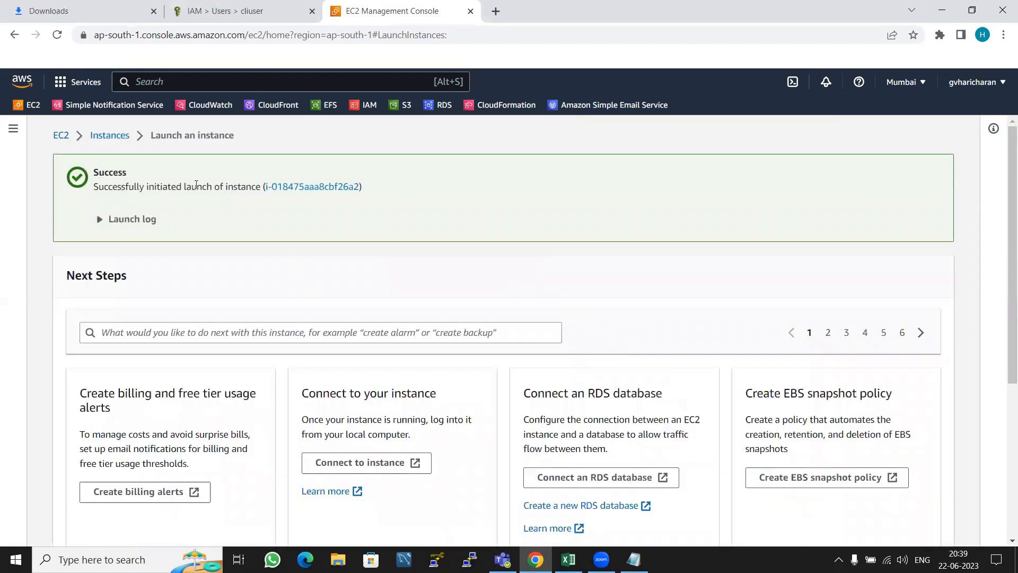
pyautogui.scroll(-5, 393, 291)
pyautogui.click(921, 534)
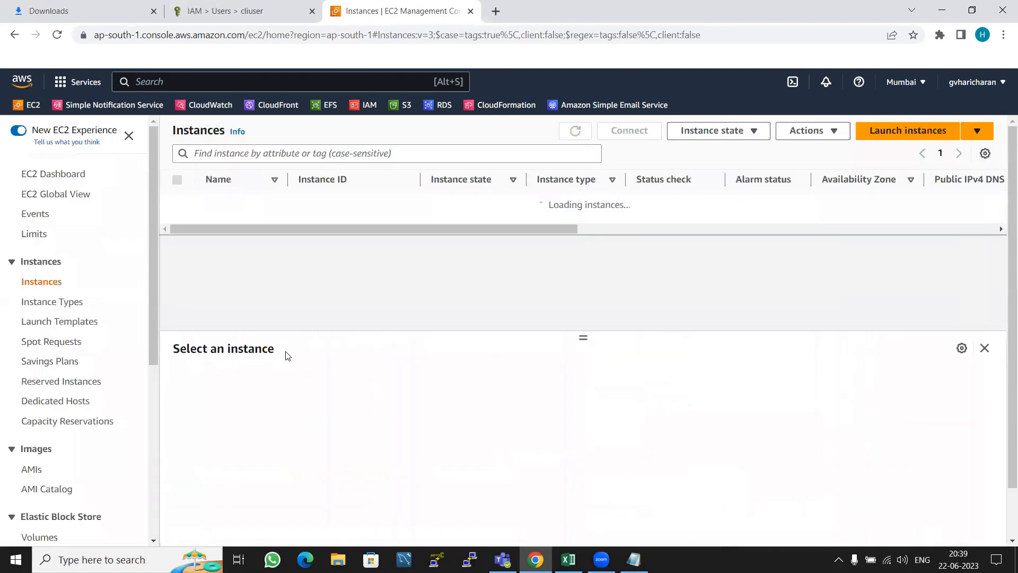
# Filter the instances list by instance state = running.
pyautogui.click(272, 154)
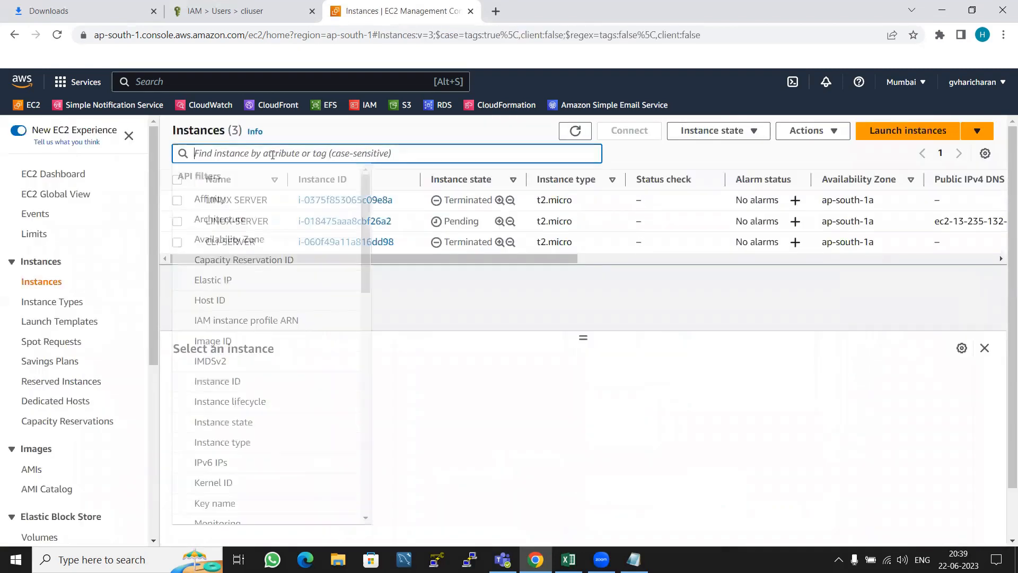
pyautogui.write('INSTANCE')
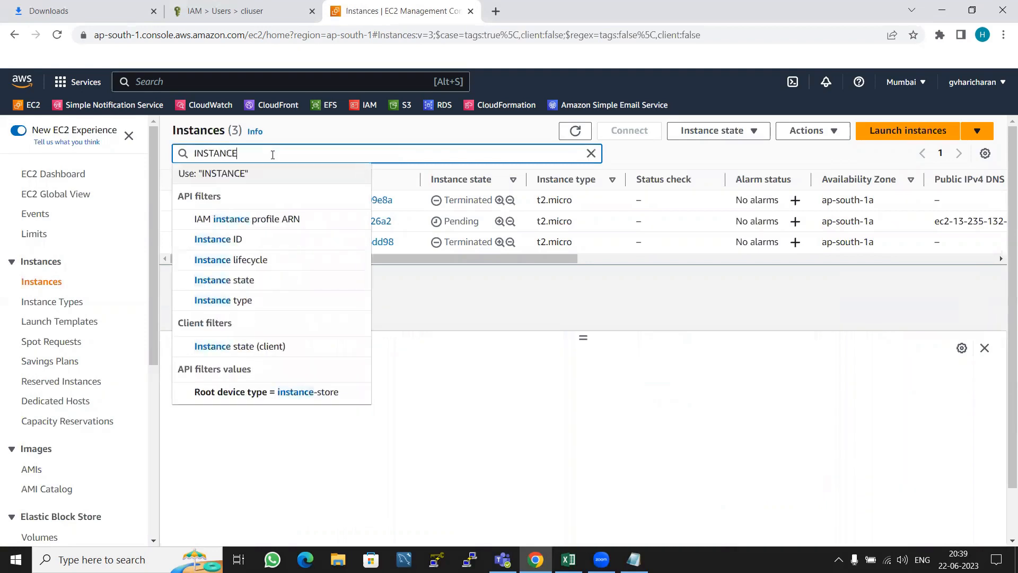
pyautogui.write(' RUNN')
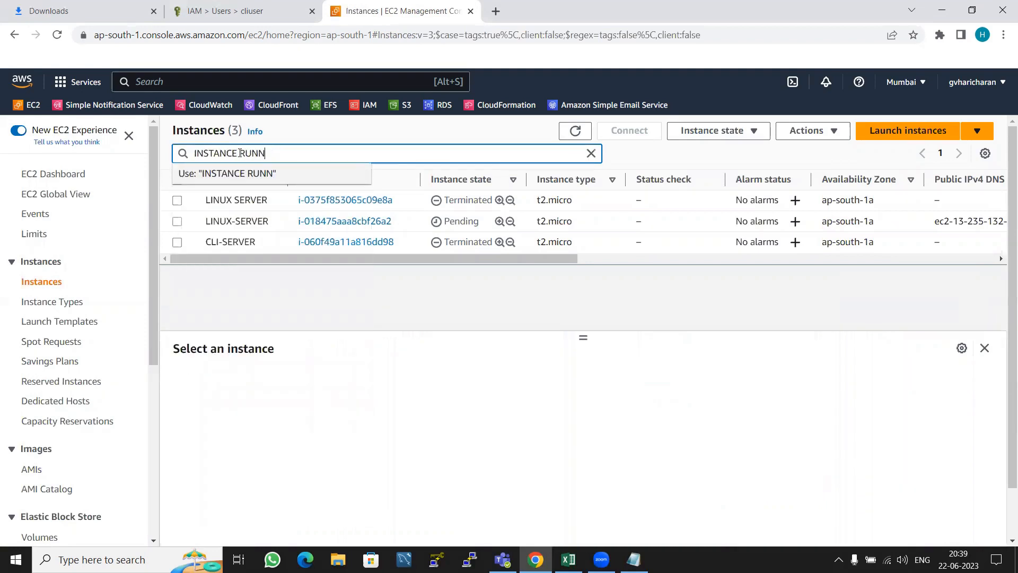
pyautogui.moveTo(240, 153); pyautogui.dragTo(166, 161)
pyautogui.press('BackSpace')
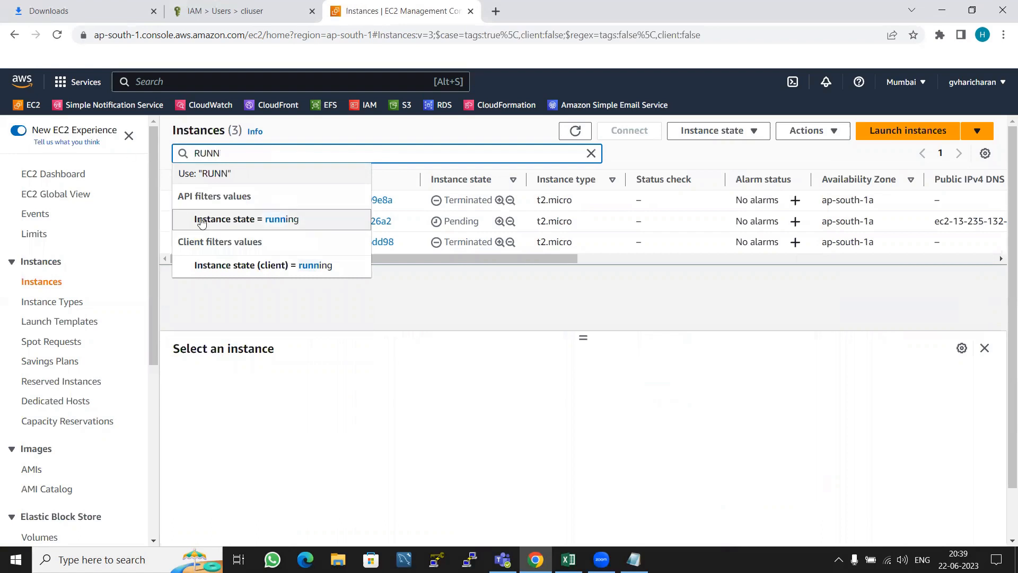
pyautogui.click(220, 221)
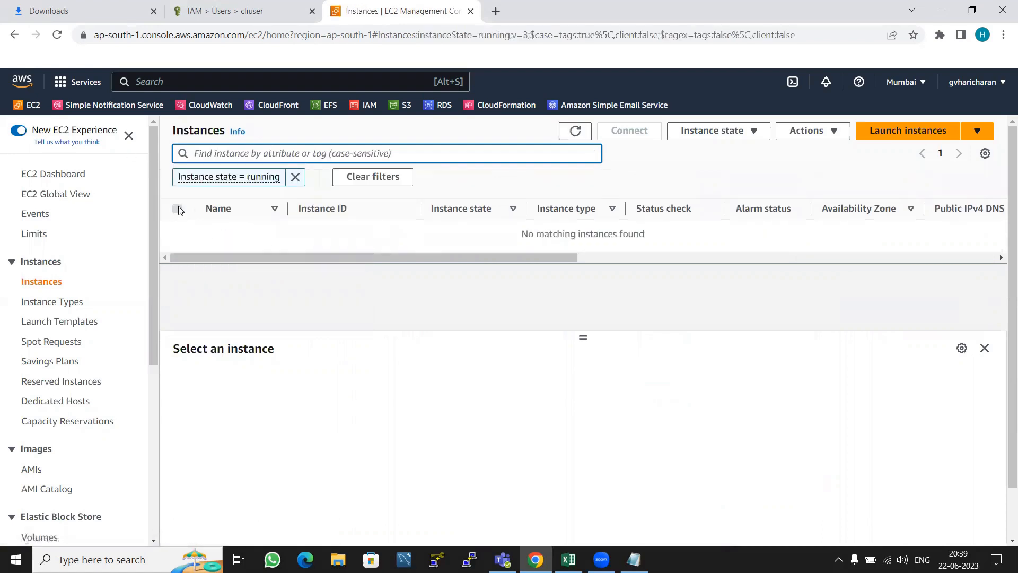
# Refresh the filtered instances list repeatedly to check for the newly launched LINUX-SERVER.
pyautogui.click(578, 137)
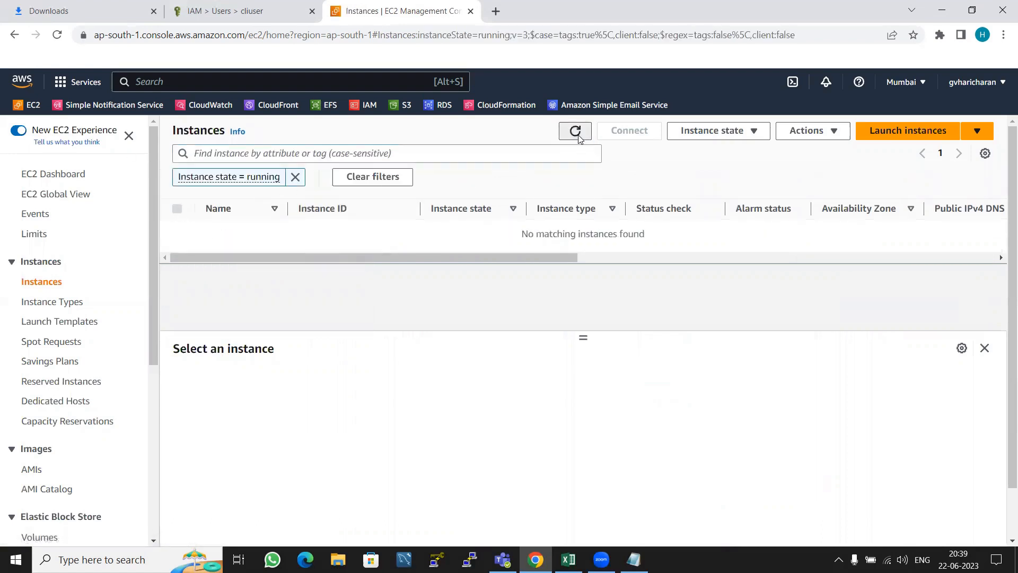
pyautogui.doubleClick(579, 137)
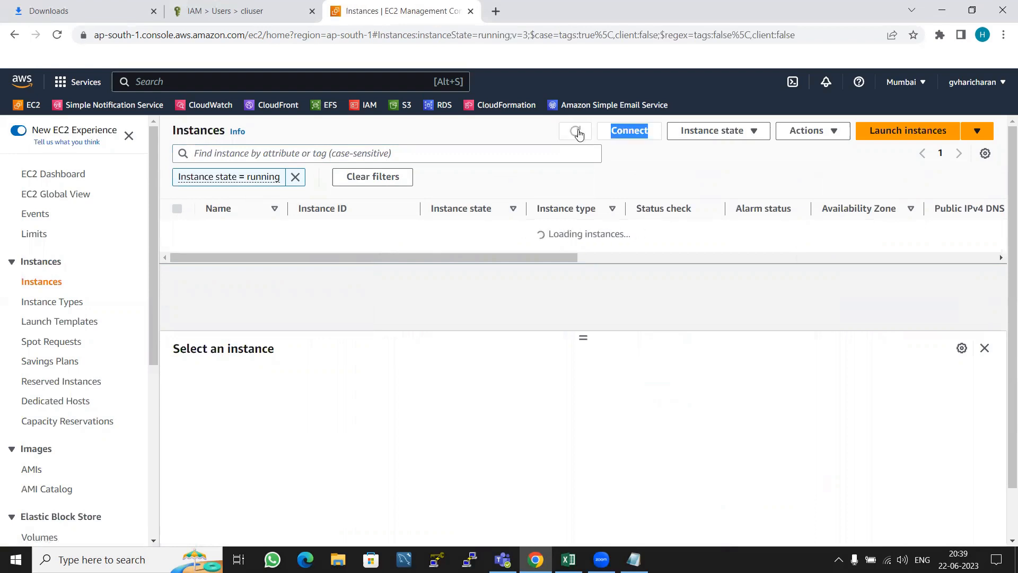
pyautogui.click(577, 133)
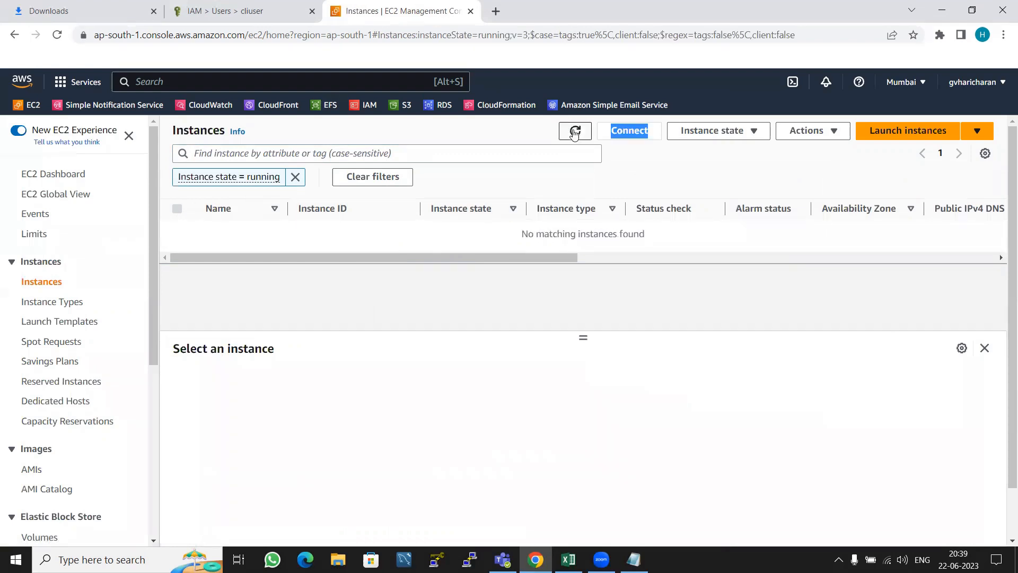
pyautogui.click(574, 134)
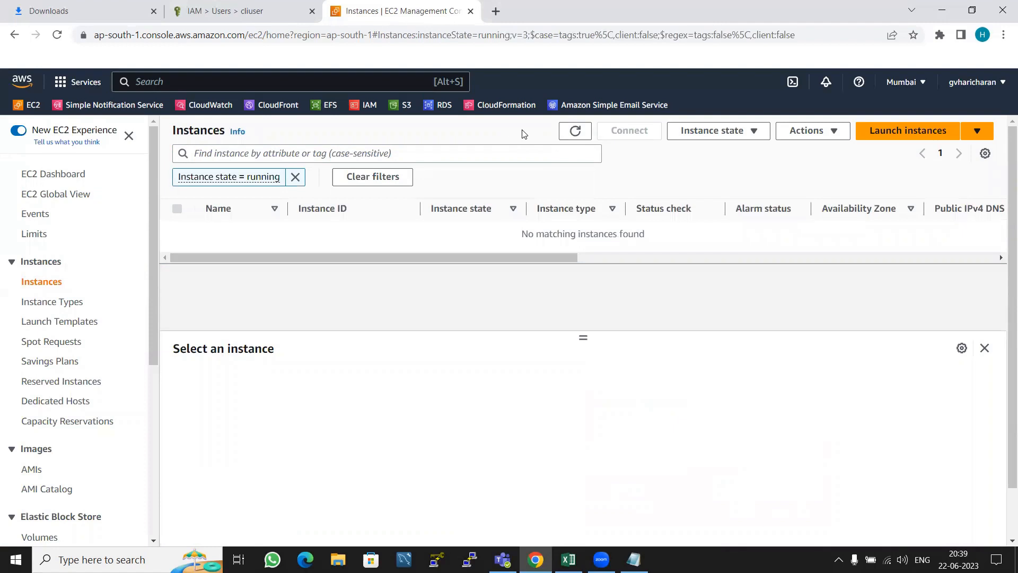
pyautogui.doubleClick(571, 135)
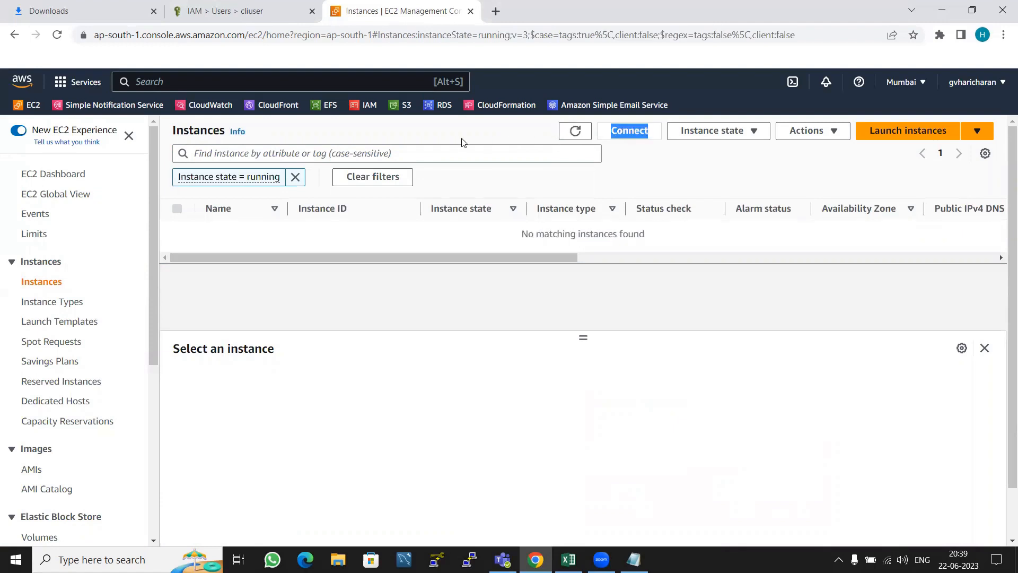
pyautogui.click(577, 135)
pyautogui.click(578, 136)
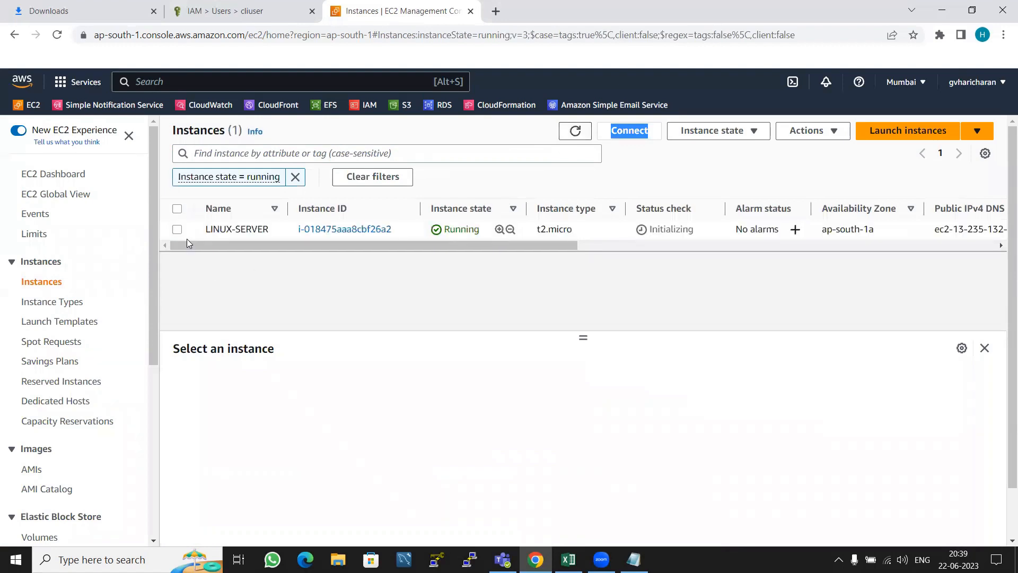
# Select the LINUX-SERVER instance and copy its public IPv4 address from the instance details.
pyautogui.click(177, 229)
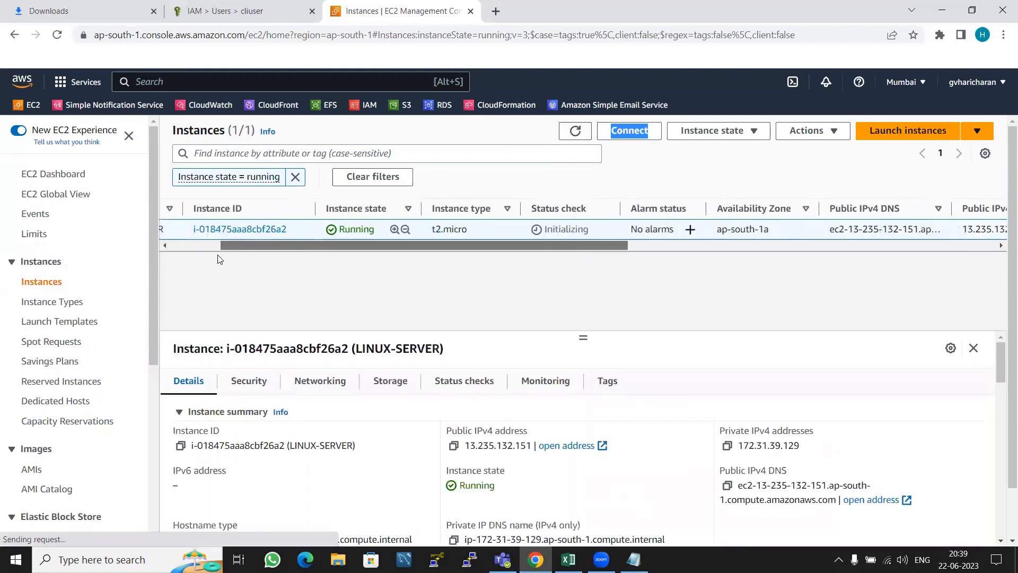
pyautogui.hscroll(5, 340, 256)
pyautogui.hscroll(-4, 239, 253)
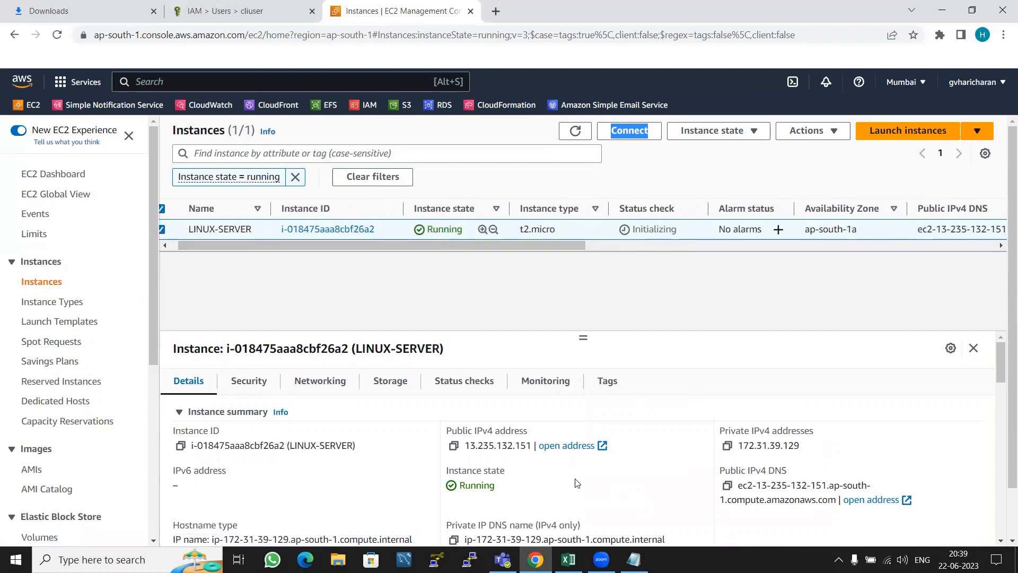
pyautogui.hscroll(-1, 244, 246)
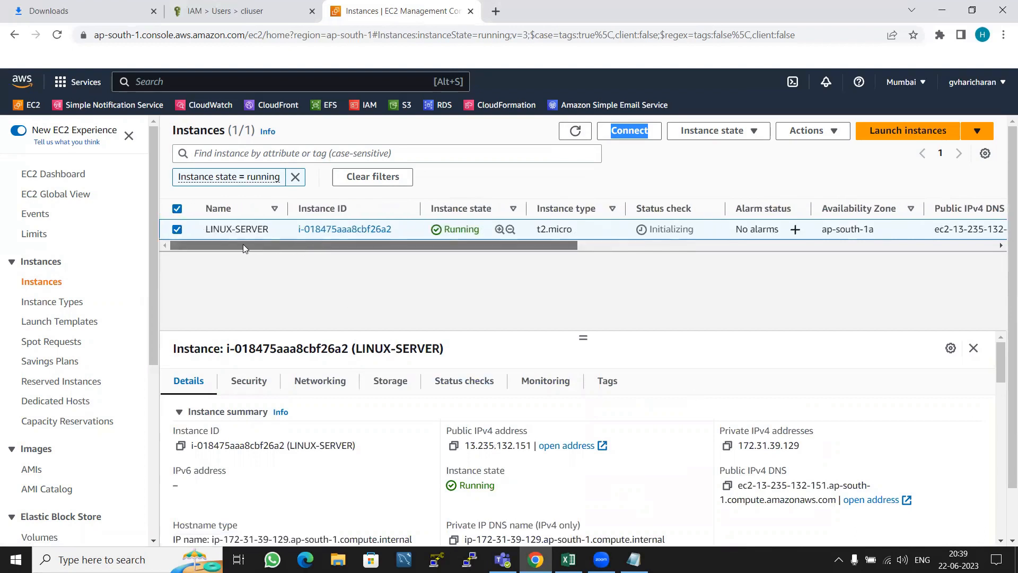
pyautogui.click(454, 447)
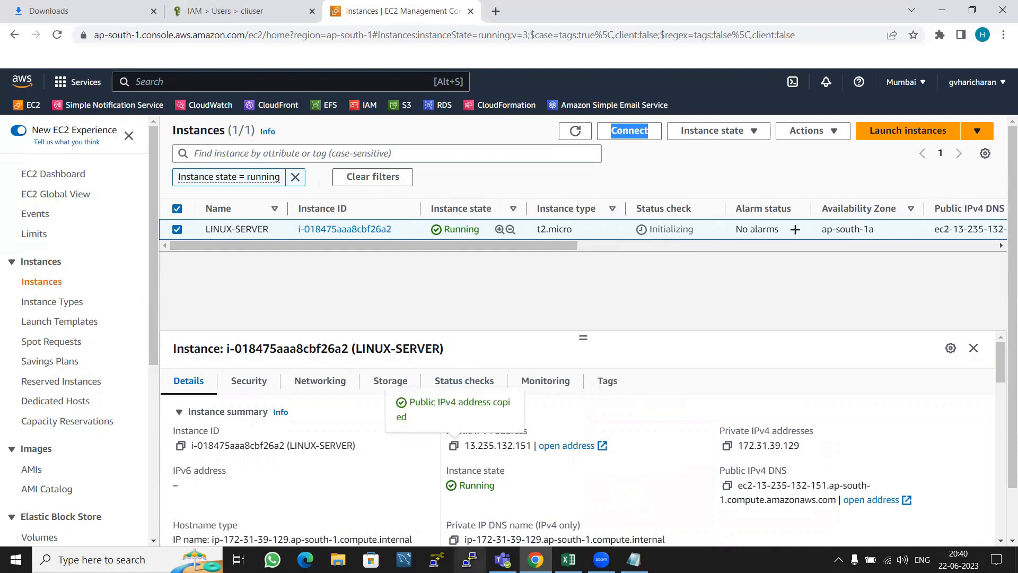
# In PuTTY, enter the copied public IPv4 address as the host name and load 12pmbatchkeypair.ppk as the private key file for authentication.
pyautogui.click(470, 560)
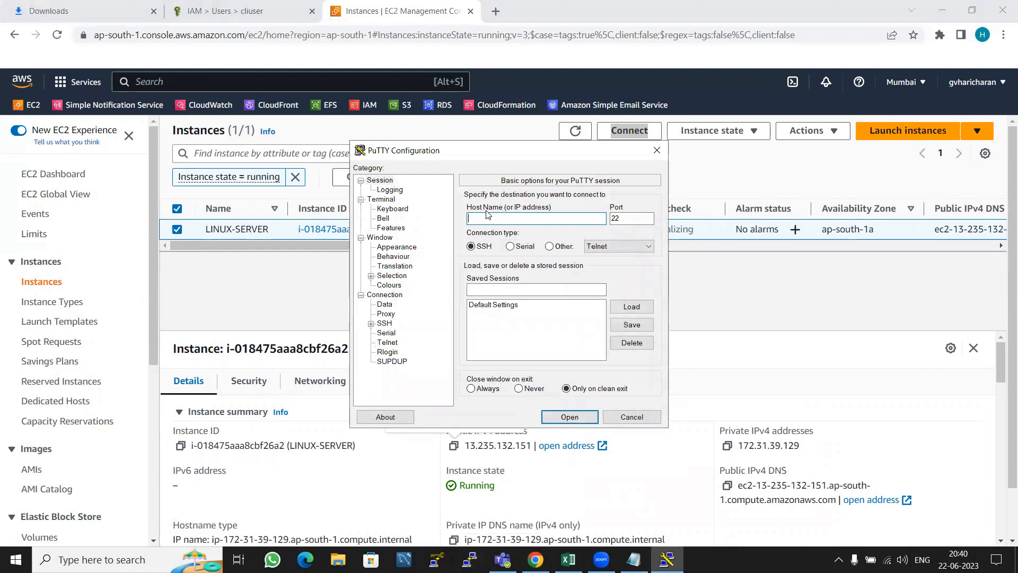
pyautogui.hotkey('ctrl', 'v')
pyautogui.click(371, 323)
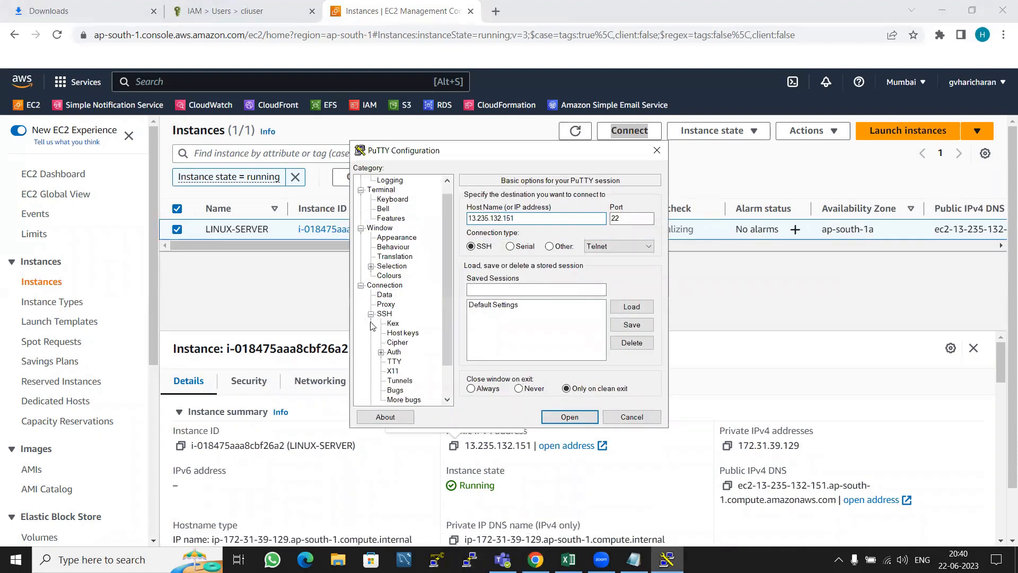
pyautogui.click(381, 353)
pyautogui.click(416, 363)
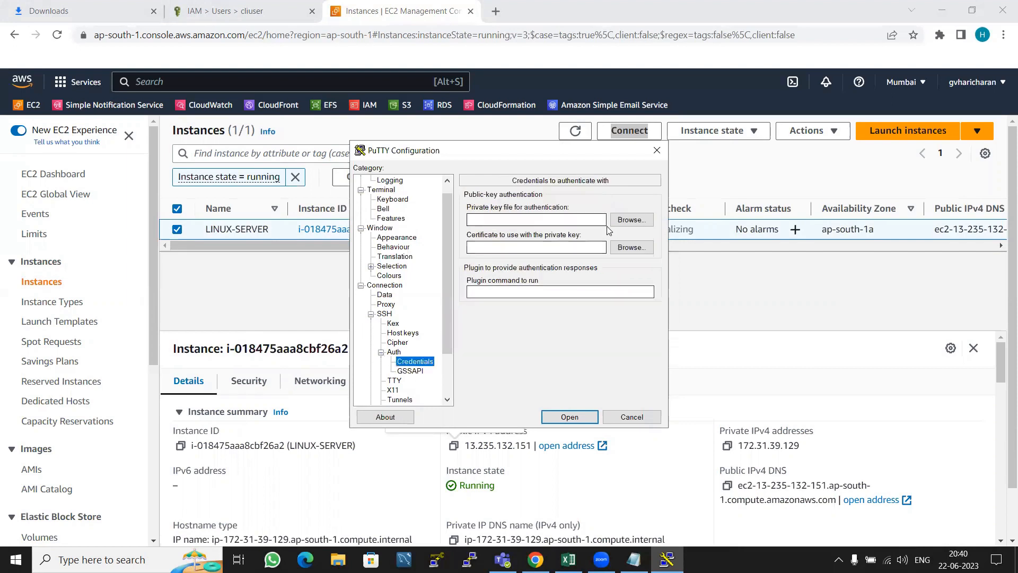
pyautogui.click(632, 220)
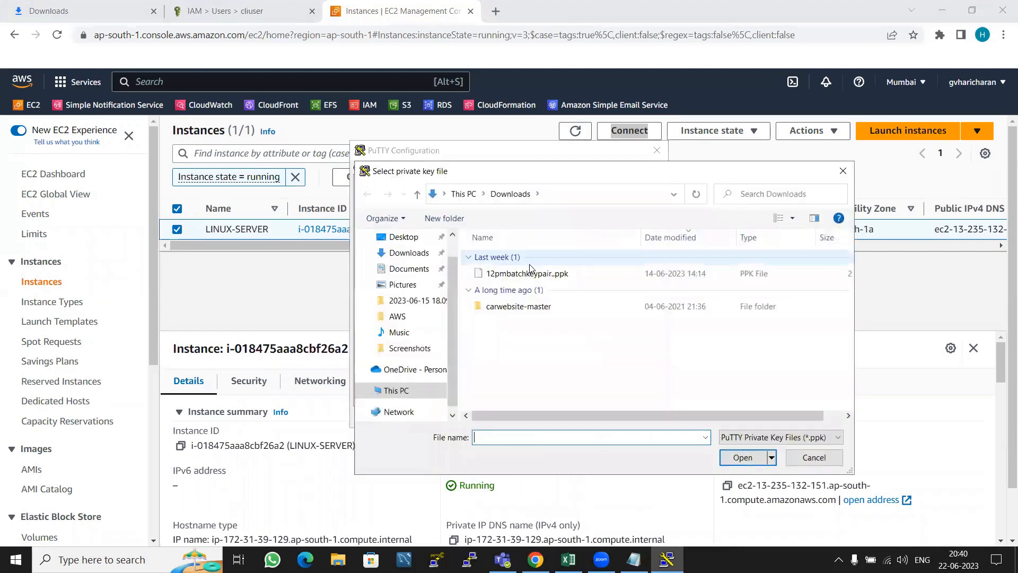
pyautogui.click(539, 274)
pyautogui.click(742, 457)
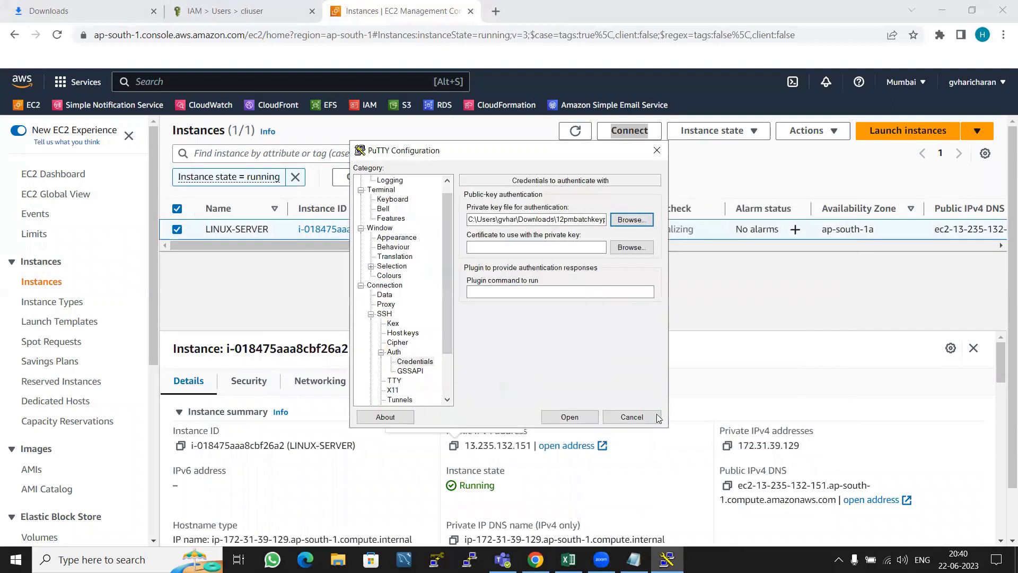
# Open the SSH connection, accept the server's host key, and log in as ec2-user.
pyautogui.click(570, 417)
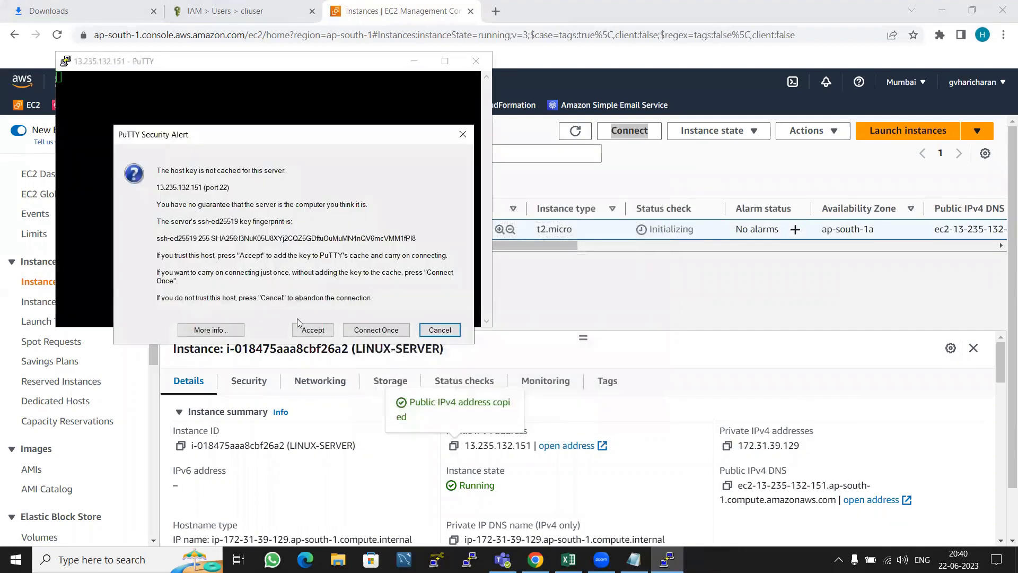
pyautogui.click(325, 332)
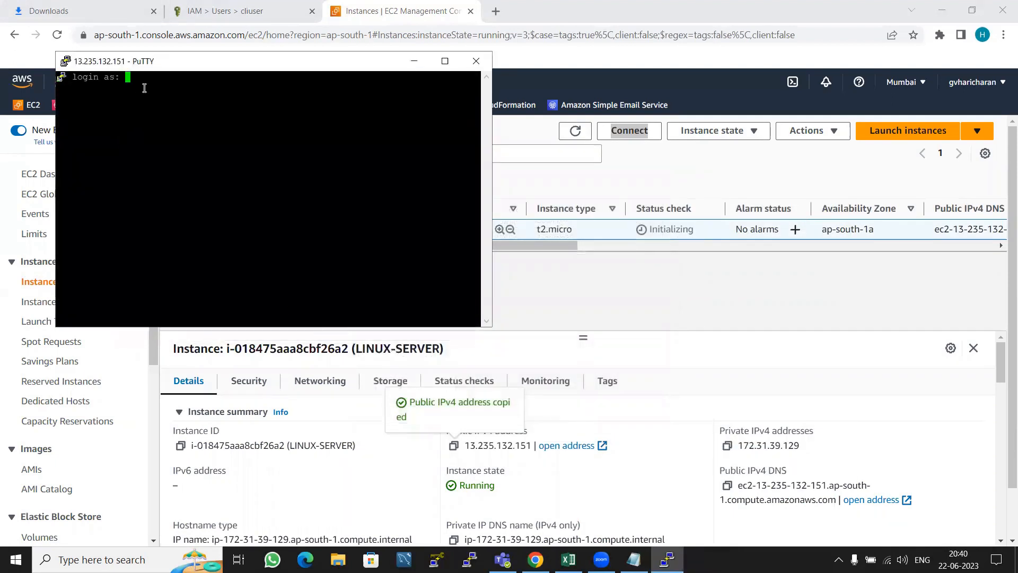
pyautogui.write('ec2-user')
pyautogui.press('Return')
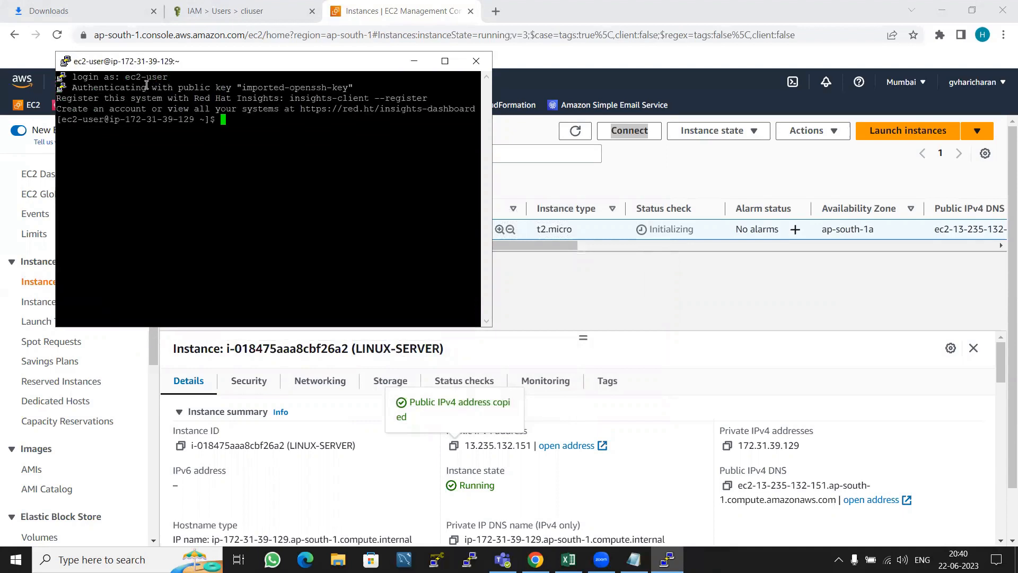
# Back in the EC2 console, open the Connect to instance page for LINUX-SERVER and examine its default user name.
pyautogui.click(414, 62)
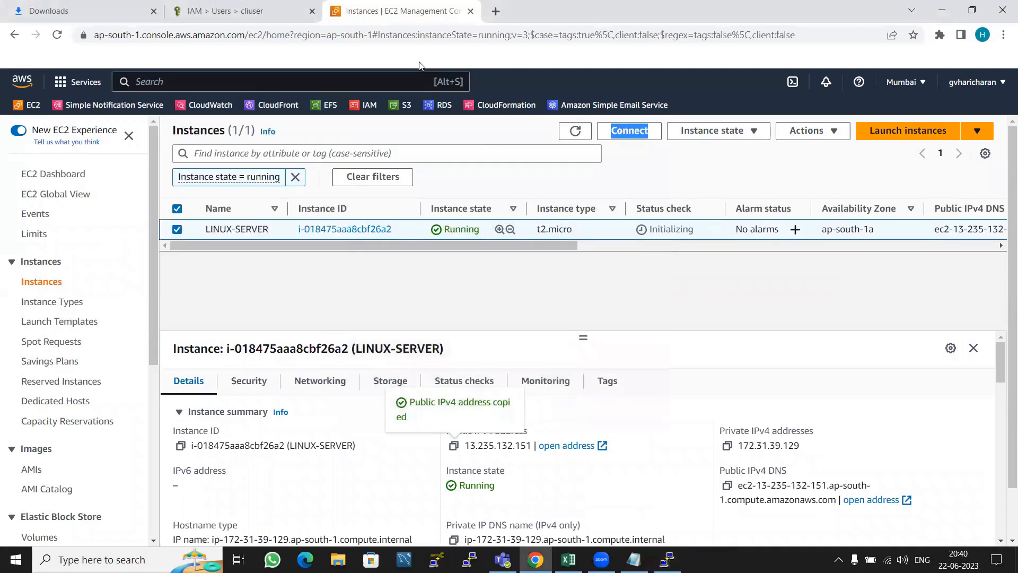
pyautogui.click(635, 133)
pyautogui.click(636, 134)
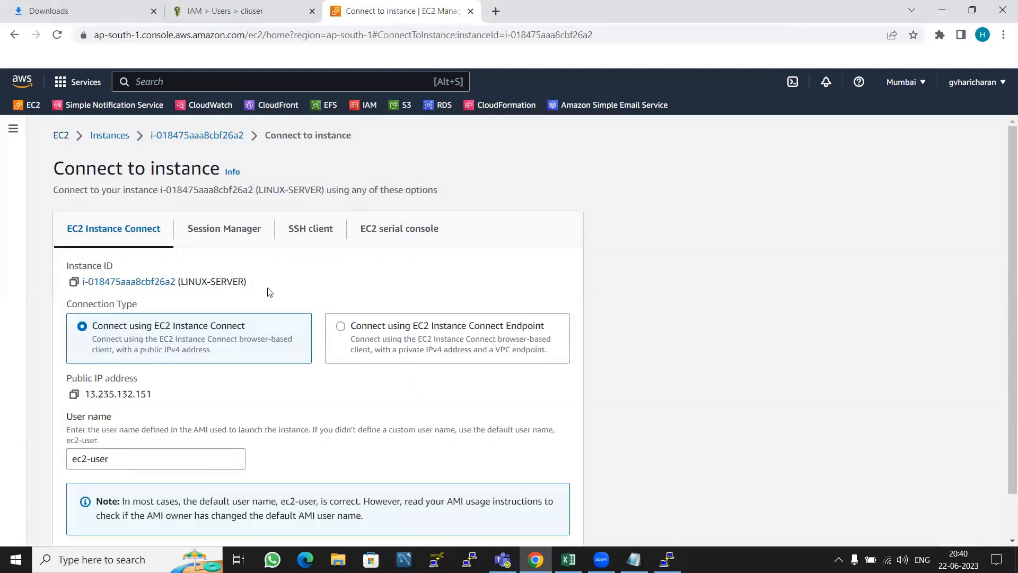
pyautogui.click(126, 455)
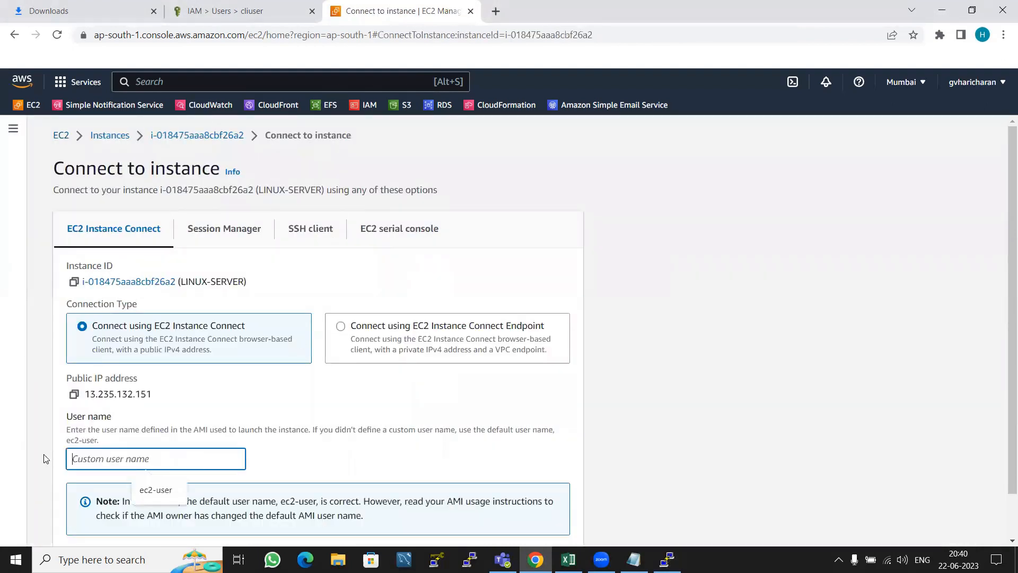
pyautogui.click(406, 444)
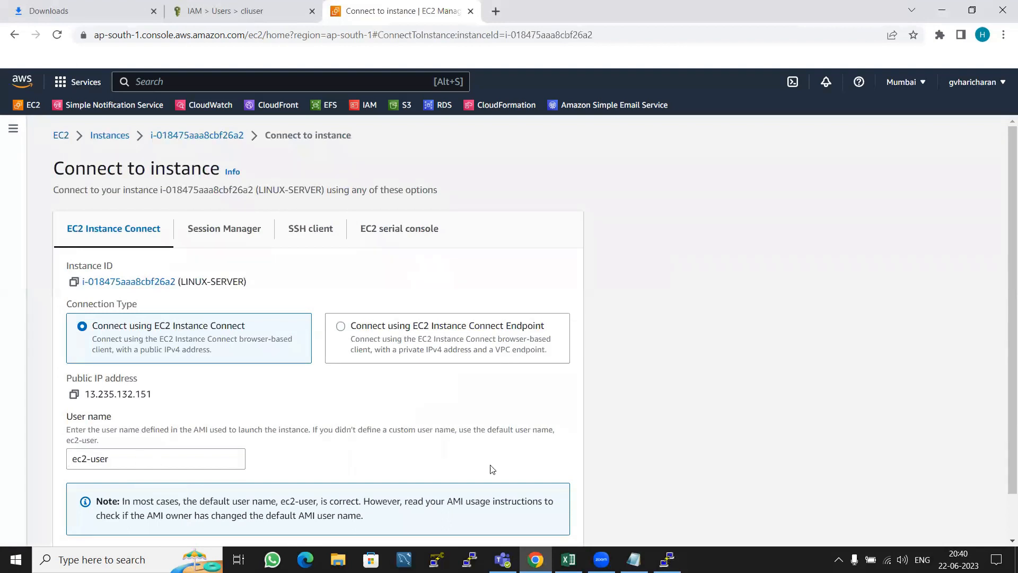
# In the PuTTY session, enlarge the terminal, switch to the root user with sudo su, and check the current user with whoami.
pyautogui.click(666, 558)
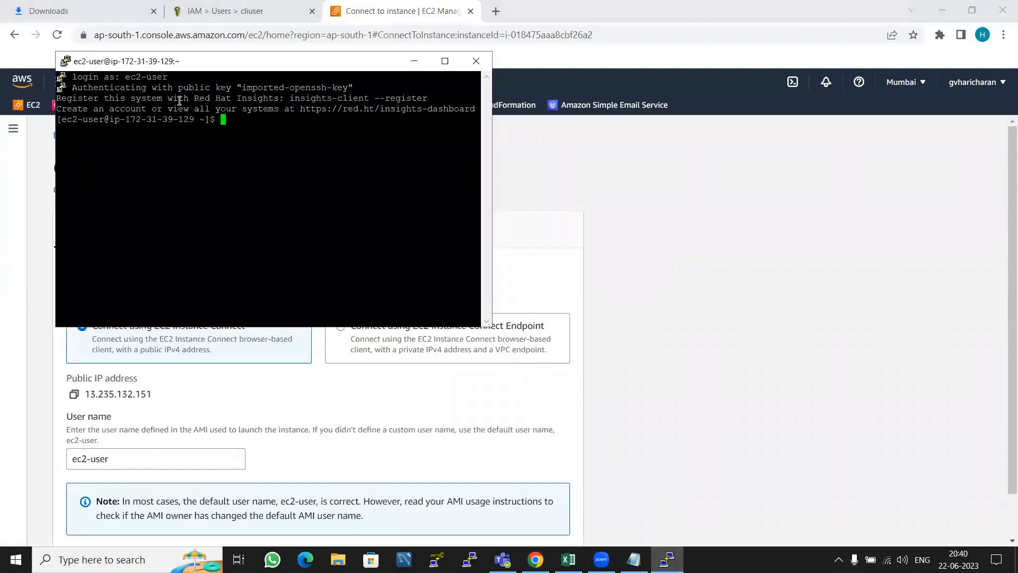
pyautogui.click(445, 61)
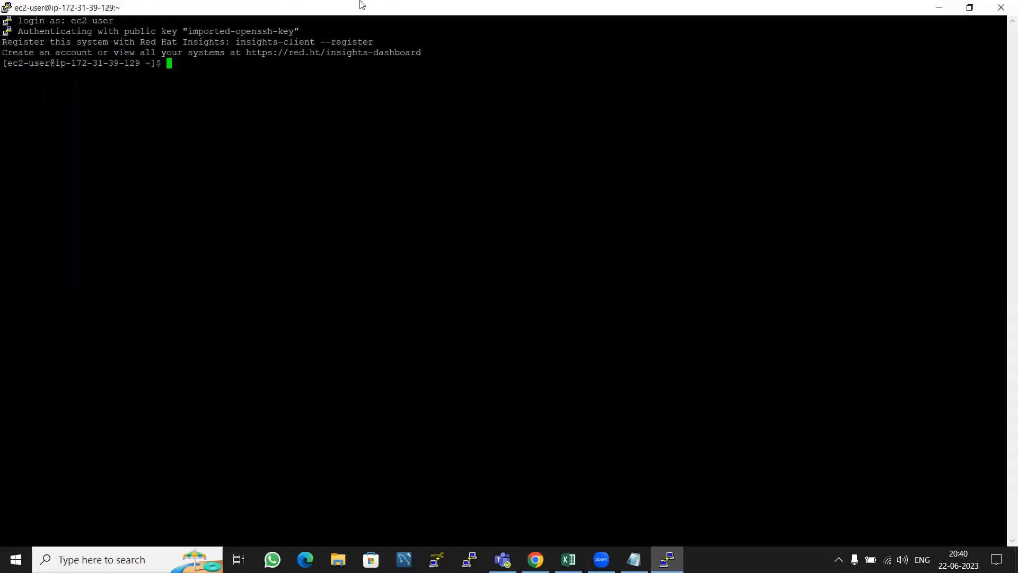
pyautogui.doubleClick(410, 15)
pyautogui.doubleClick(410, 10)
pyautogui.write('sudo su')
pyautogui.press('Return')
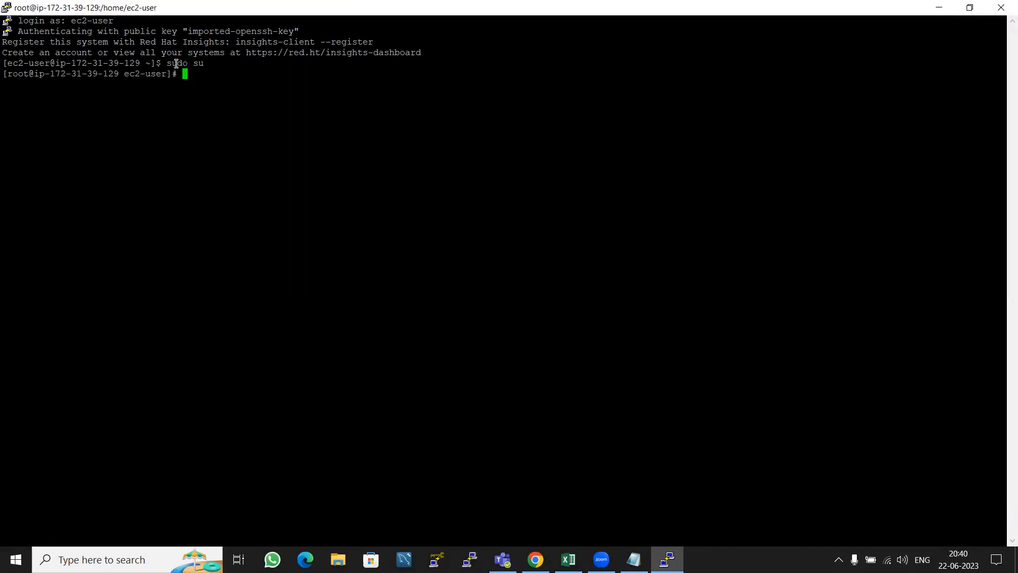
pyautogui.write('whoami')
pyautogui.press('Return')
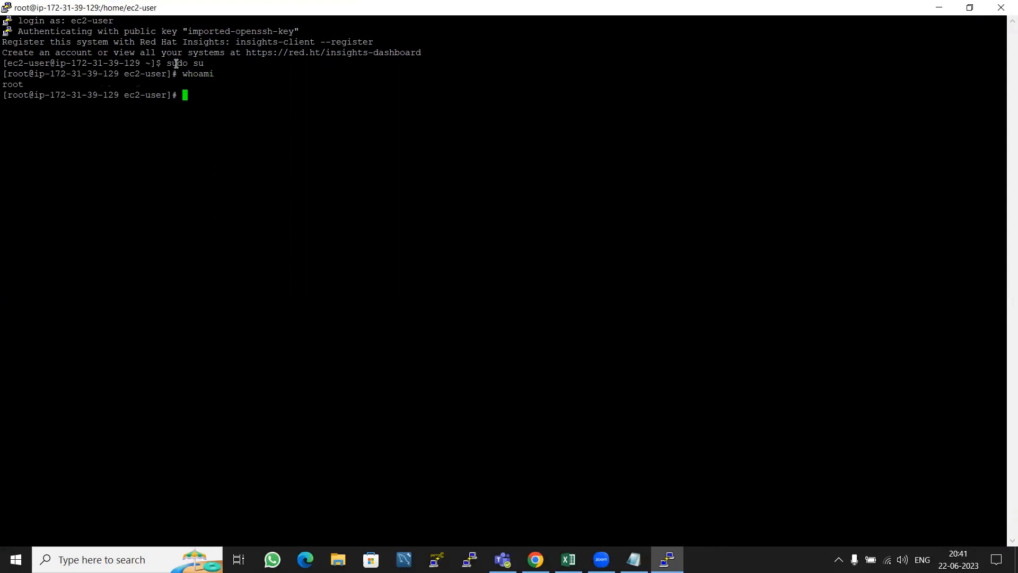
# Close the PuTTY session and open the EC2 Instances list in a new browser tab.
pyautogui.click(1003, 6)
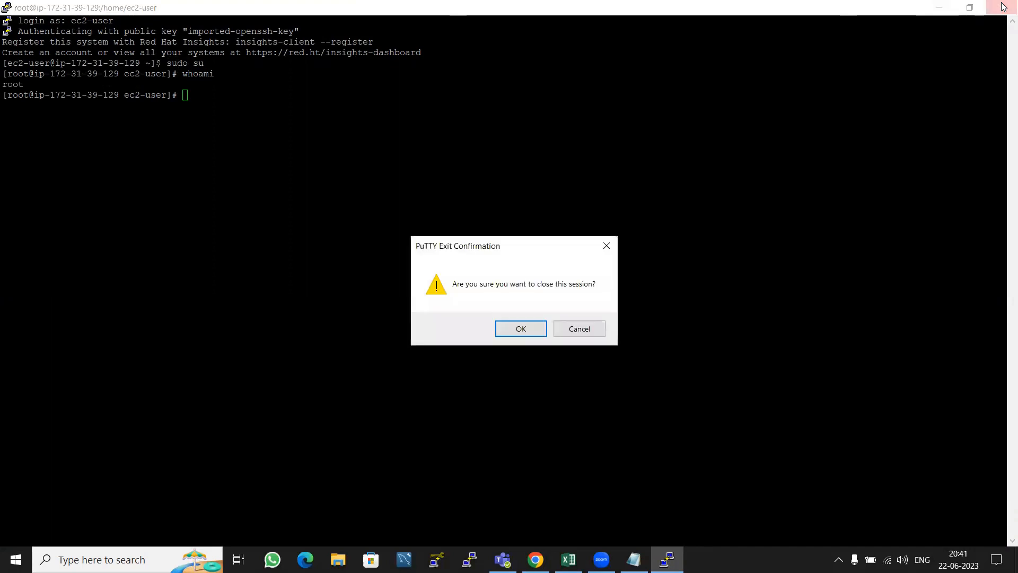
pyautogui.click(528, 330)
pyautogui.click(234, 8)
pyautogui.click(364, 9)
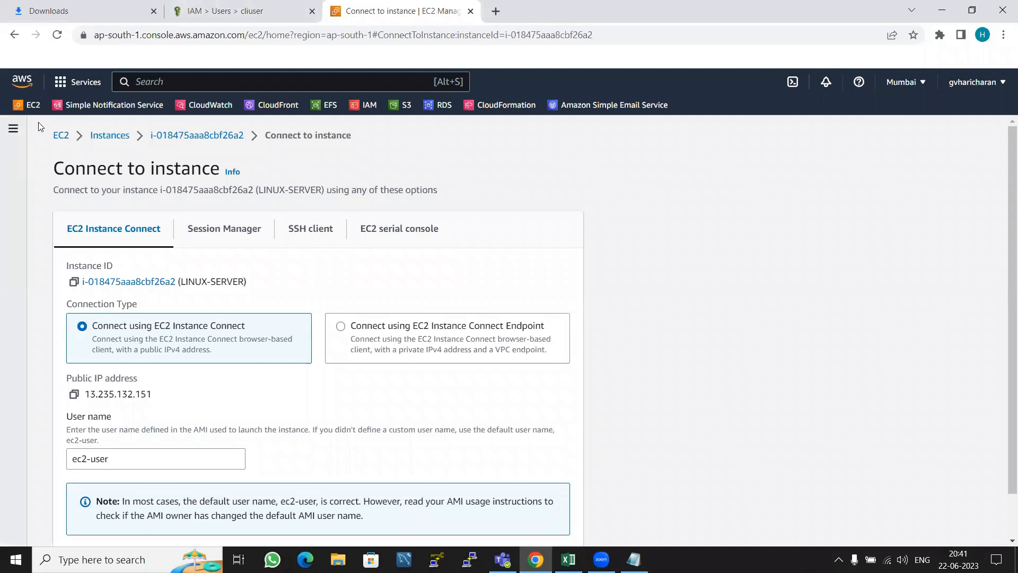
pyautogui.rightClick(109, 136)
pyautogui.press('Escape')
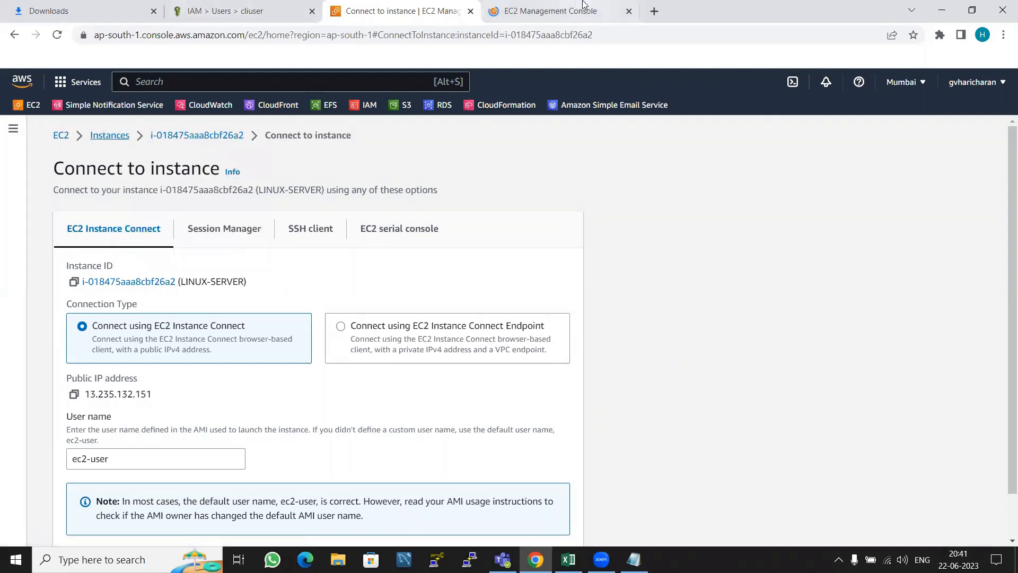
pyautogui.click(590, 7)
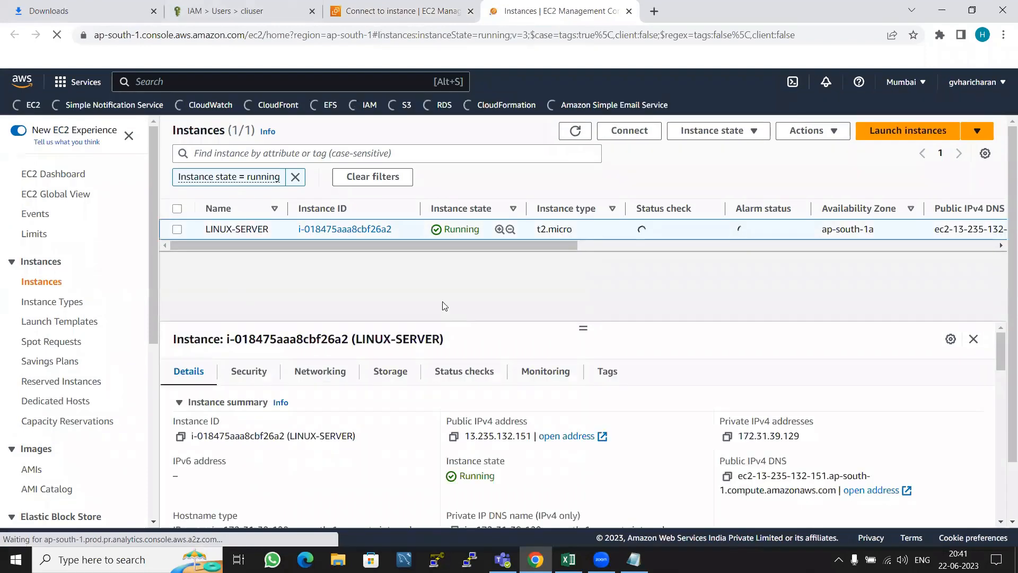
# Copy LINUX-SERVER's public IPv4 address and paste it into the open Notepad note in place of all the listed addresses.
pyautogui.click(453, 440)
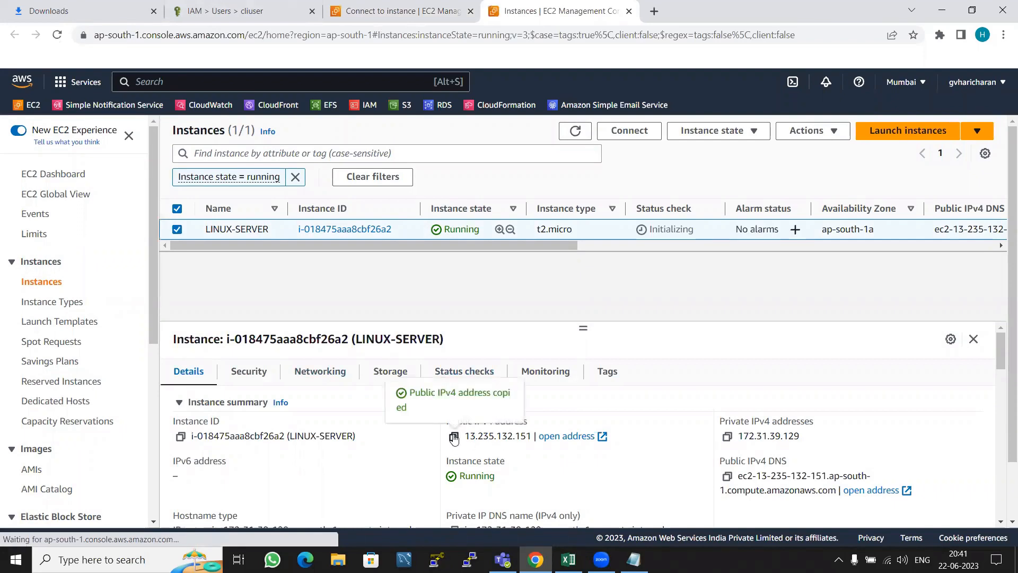
pyautogui.click(536, 560)
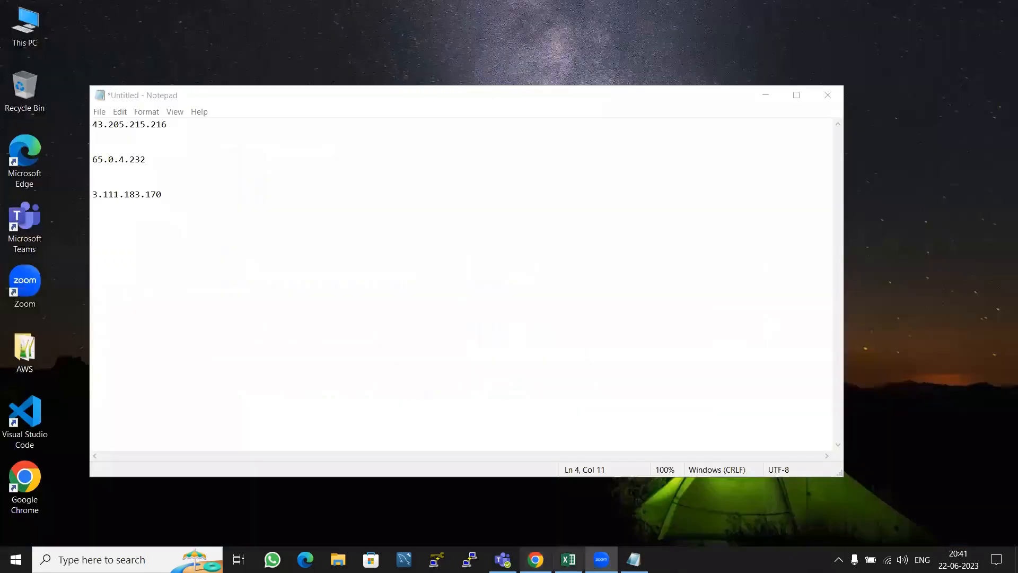
pyautogui.click(175, 213)
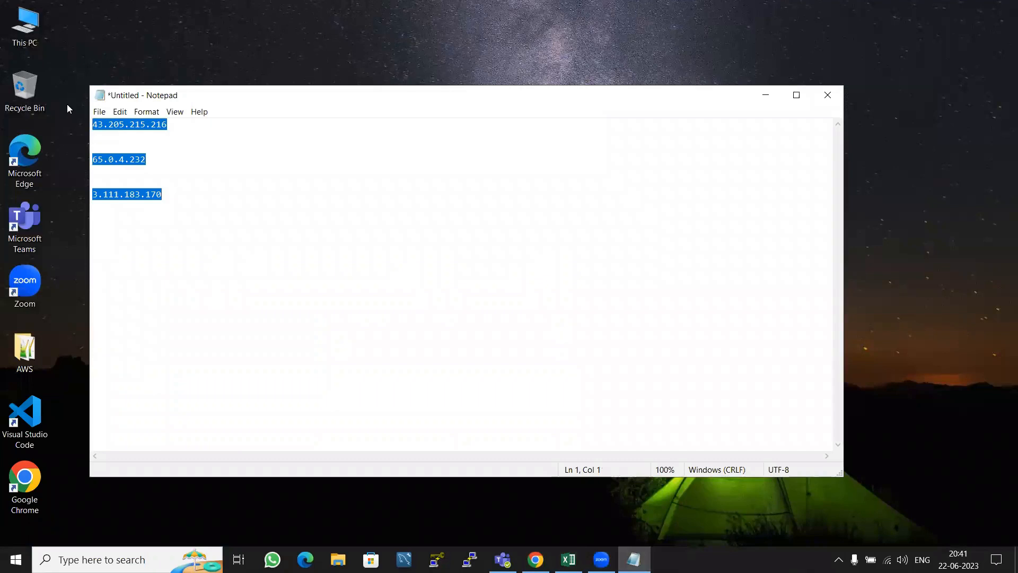
pyautogui.hotkey('ctrl', 'v')
# Return to the EC2 console and stop the LINUX-SERVER instance.
pyautogui.click(536, 559)
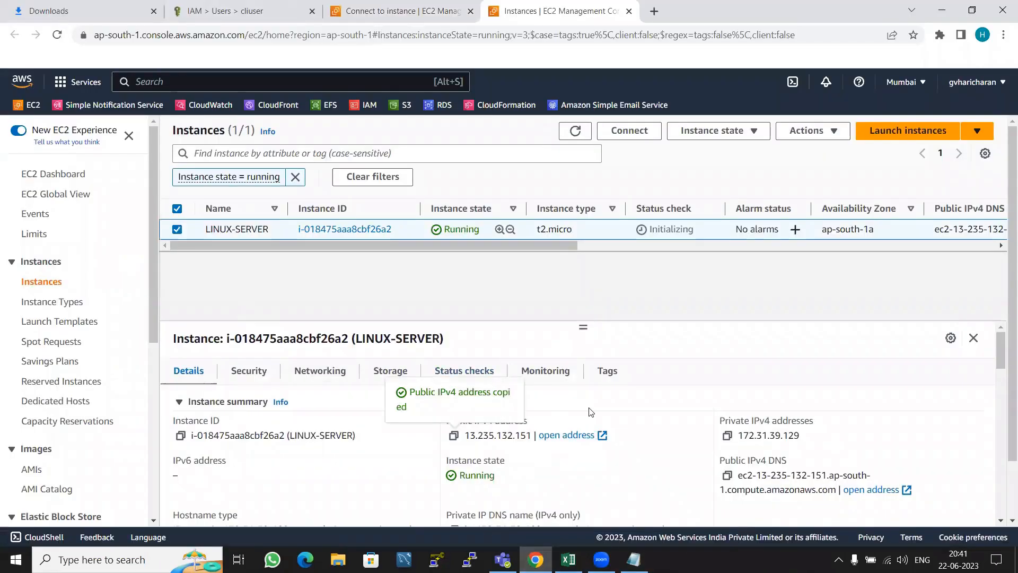
pyautogui.click(590, 410)
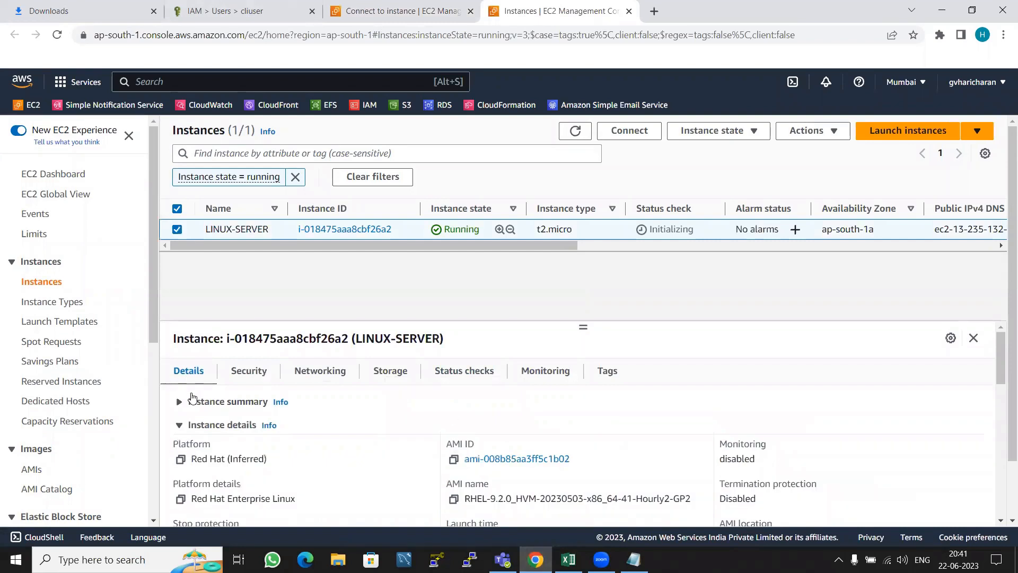
pyautogui.click(181, 401)
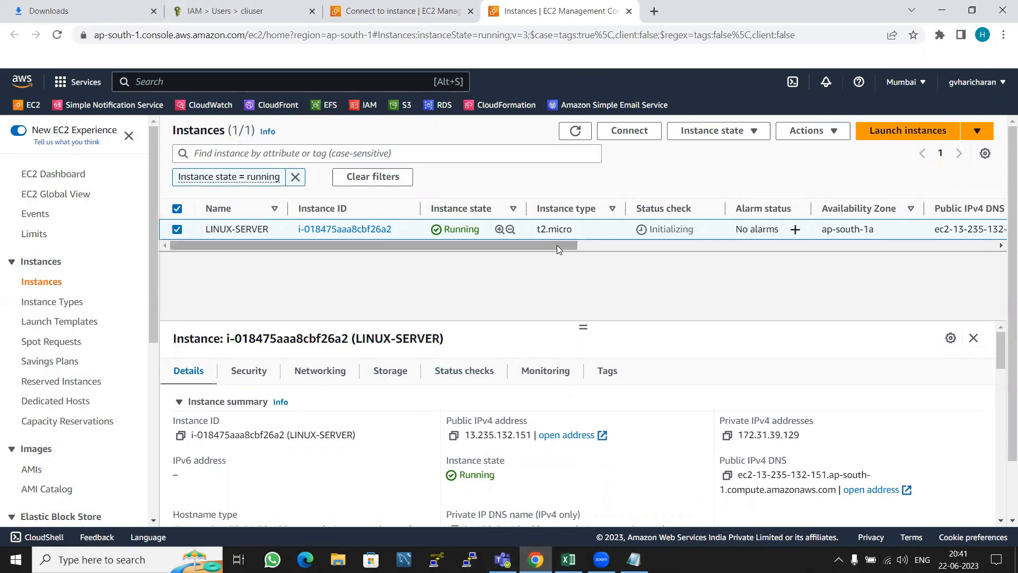
pyautogui.click(719, 131)
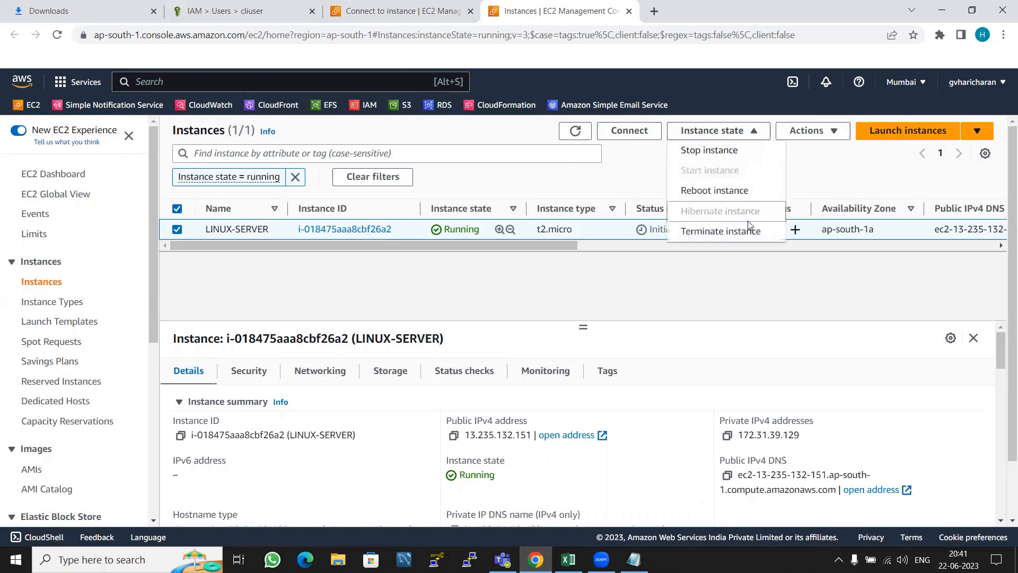
pyautogui.click(713, 156)
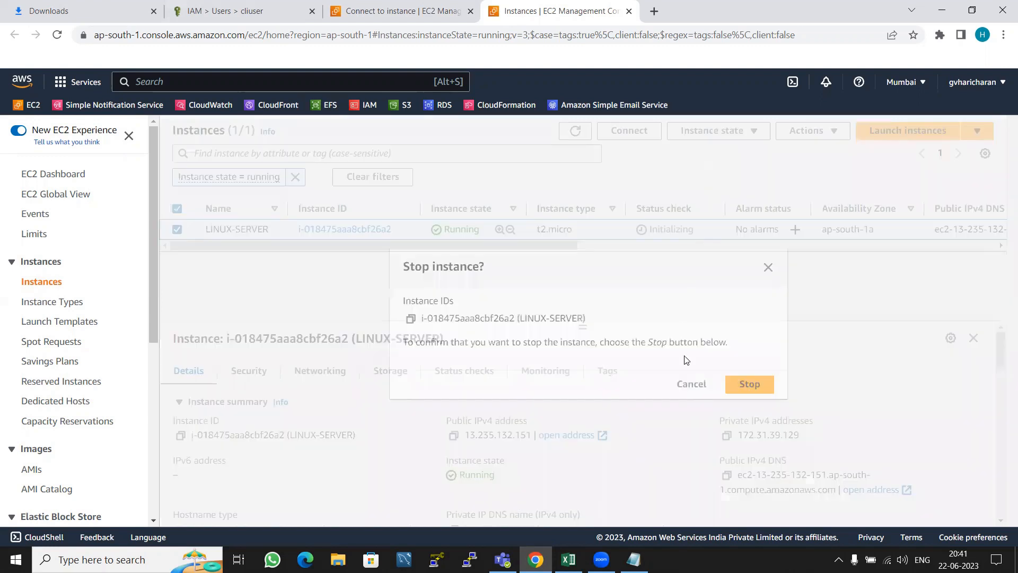
pyautogui.click(764, 382)
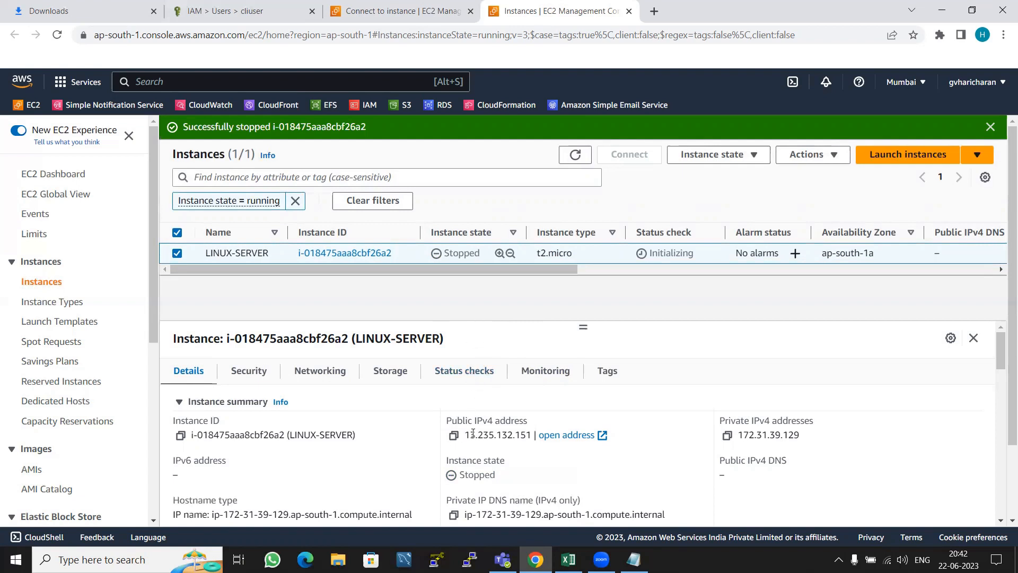
# Compare the public IPv4 address in the LINUX-SERVER details with the address saved in Notepad.
pyautogui.moveTo(468, 433); pyautogui.dragTo(533, 433)
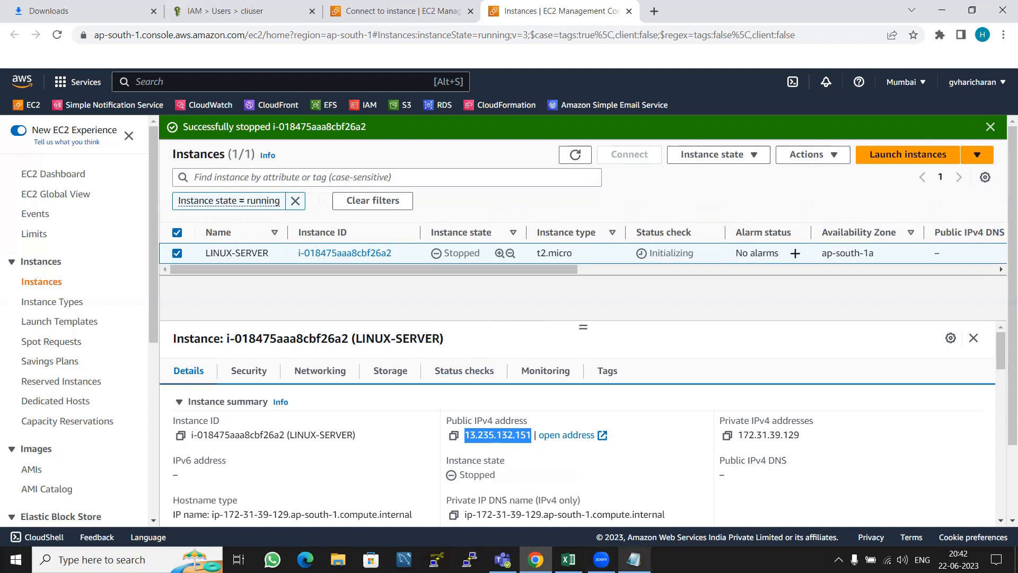
pyautogui.click(634, 559)
pyautogui.click(889, 274)
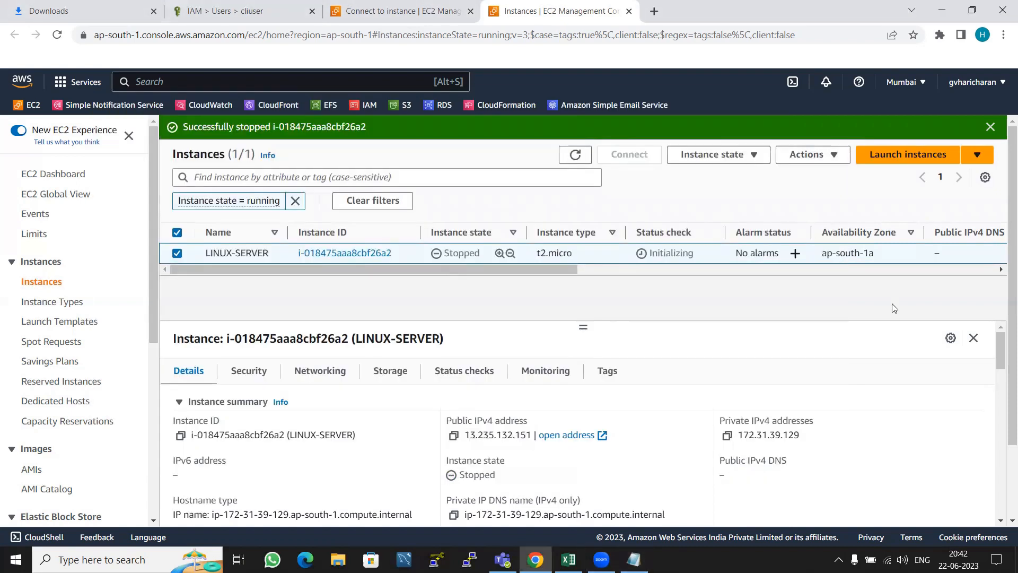
# Start the stopped LINUX-SERVER instance again and check its instance state.
pyautogui.click(697, 158)
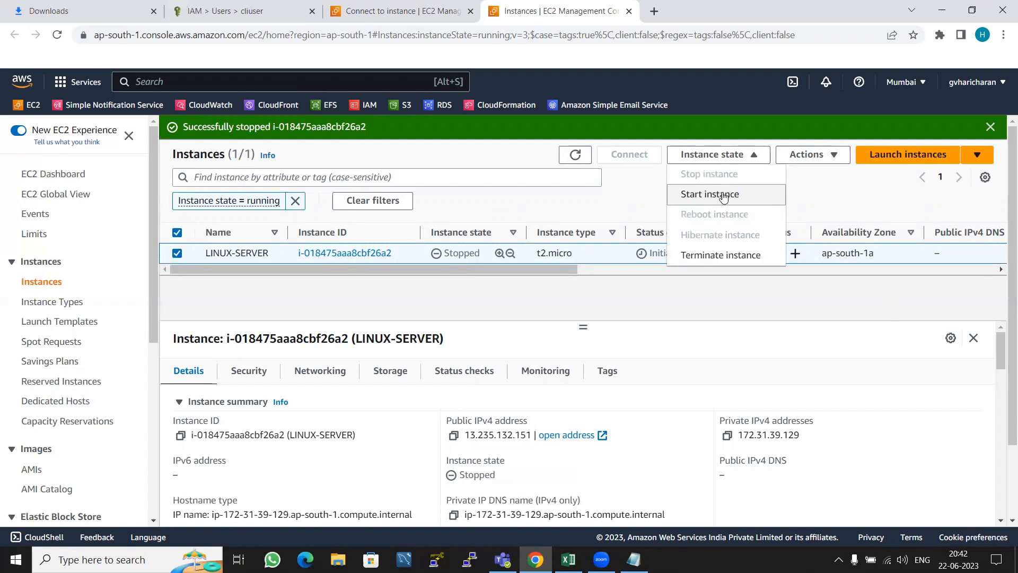
pyautogui.click(724, 195)
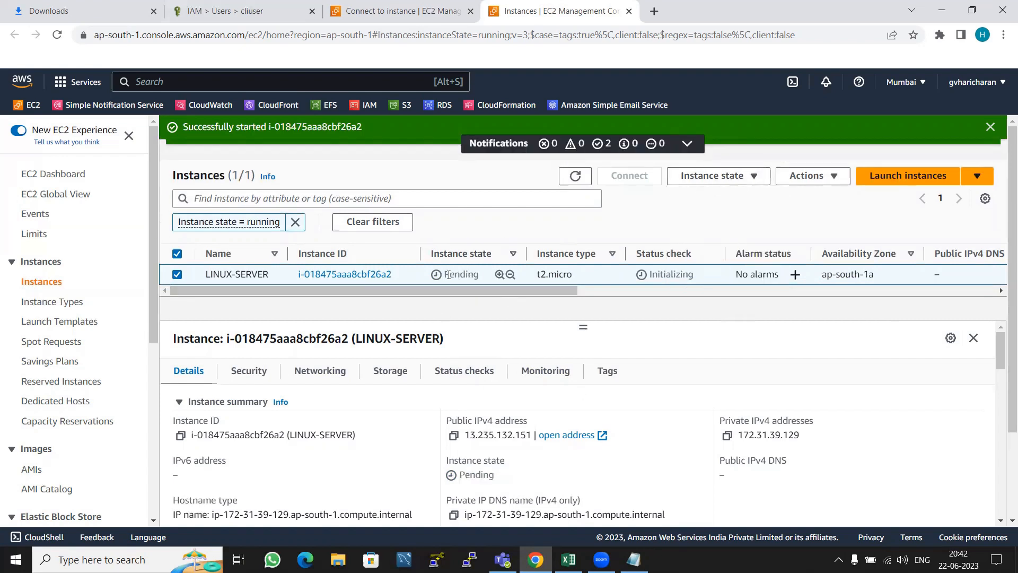
pyautogui.moveTo(444, 274); pyautogui.dragTo(480, 275)
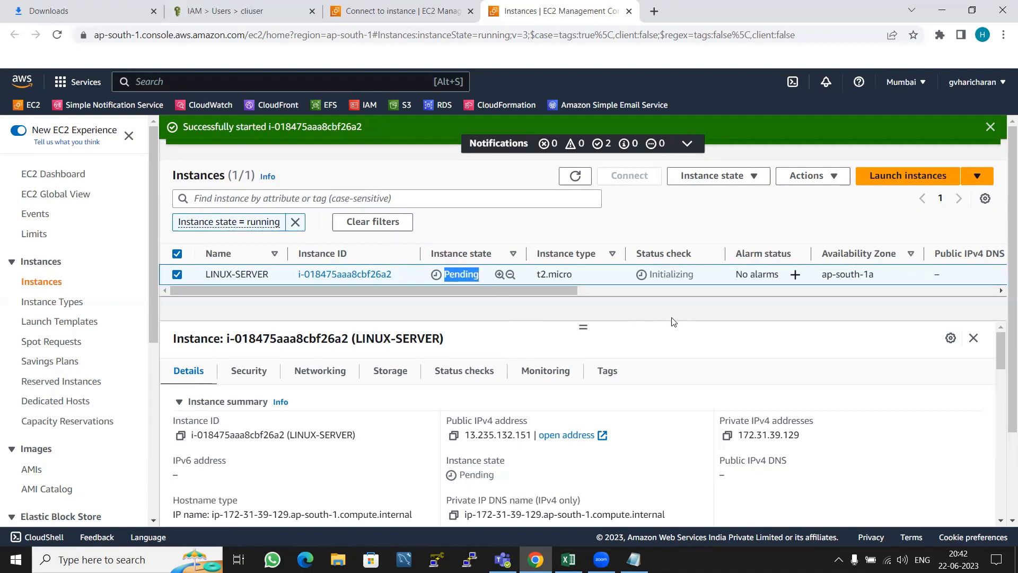
# Refresh the instances list repeatedly until LINUX-SERVER's state changes to Running.
pyautogui.click(578, 182)
pyautogui.click(578, 179)
pyautogui.click(578, 179)
pyautogui.click(579, 180)
pyautogui.click(579, 181)
pyautogui.click(579, 180)
pyautogui.click(578, 180)
pyautogui.click(578, 181)
pyautogui.doubleClick(578, 180)
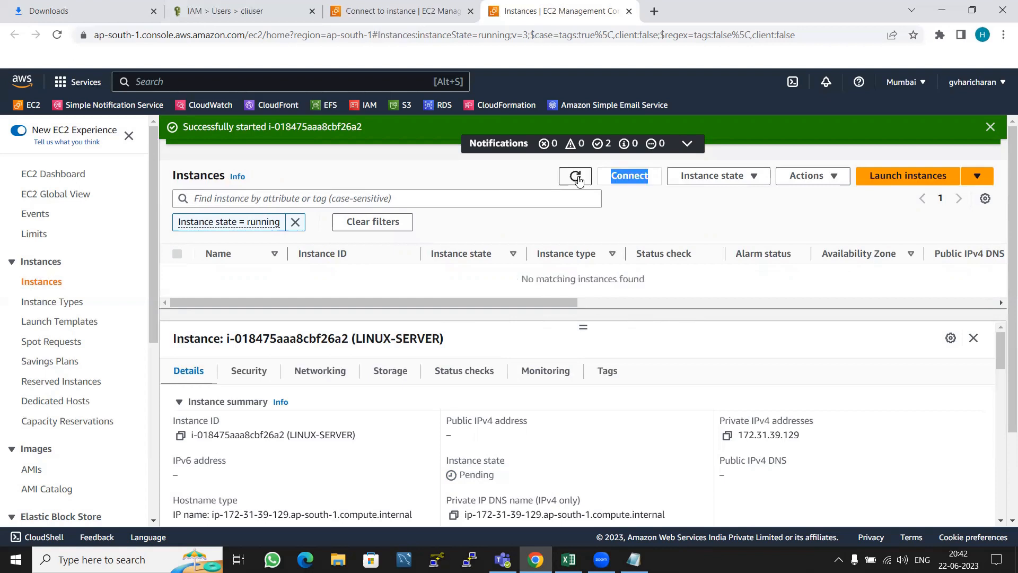
pyautogui.click(579, 180)
pyautogui.click(579, 180)
pyautogui.click(579, 181)
pyautogui.click(580, 180)
pyautogui.click(580, 182)
pyautogui.click(579, 181)
pyautogui.click(579, 182)
pyautogui.click(579, 182)
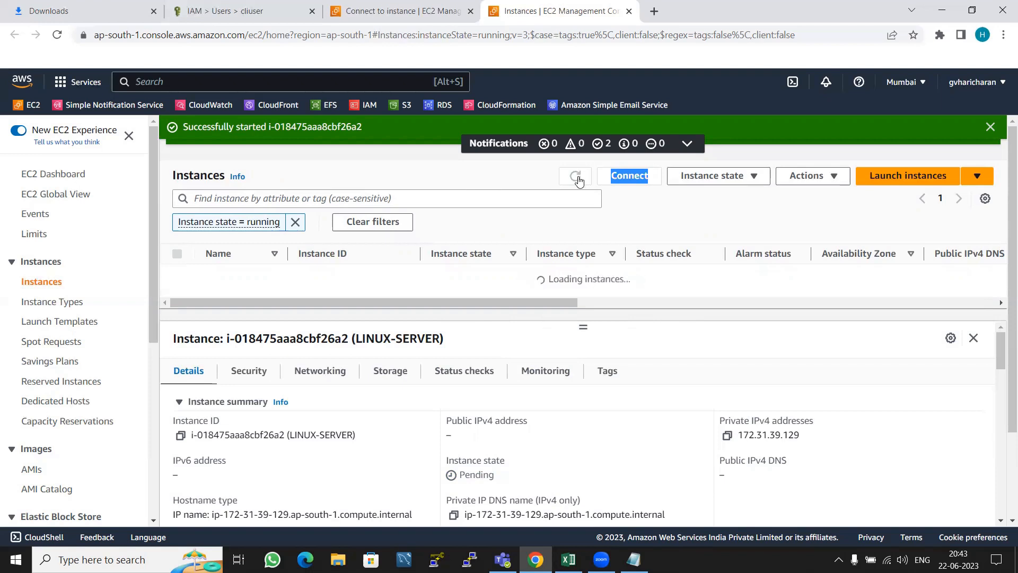
pyautogui.click(579, 180)
pyautogui.click(579, 180)
pyautogui.click(579, 181)
pyautogui.click(578, 180)
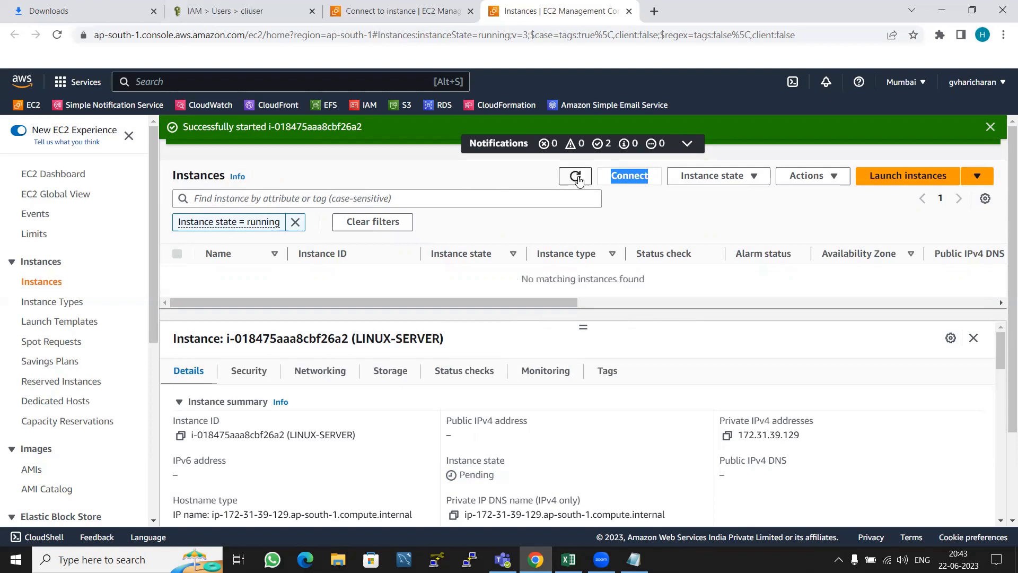
pyautogui.click(578, 180)
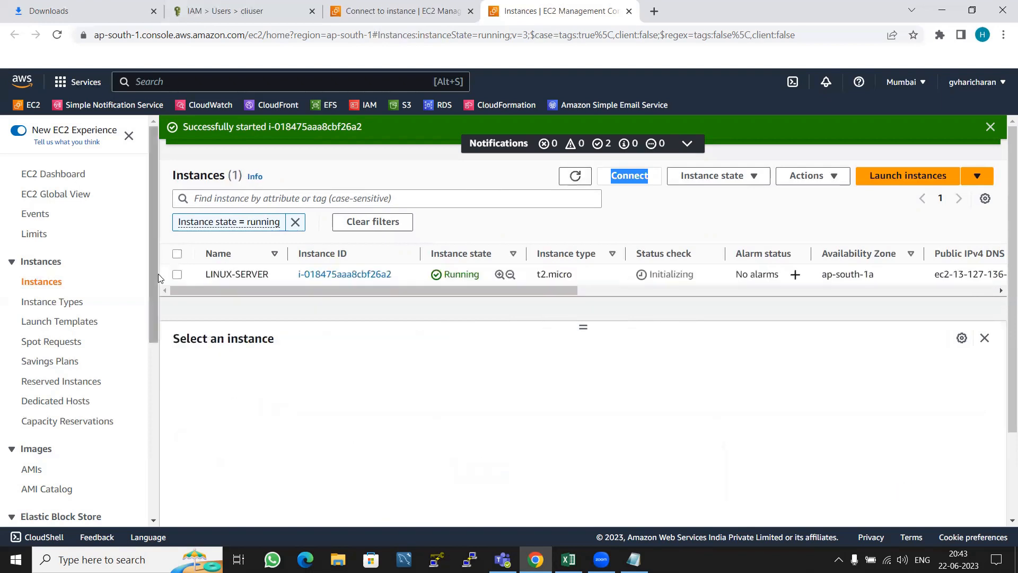
# Select LINUX-SERVER and compare its current public IPv4 address with the old address saved in Notepad.
pyautogui.click(178, 274)
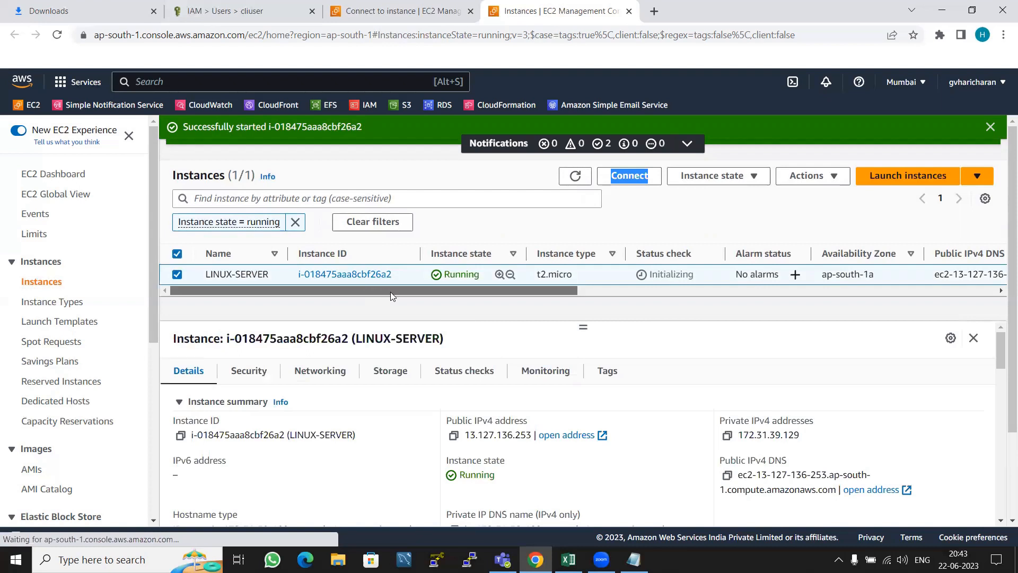
pyautogui.hscroll(2, 381, 289)
pyautogui.hscroll(-2, 390, 289)
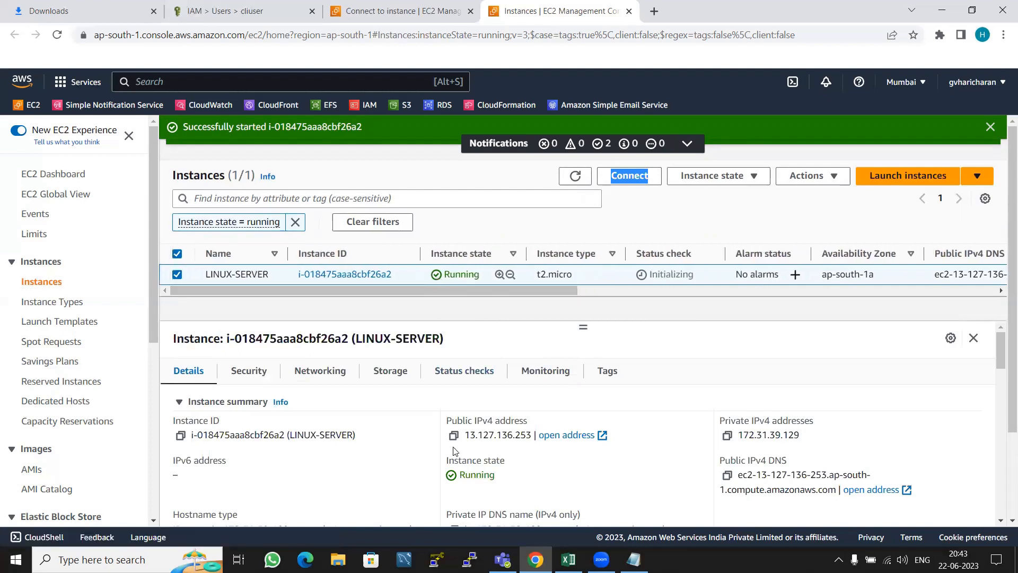
pyautogui.moveTo(467, 421); pyautogui.dragTo(524, 421)
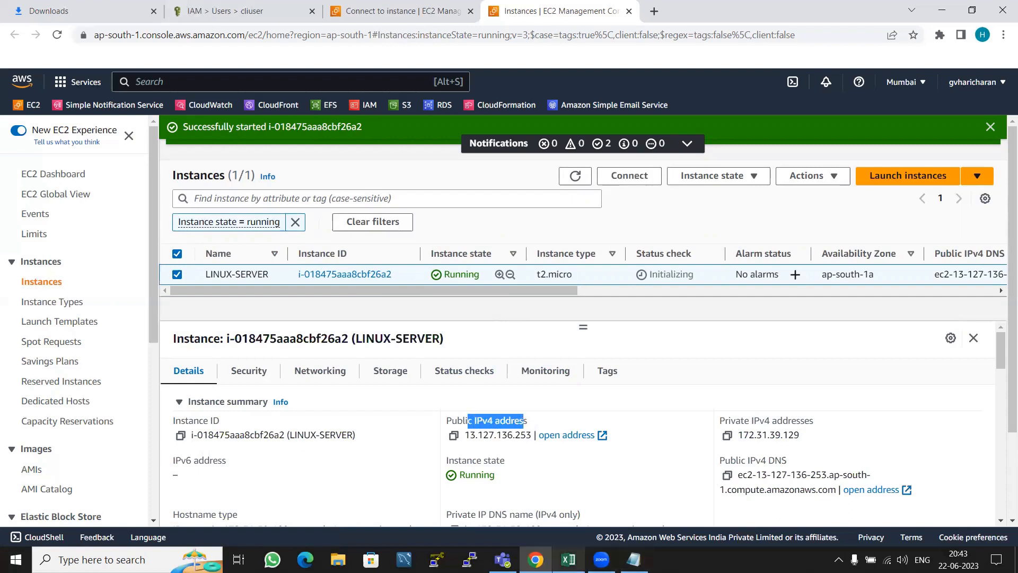
pyautogui.click(634, 560)
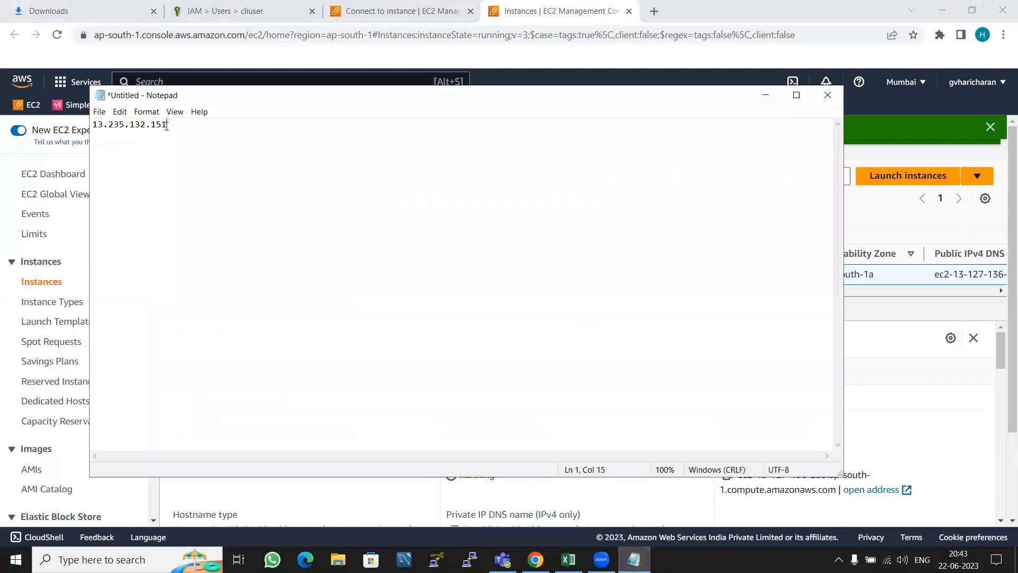
pyautogui.moveTo(166, 125); pyautogui.dragTo(94, 126)
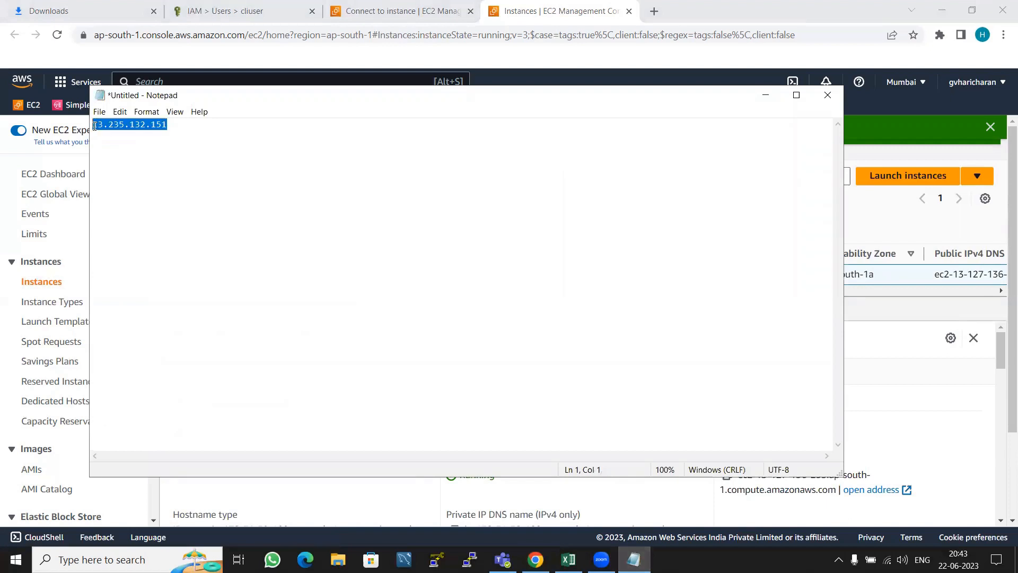
pyautogui.click(901, 329)
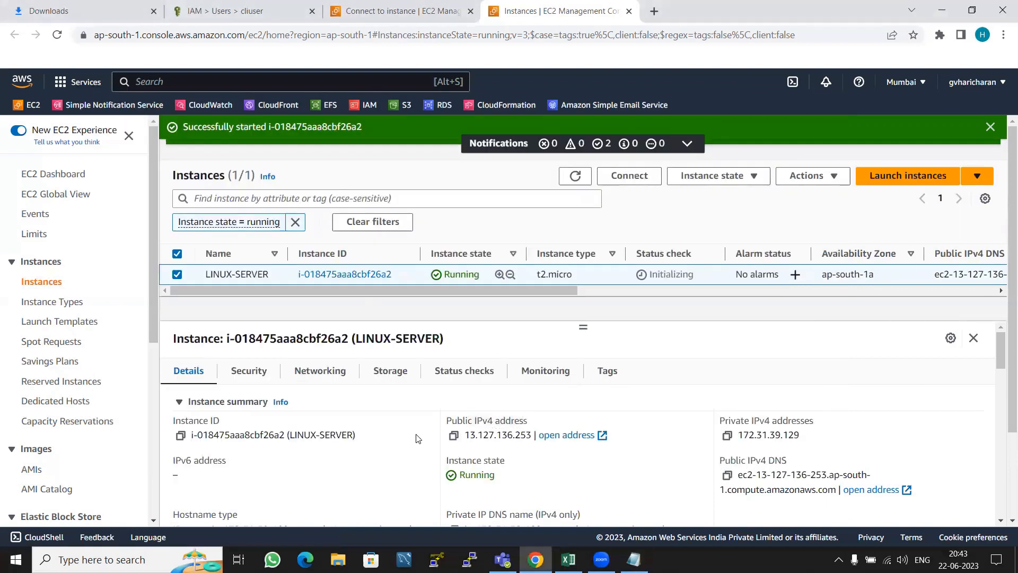
# Copy LINUX-SERVER's new public IPv4 address and paste it below the old address in the Notepad note.
pyautogui.click(453, 435)
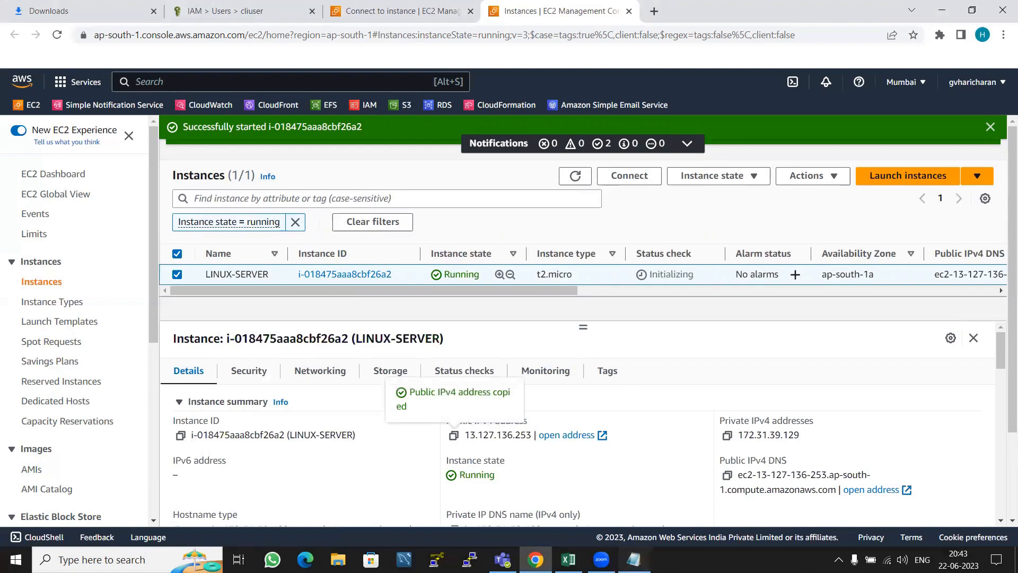
pyautogui.click(634, 560)
pyautogui.click(176, 159)
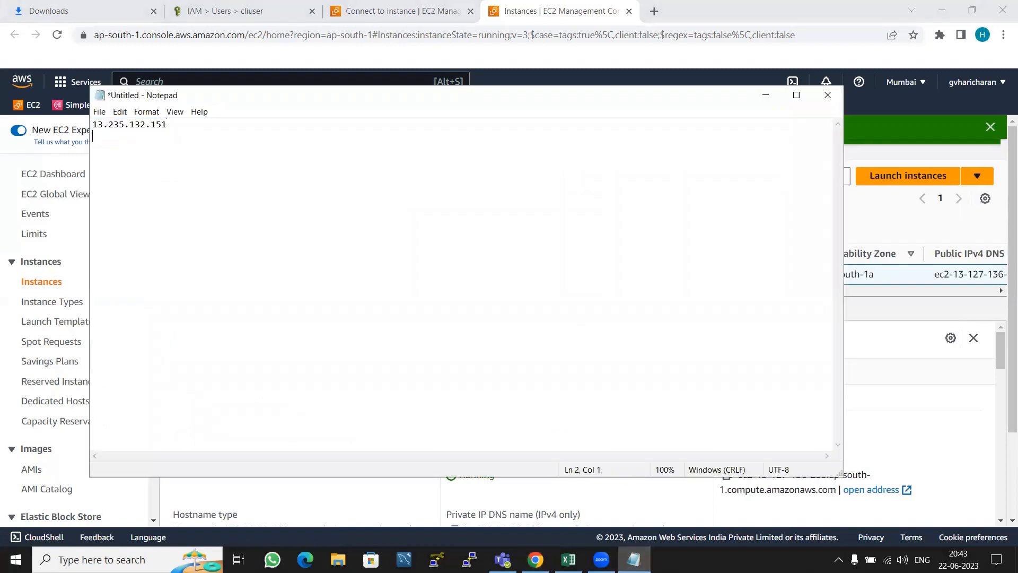
pyautogui.hotkey('ctrl', 'v')
# Copy the old address 13.235.132.151 from Notepad and enter it as the host name in a new PuTTY session.
pyautogui.moveTo(174, 129); pyautogui.dragTo(85, 129)
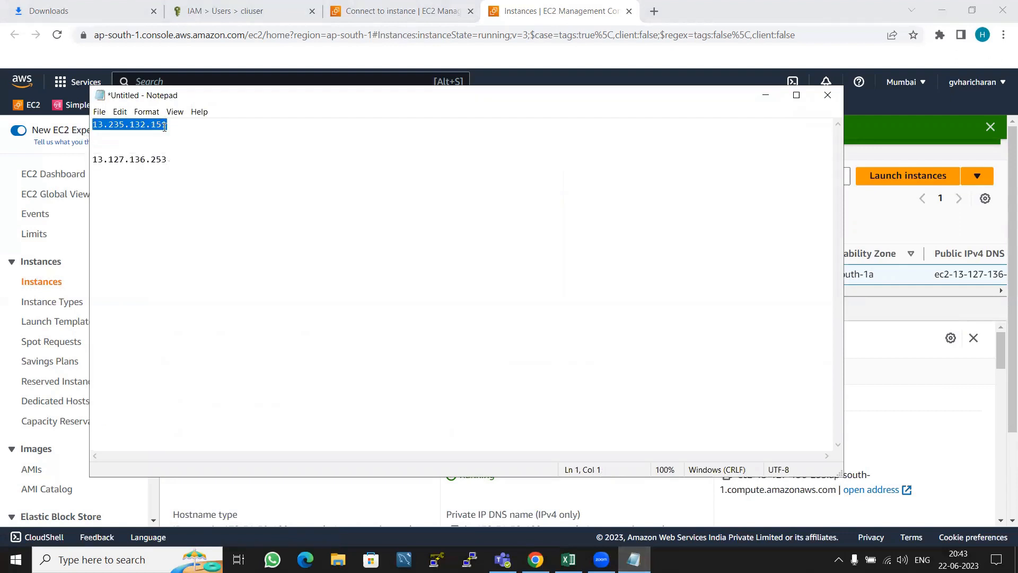
pyautogui.click(470, 560)
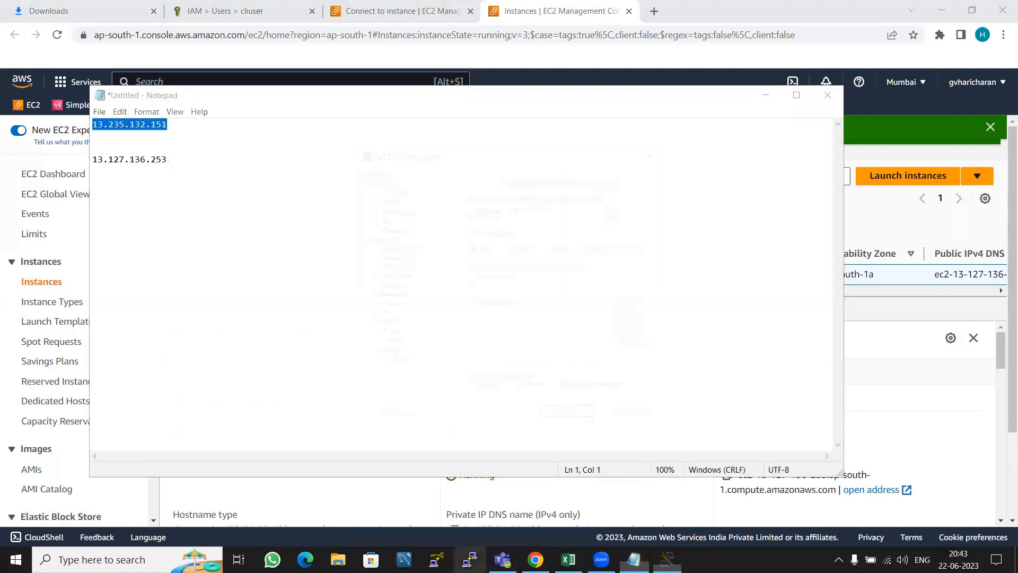
pyautogui.click(139, 125)
pyautogui.moveTo(173, 126); pyautogui.dragTo(93, 126)
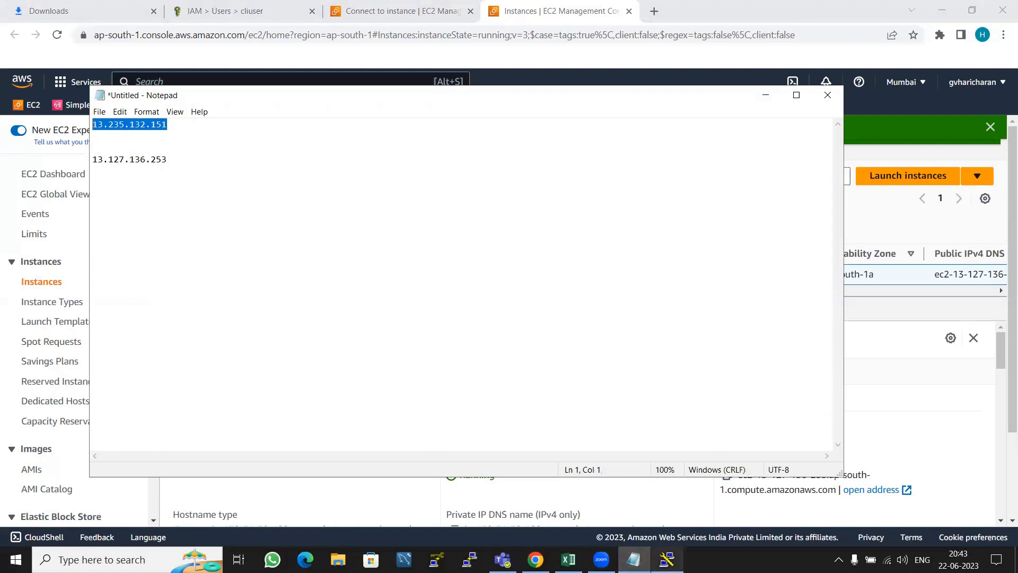
pyautogui.click(666, 560)
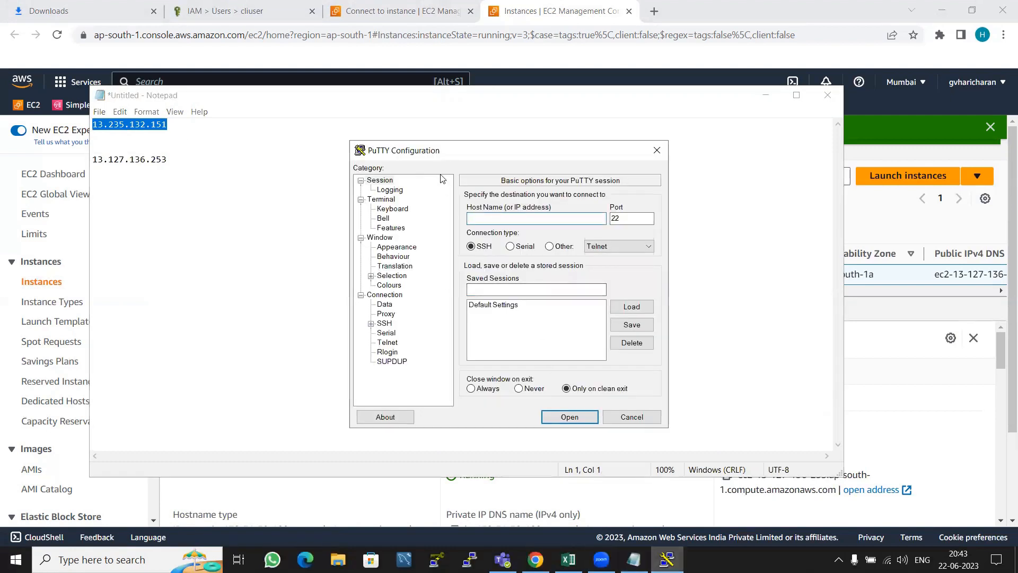
pyautogui.hotkey('ctrl', 'v')
# Set 12pmbatchkeypair.ppk from Downloads as the private key file in the SSH credentials and try to connect to the old address.
pyautogui.click(371, 323)
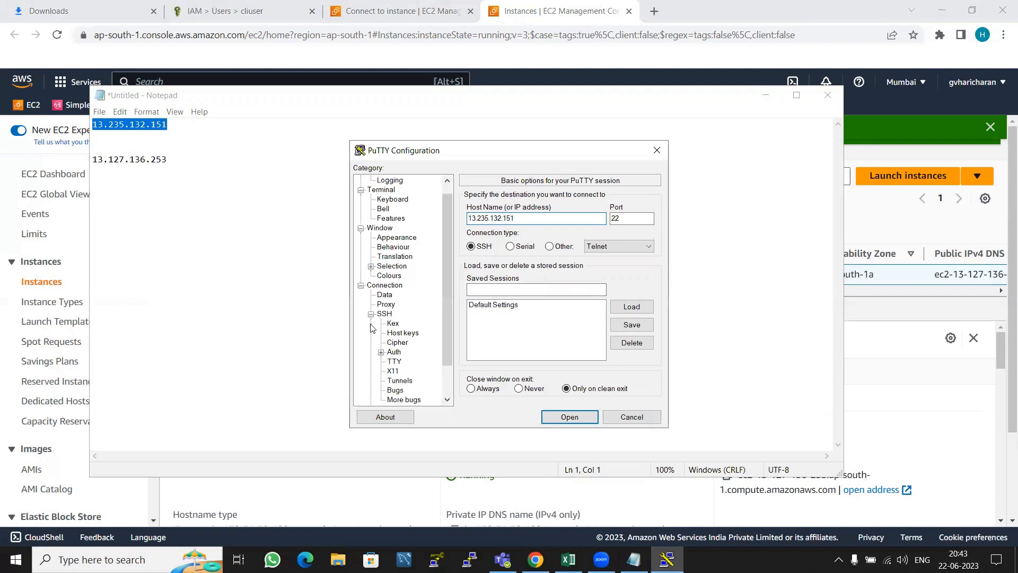
pyautogui.click(382, 352)
pyautogui.click(424, 363)
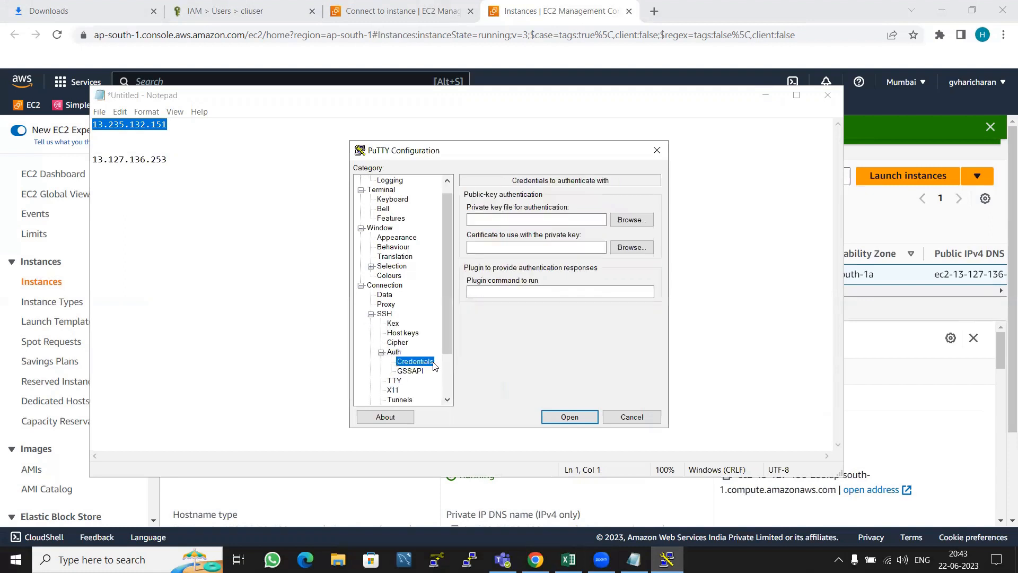
pyautogui.click(645, 220)
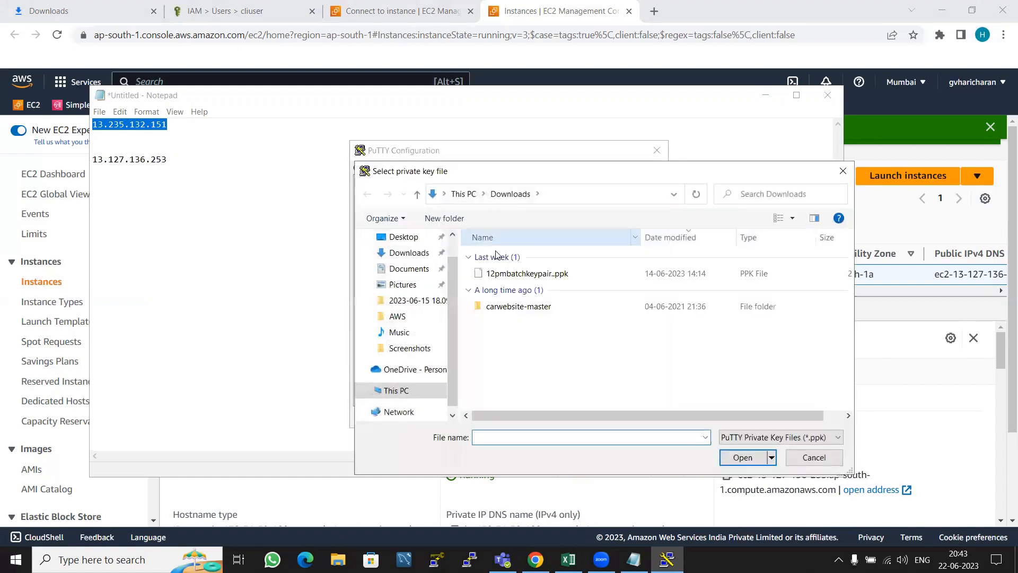
pyautogui.click(511, 273)
pyautogui.click(752, 463)
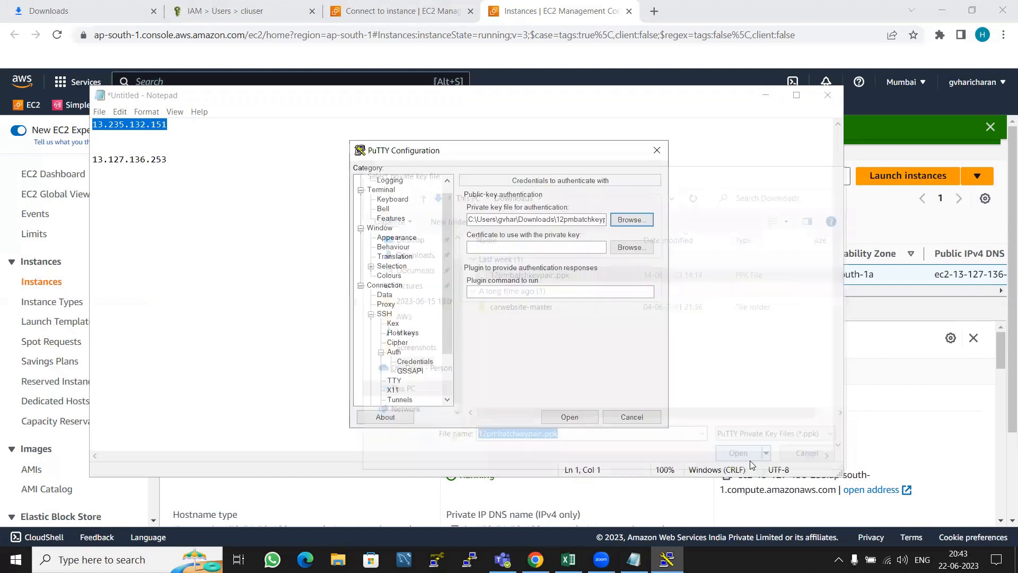
pyautogui.click(570, 418)
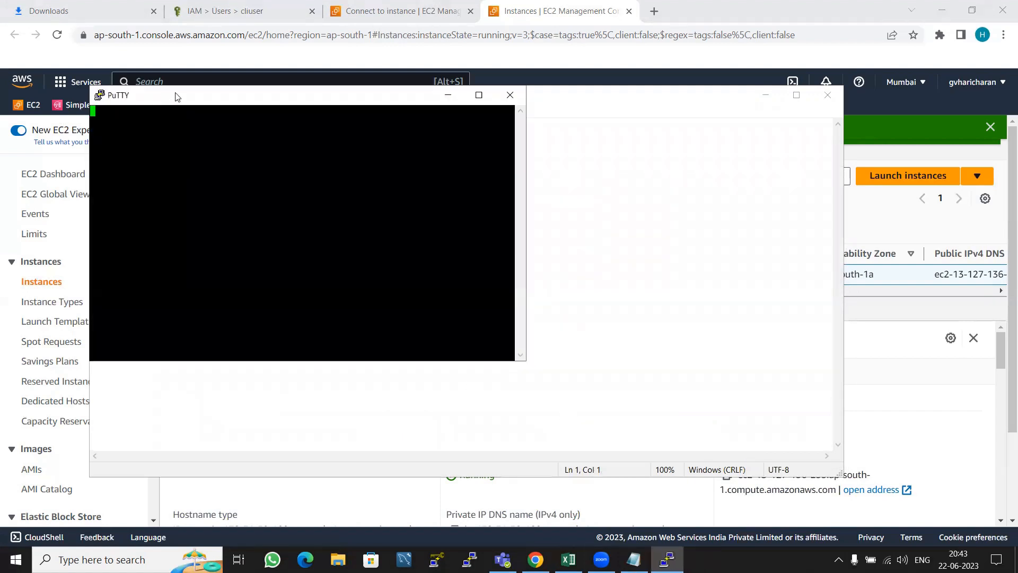
# Move the PuTTY terminal clear of the Notepad text and compare the old and new IPv4 addresses in the note.
pyautogui.moveTo(175, 96); pyautogui.dragTo(439, 162)
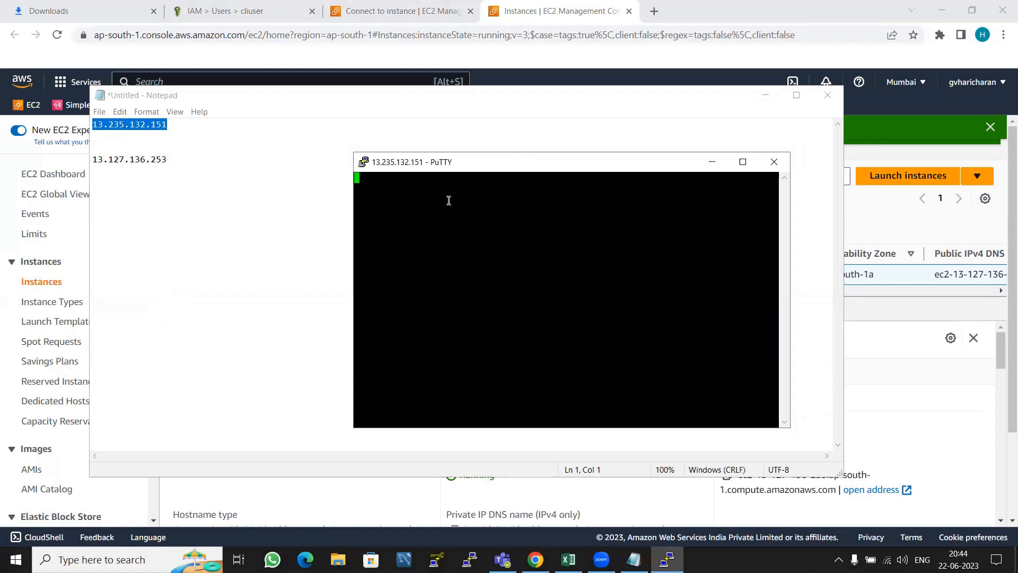
pyautogui.doubleClick(449, 200)
pyautogui.click(408, 181)
pyautogui.click(169, 117)
pyautogui.moveTo(168, 125); pyautogui.dragTo(93, 125)
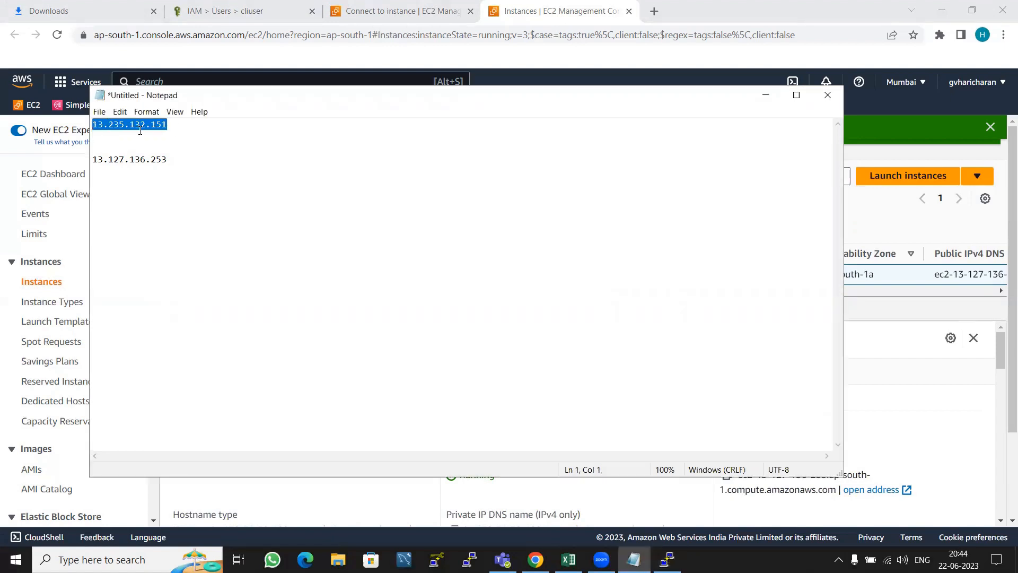
pyautogui.moveTo(172, 127); pyautogui.dragTo(94, 125)
pyautogui.moveTo(168, 160); pyautogui.dragTo(94, 158)
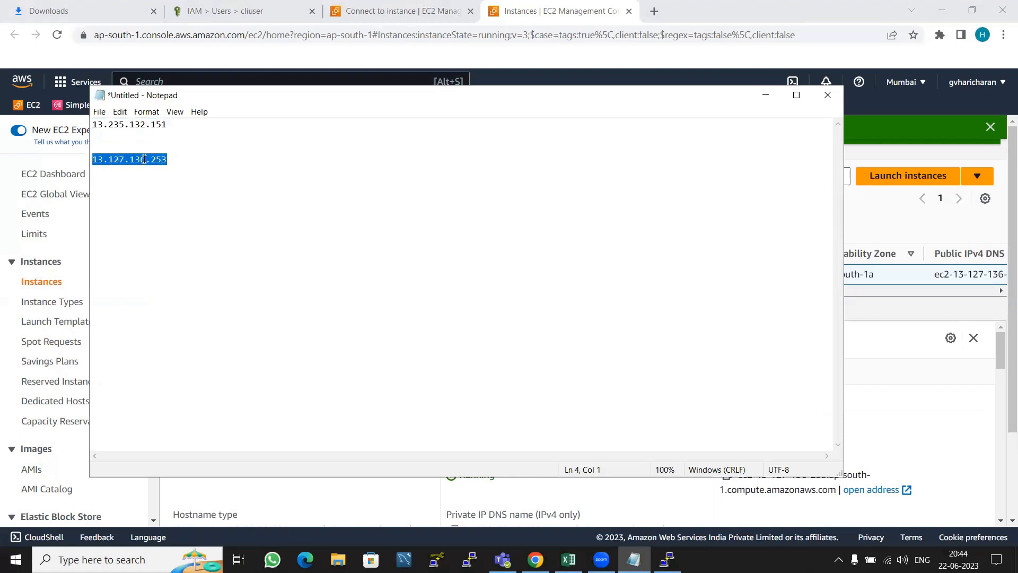
# Dismiss the PuTTY error, close the terminal, and close Notepad without saving the note.
pyautogui.click(667, 560)
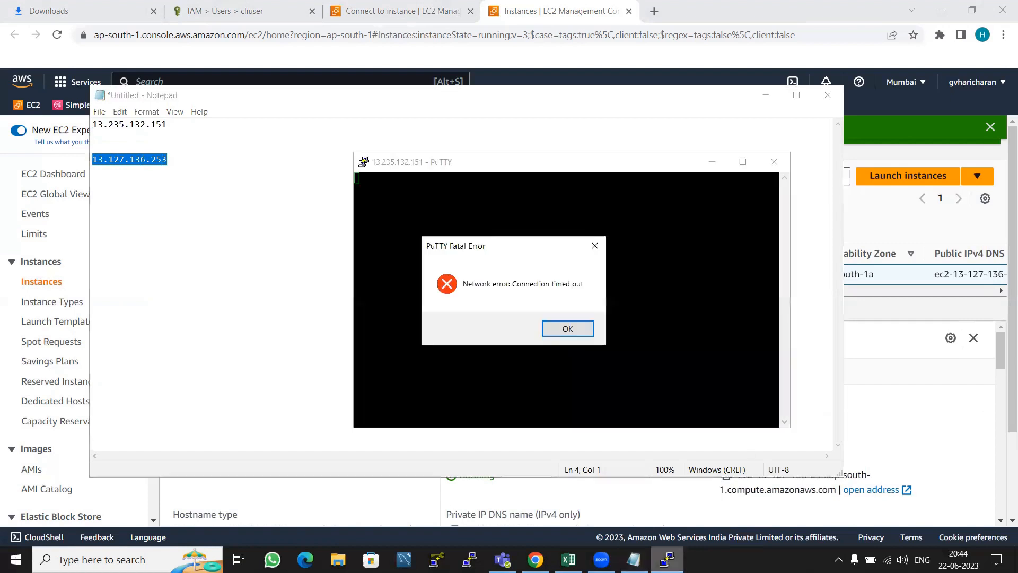
pyautogui.click(542, 330)
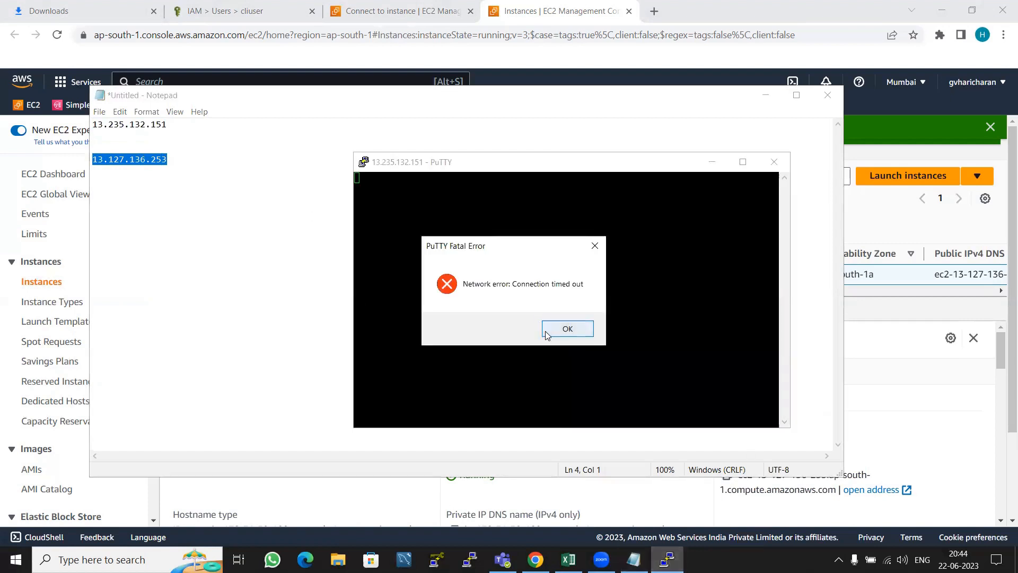
pyautogui.click(780, 161)
pyautogui.click(825, 96)
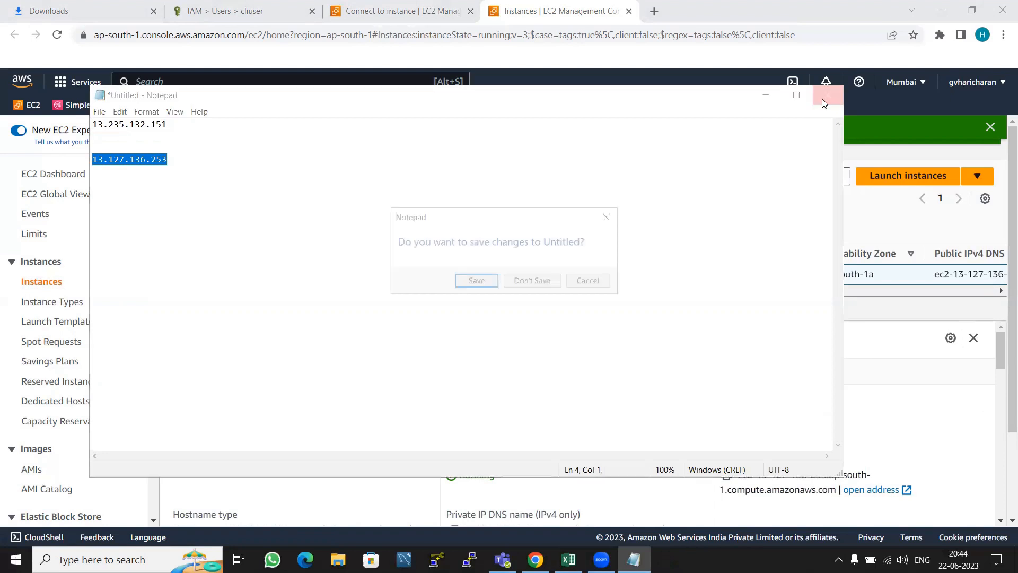
pyautogui.click(540, 284)
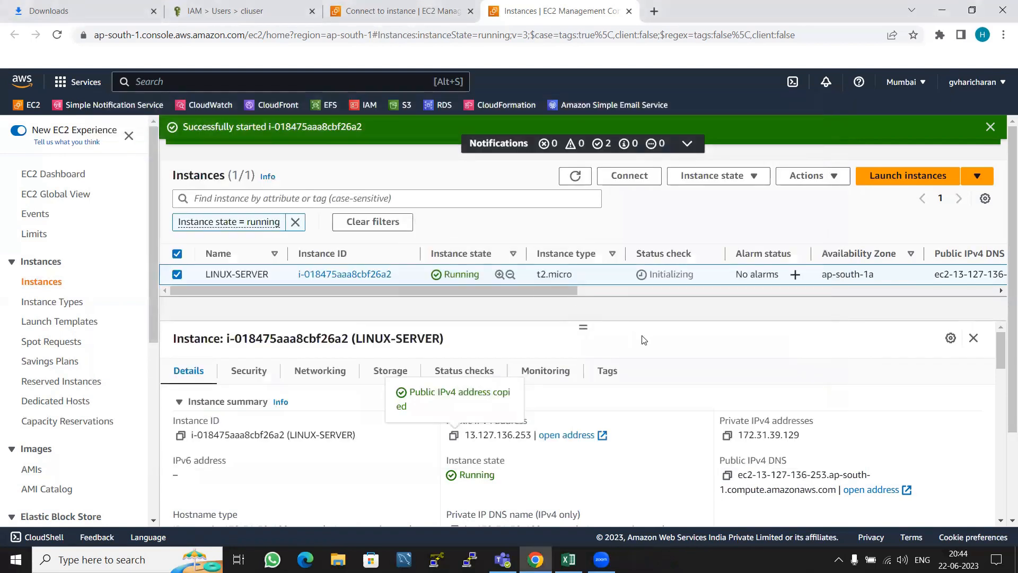
# Open the EC2 Elastic IPs page in a new browser tab and switch to it.
pyautogui.moveTo(550, 293); pyautogui.dragTo(496, 291)
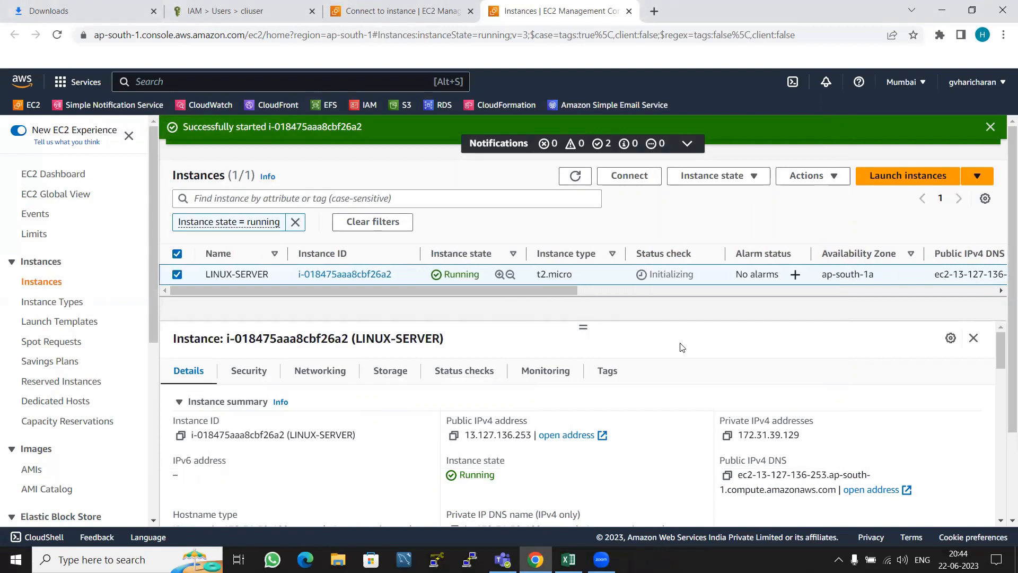
pyautogui.moveTo(154, 246); pyautogui.dragTo(132, 211)
pyautogui.moveTo(155, 291); pyautogui.dragTo(151, 467)
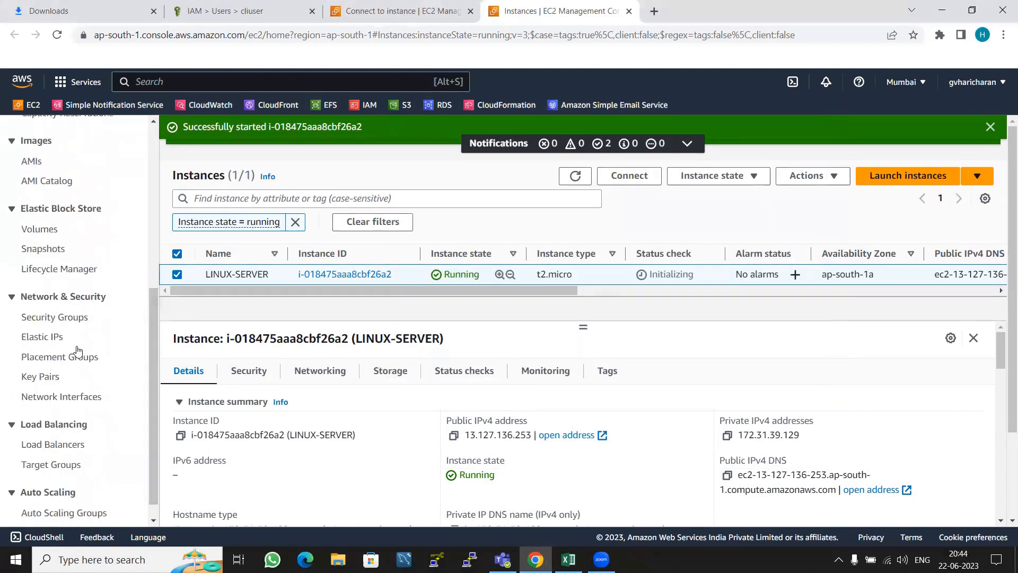
pyautogui.rightClick(42, 340)
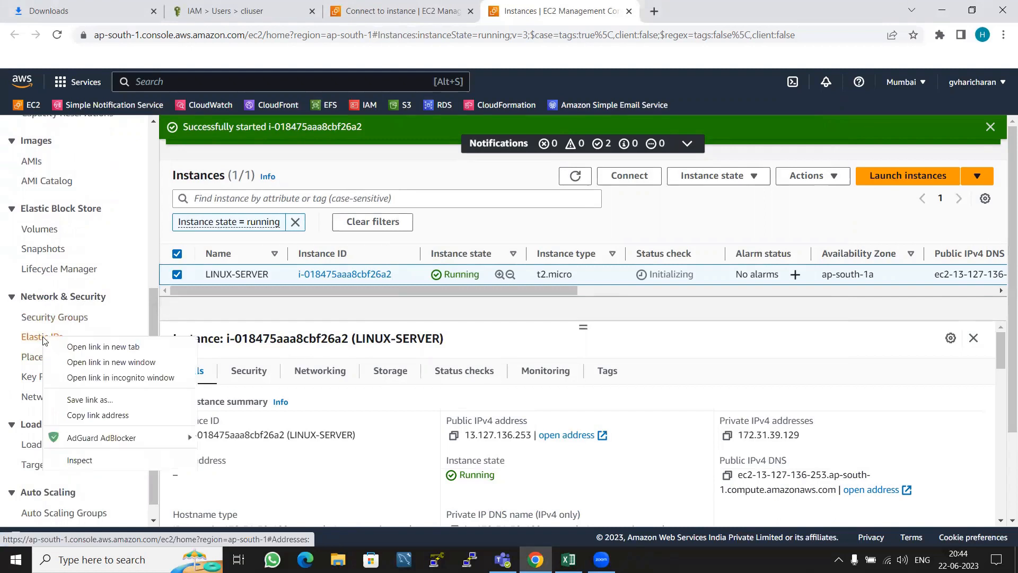
pyautogui.click(82, 348)
pyautogui.click(725, 5)
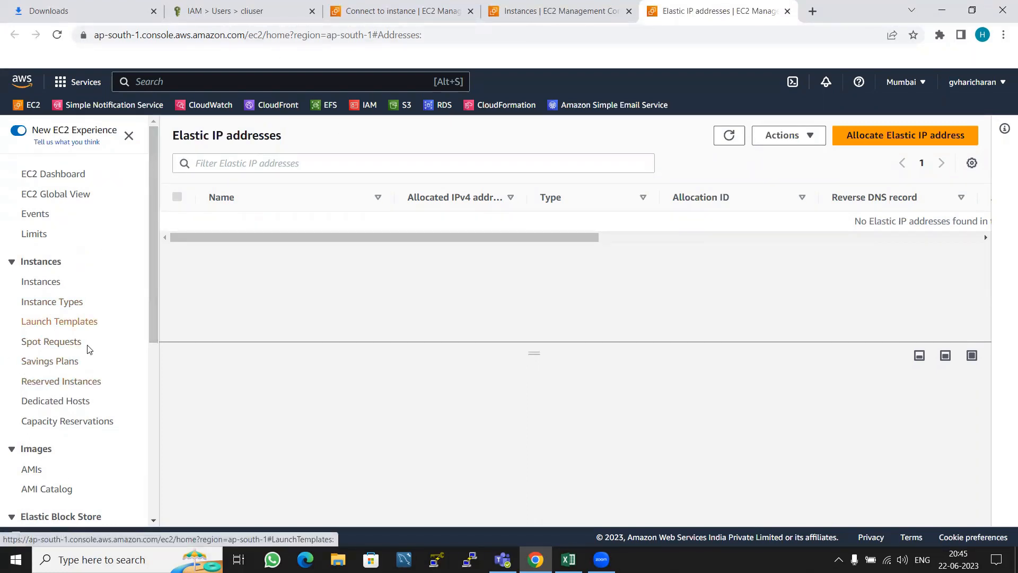
# Start allocating a new Elastic IP address from the Elastic IP addresses page.
pyautogui.scroll(-8, 60, 421)
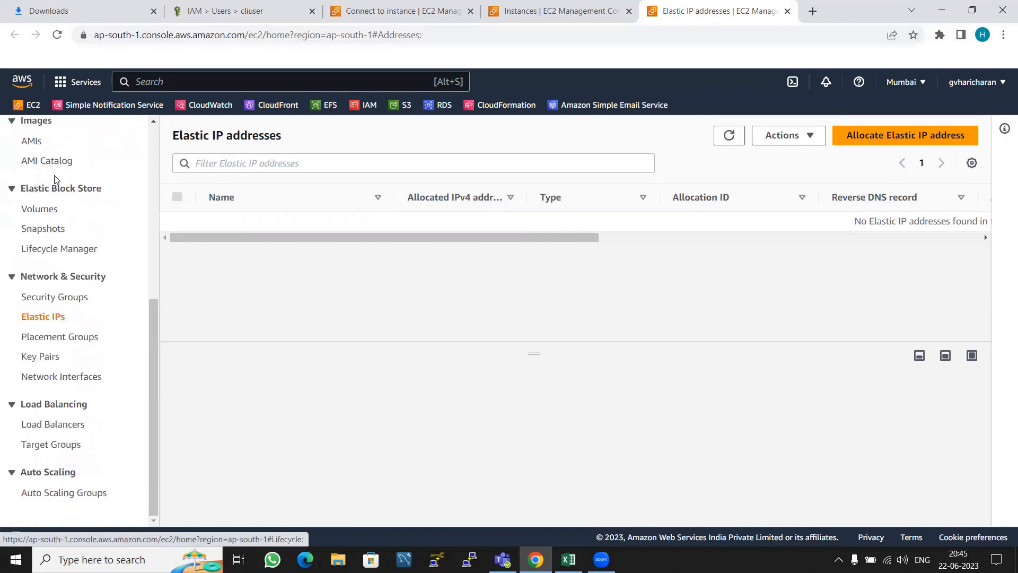
pyautogui.scroll(3, 40, 325)
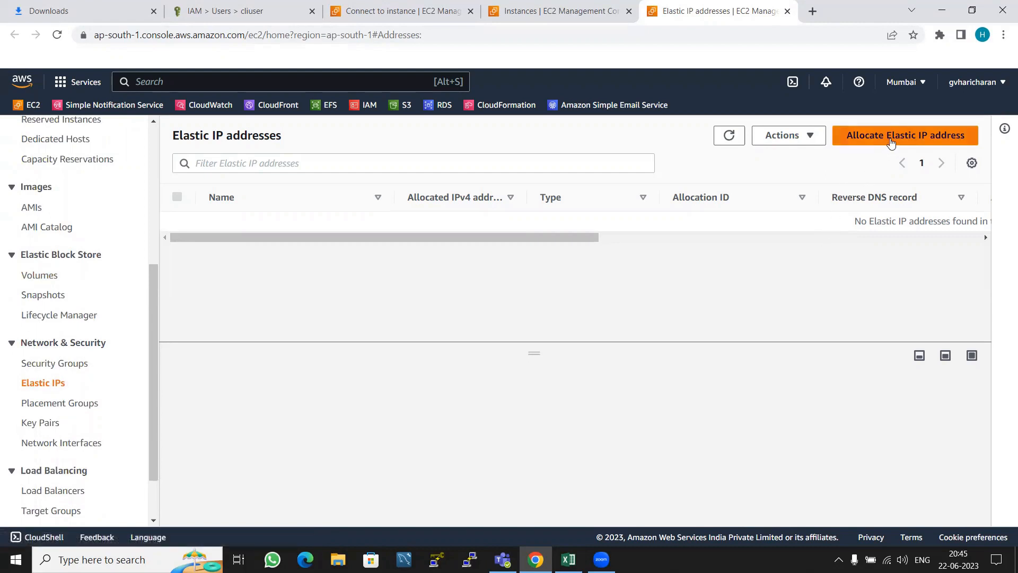
pyautogui.click(892, 139)
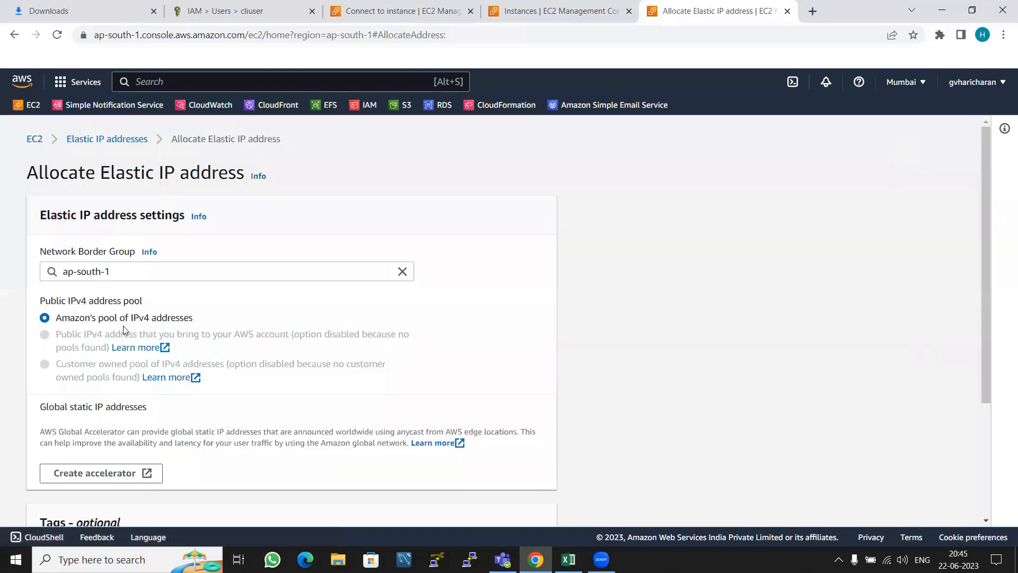
# Allocate an Elastic IP address from Amazon's pool of IPv4 addresses in the ap-south-1 network border group, without tags.
pyautogui.moveTo(113, 272); pyautogui.dragTo(54, 272)
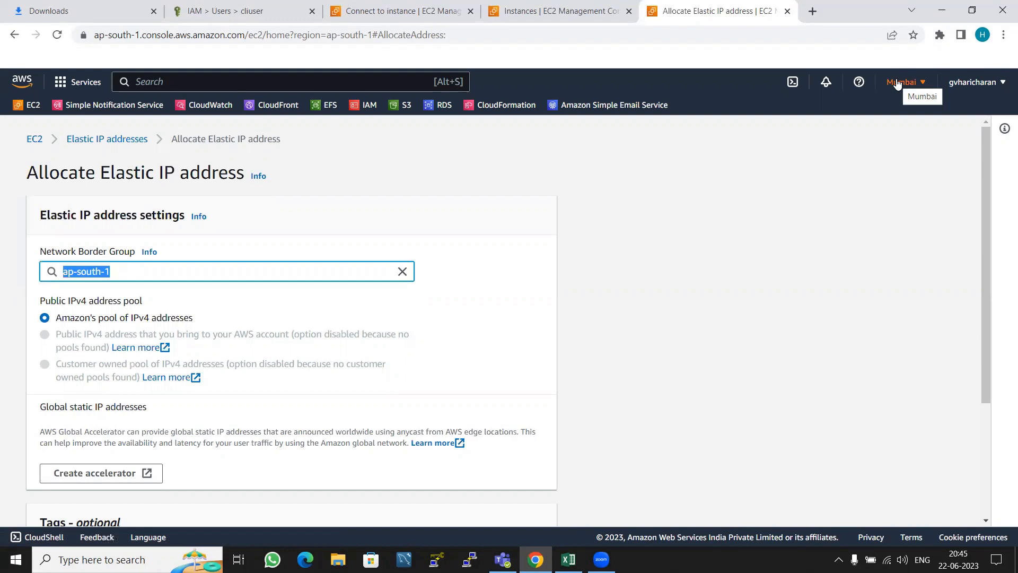
pyautogui.moveTo(159, 270); pyautogui.dragTo(59, 272)
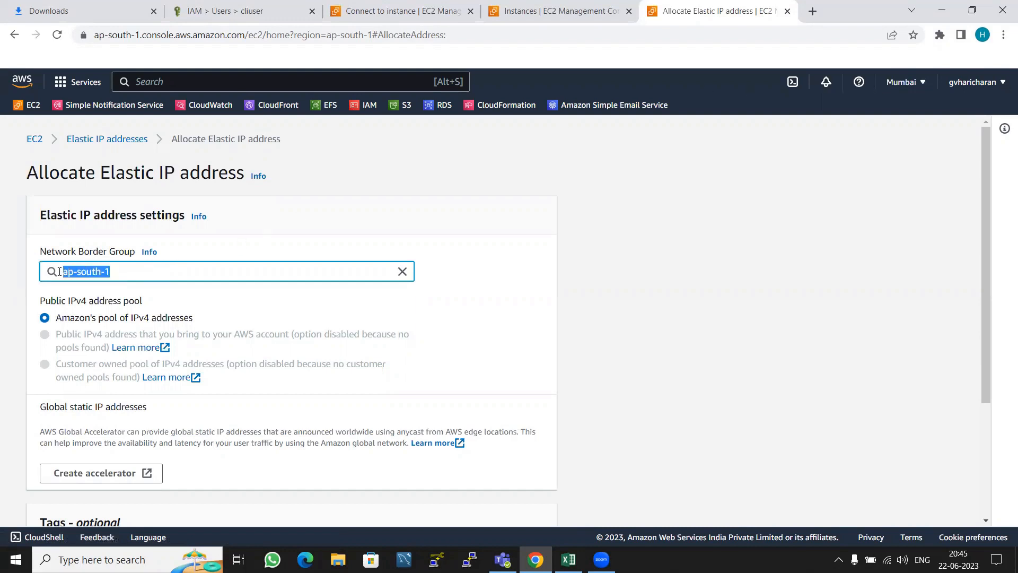
pyautogui.click(120, 271)
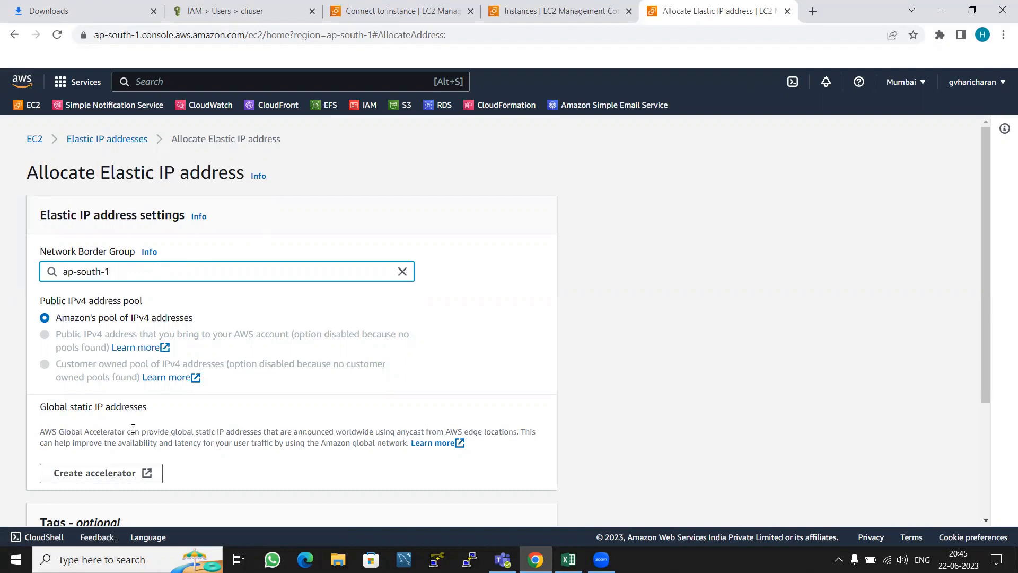
pyautogui.scroll(-3, 132, 428)
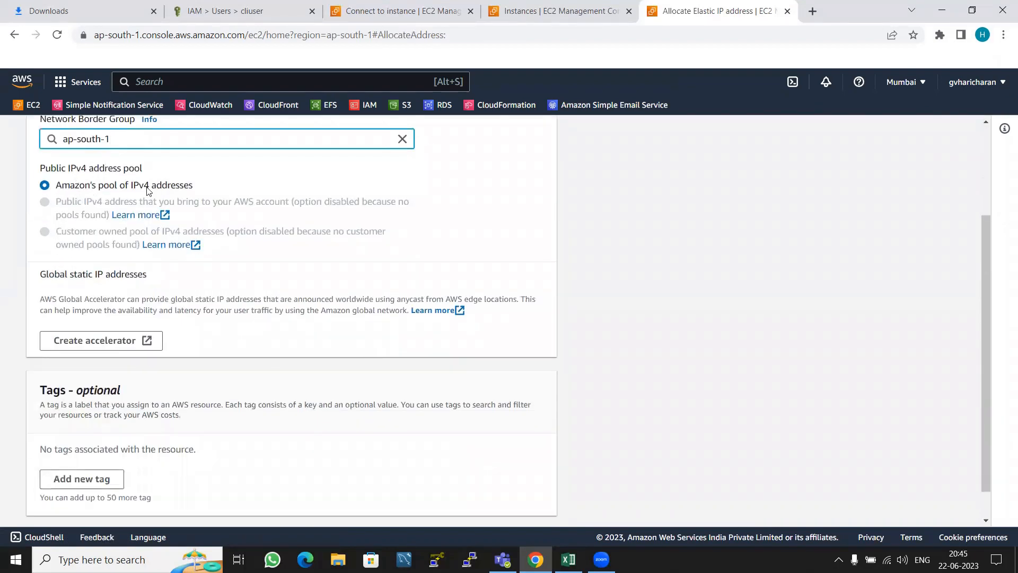
pyautogui.scroll(-1, 435, 371)
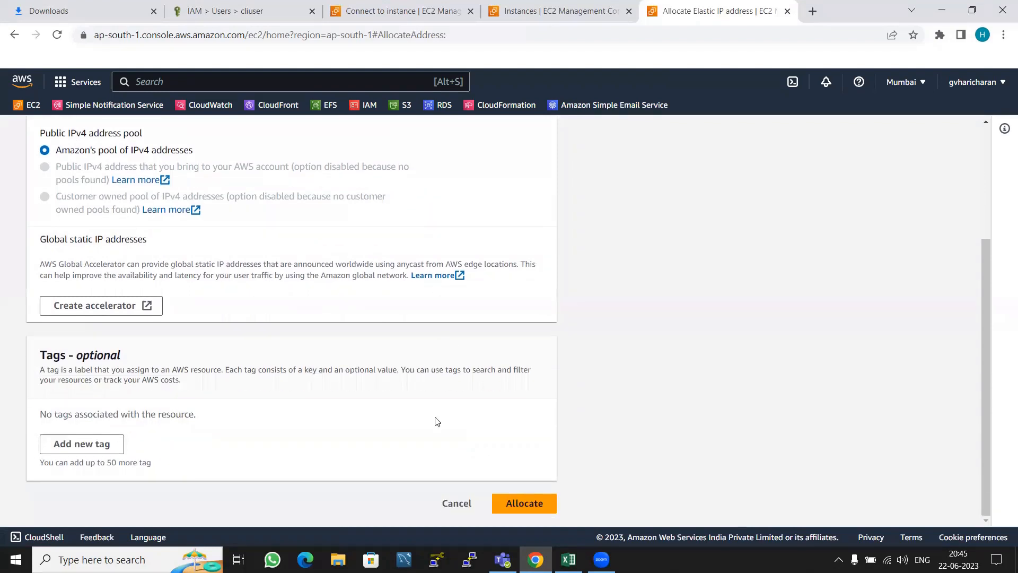
pyautogui.click(528, 510)
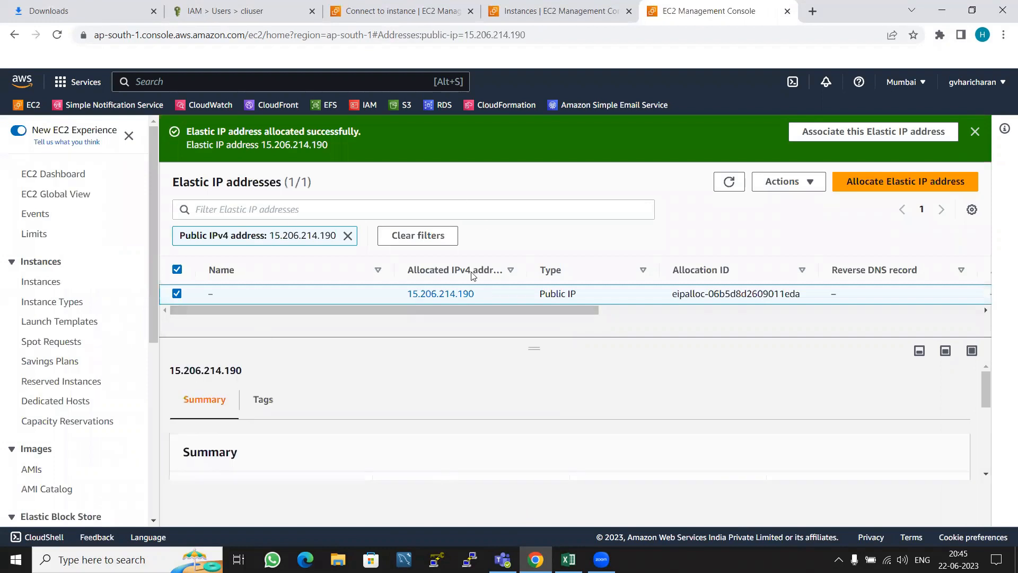
# Copy the allocated address 15.206.214.190 from the Elastic IP list into a new Notepad document.
pyautogui.moveTo(405, 297); pyautogui.dragTo(477, 295)
pyautogui.hotkey('ctrl', 'c')
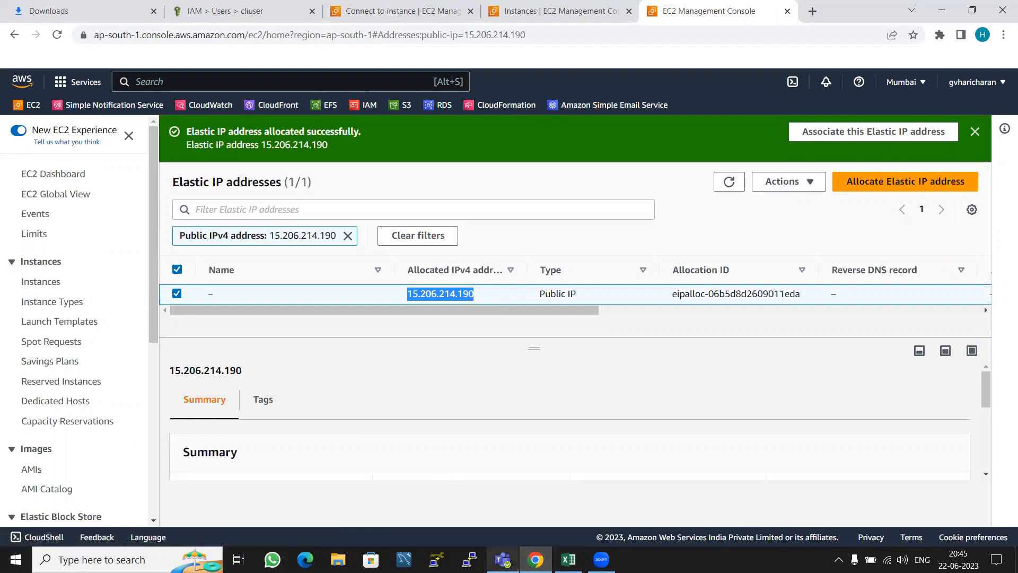
pyautogui.click(102, 560)
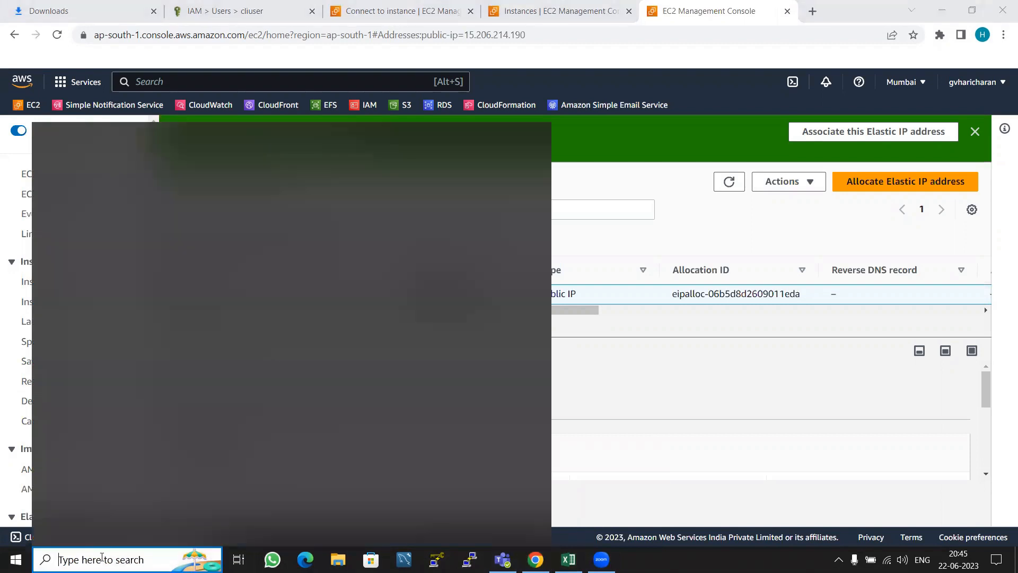
pyautogui.write('notepad')
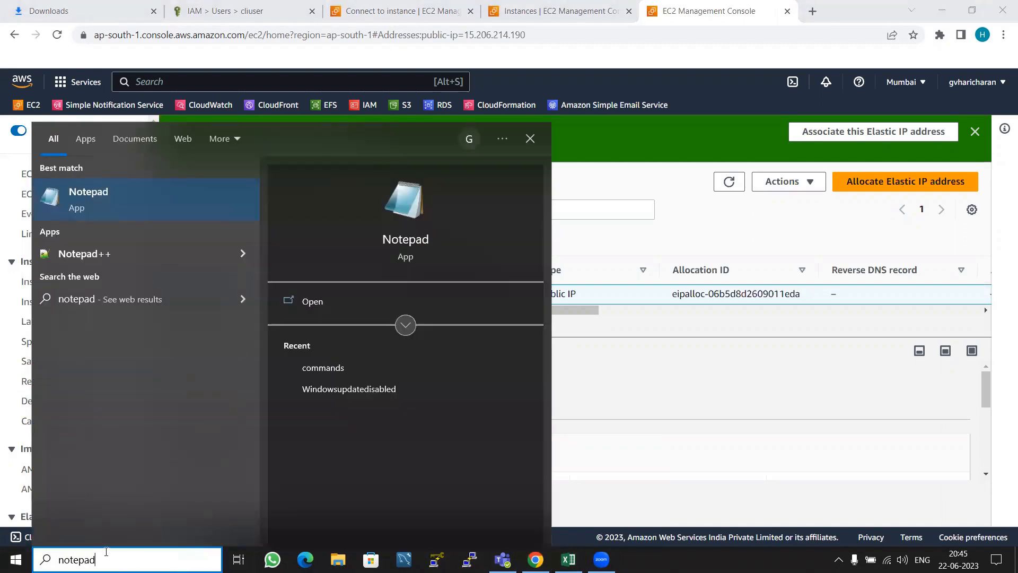
pyautogui.click(152, 193)
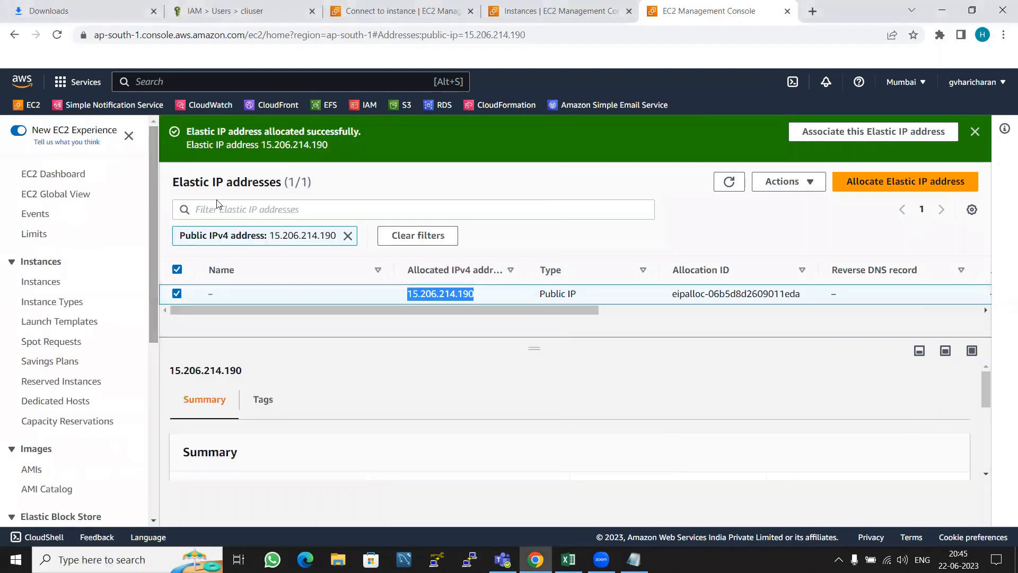
pyautogui.hotkey('ctrl', 'v')
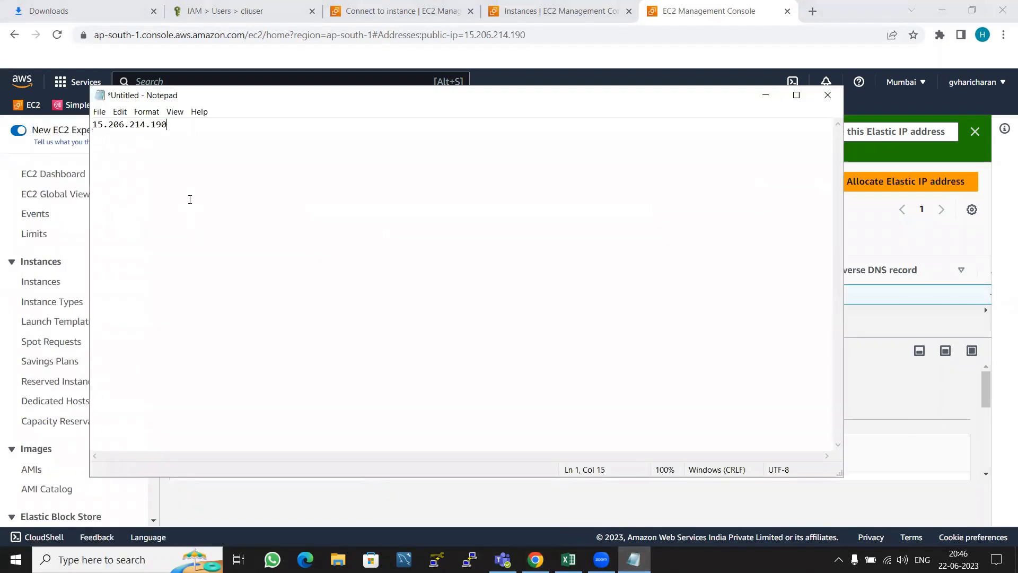
# Return to the EC2 Instances page in Chrome, refresh the list, and copy LINUX-SERVER's public IPv4 address.
pyautogui.click(914, 228)
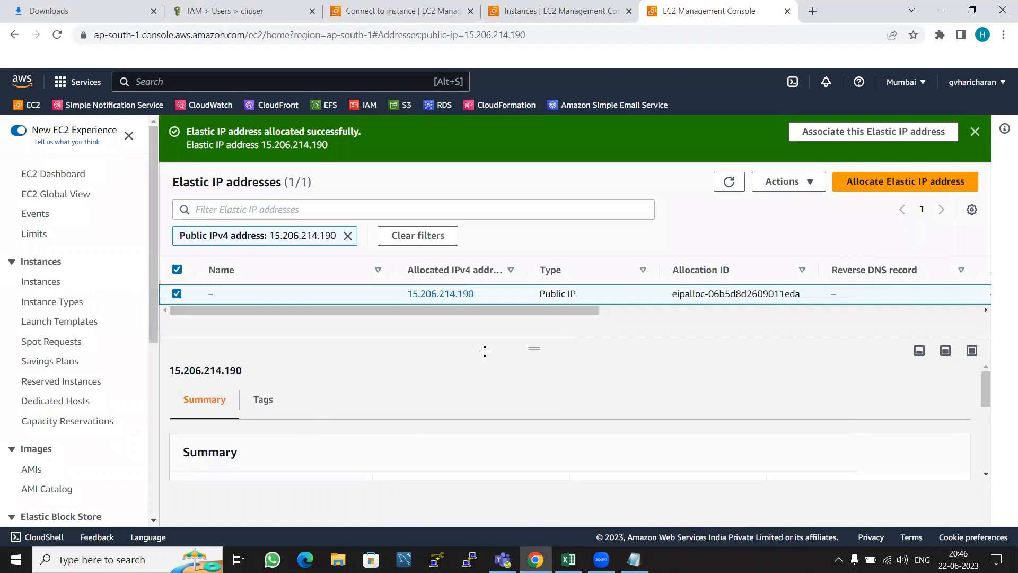
pyautogui.rightClick(52, 174)
pyautogui.click(426, 6)
pyautogui.click(595, 7)
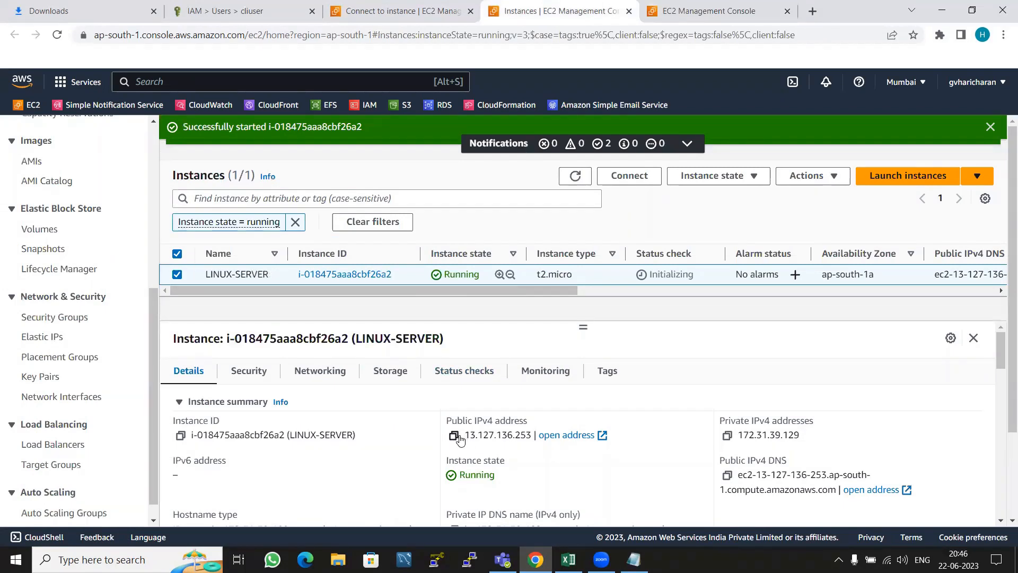
pyautogui.click(575, 176)
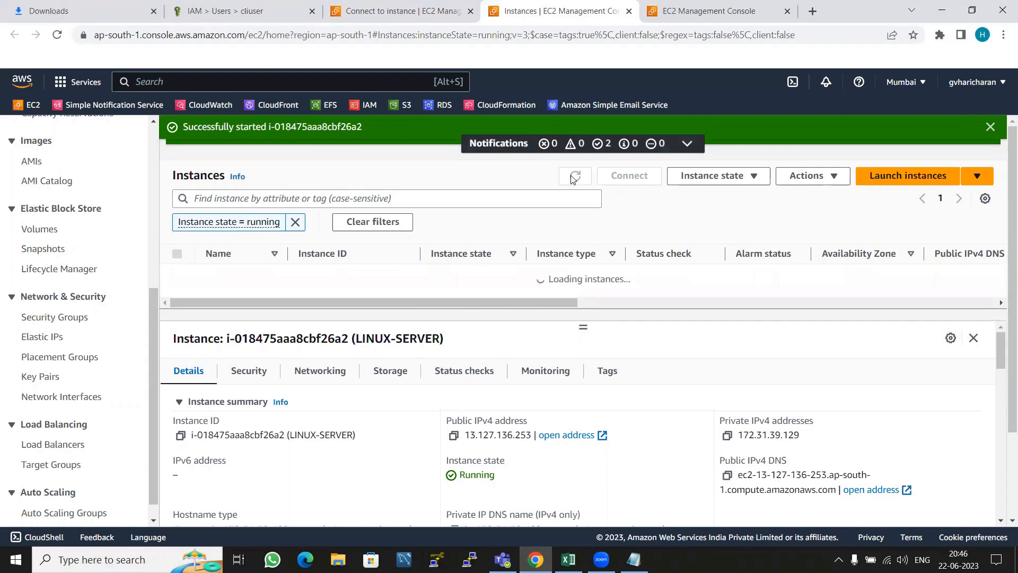
pyautogui.click(178, 275)
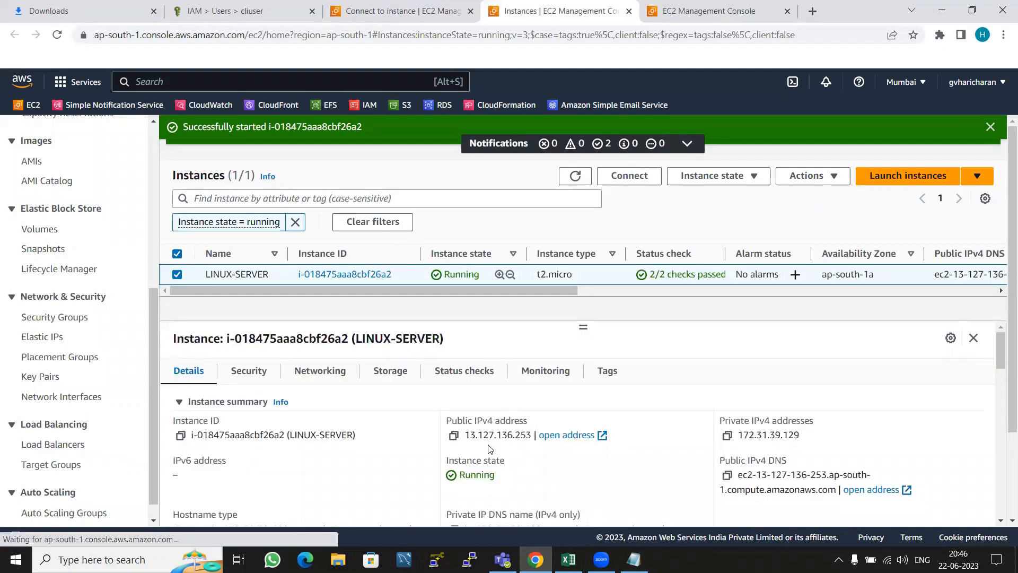
pyautogui.click(454, 435)
# Insert blank lines above the Elastic IP in the Notepad note and paste 13.127.136.253 on the first line.
pyautogui.click(634, 559)
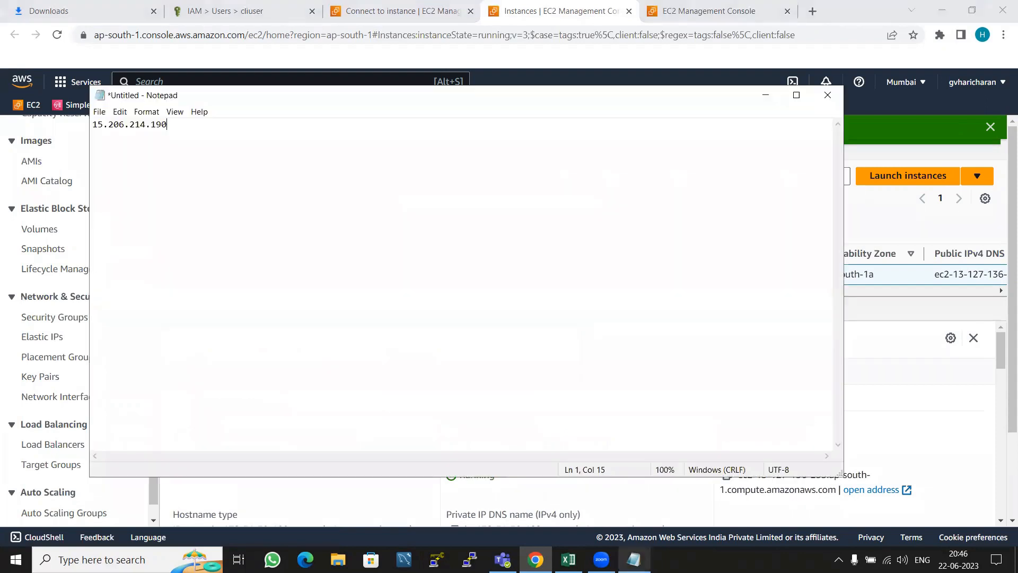
pyautogui.press('Left')
pyautogui.press('Left')
pyautogui.press('Left')
pyautogui.press('Left')
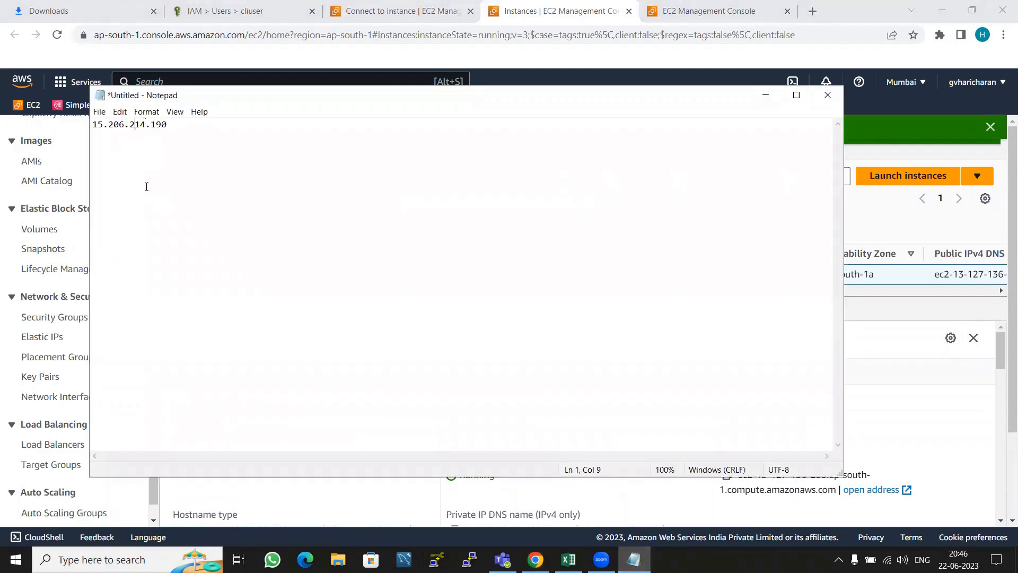
pyautogui.press('Return')
pyautogui.press('Return')
pyautogui.press('Return')
pyautogui.press('Return')
pyautogui.press('Return')
pyautogui.press('Return')
pyautogui.press('Return')
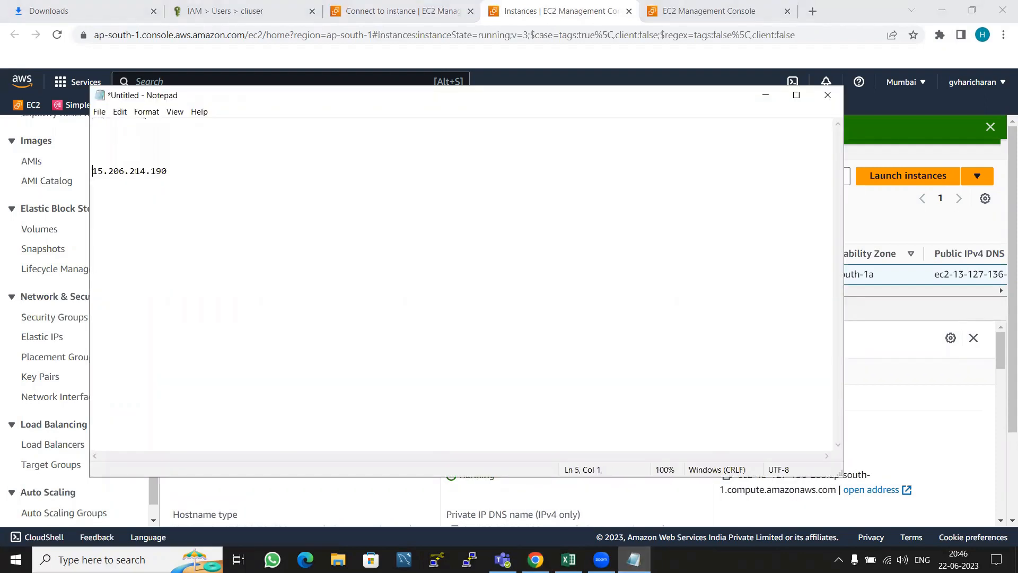
pyautogui.hotkey('ctrl', 'v')
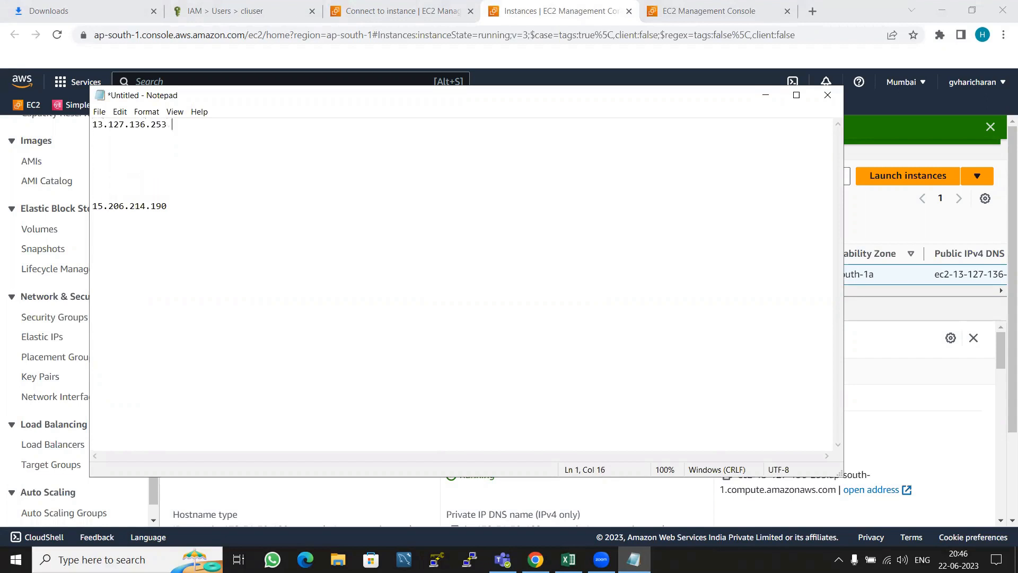
# Add short labels after the addresses in the note, cancel saving it, and minimise Notepad.
pyautogui.write('-CIPIP')
pyautogui.hotkey('ctrl', 's')
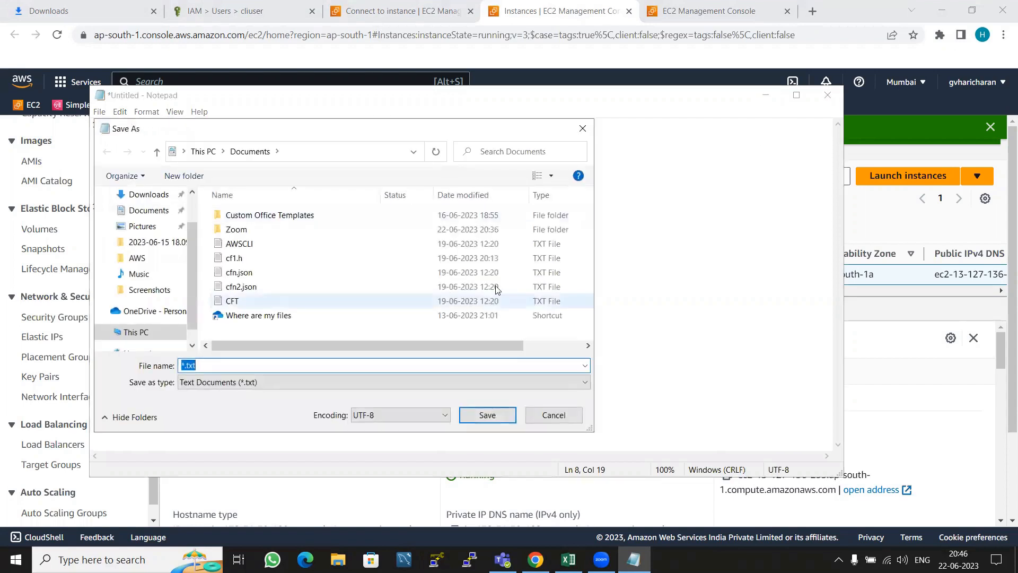
pyautogui.click(582, 129)
pyautogui.click(766, 96)
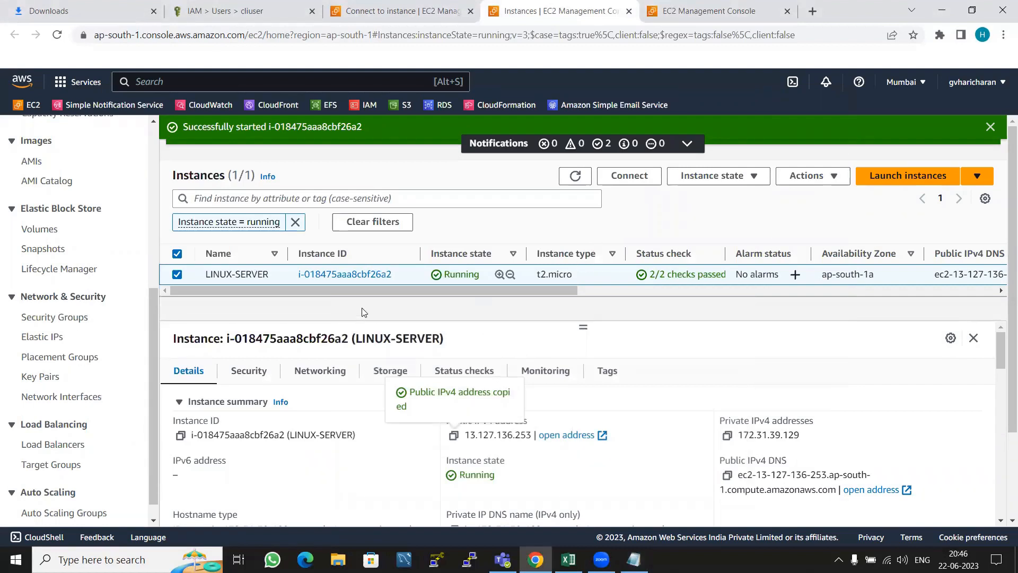
# Open the Elastic IPs page in place of the Instances page, and return the Connect to instance tab to the Instances list.
pyautogui.scroll(-1, 56, 423)
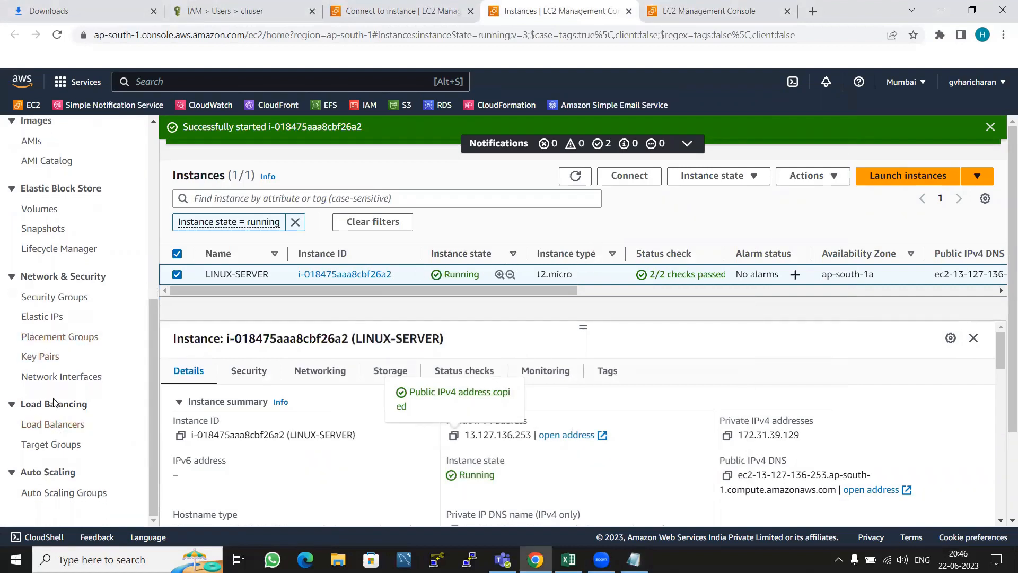
pyautogui.click(41, 316)
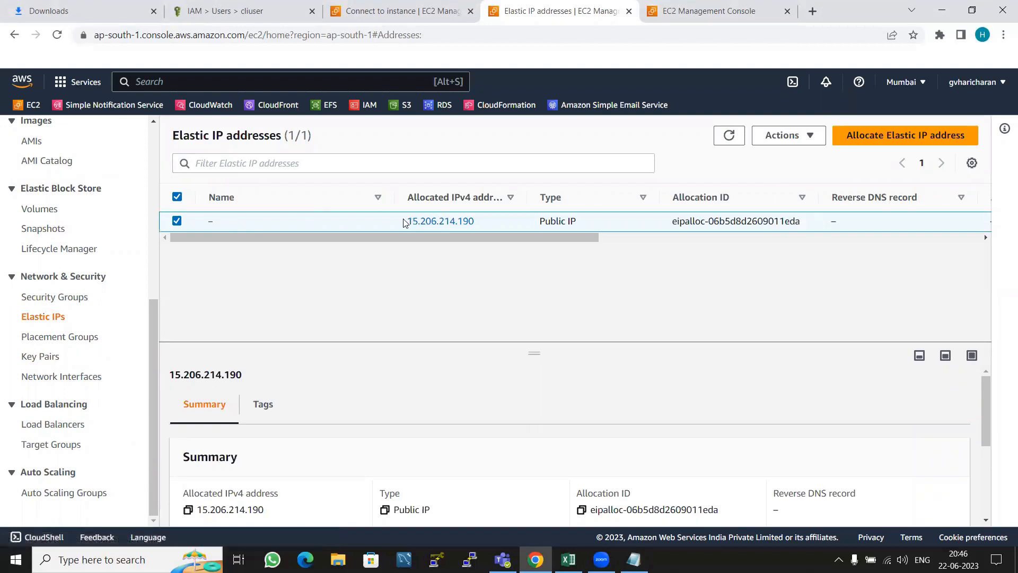
pyautogui.click(386, 7)
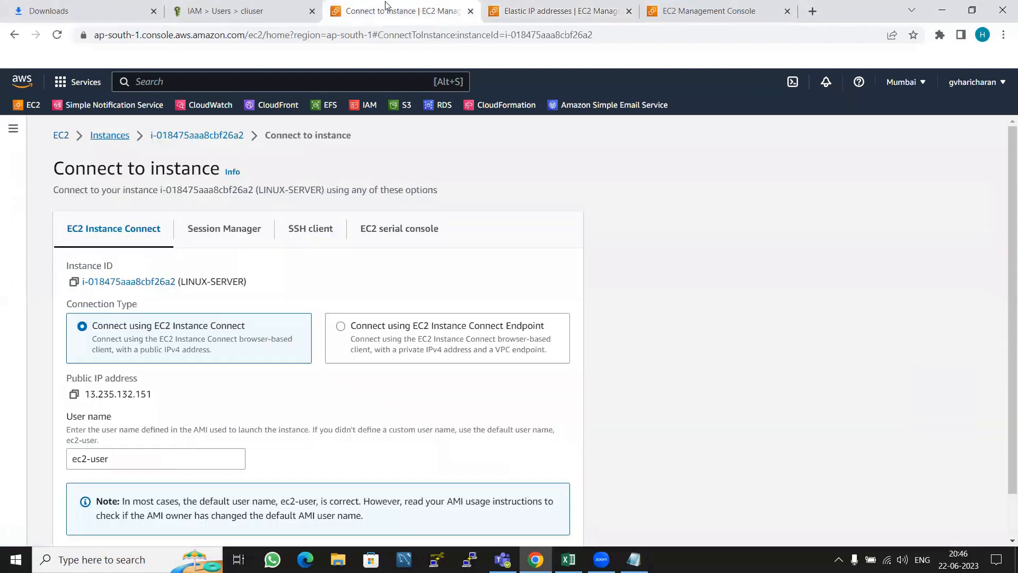
pyautogui.click(112, 136)
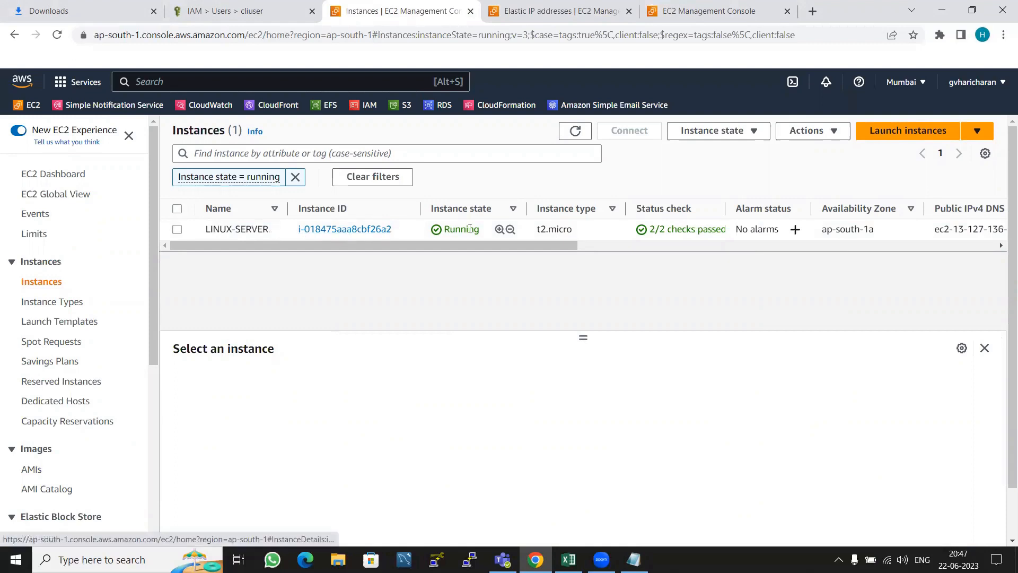
# Select Elastic IP 15.206.214.190 on the Elastic IP addresses page and start associating it.
pyautogui.click(580, 6)
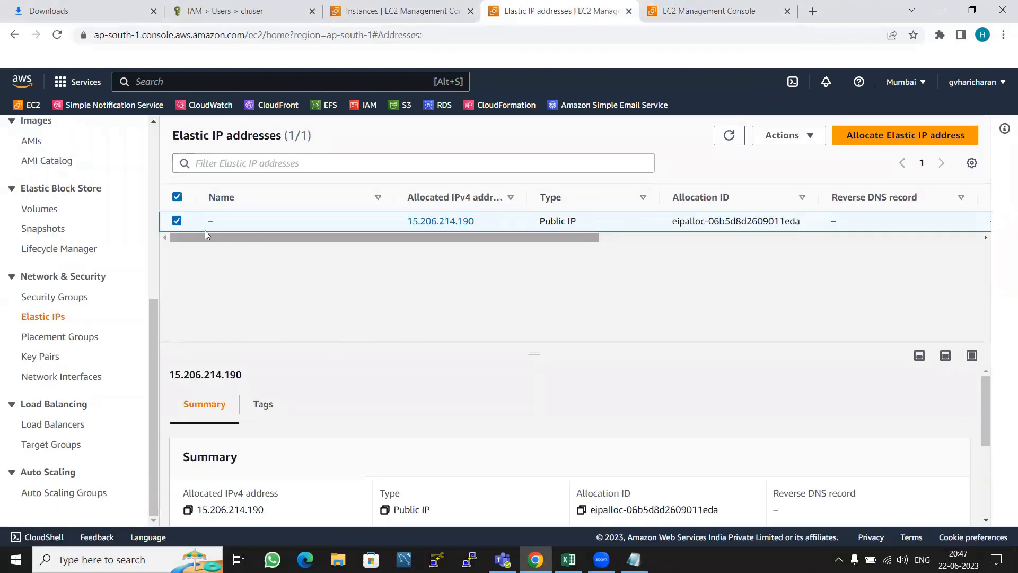
pyautogui.click(177, 221)
pyautogui.click(177, 222)
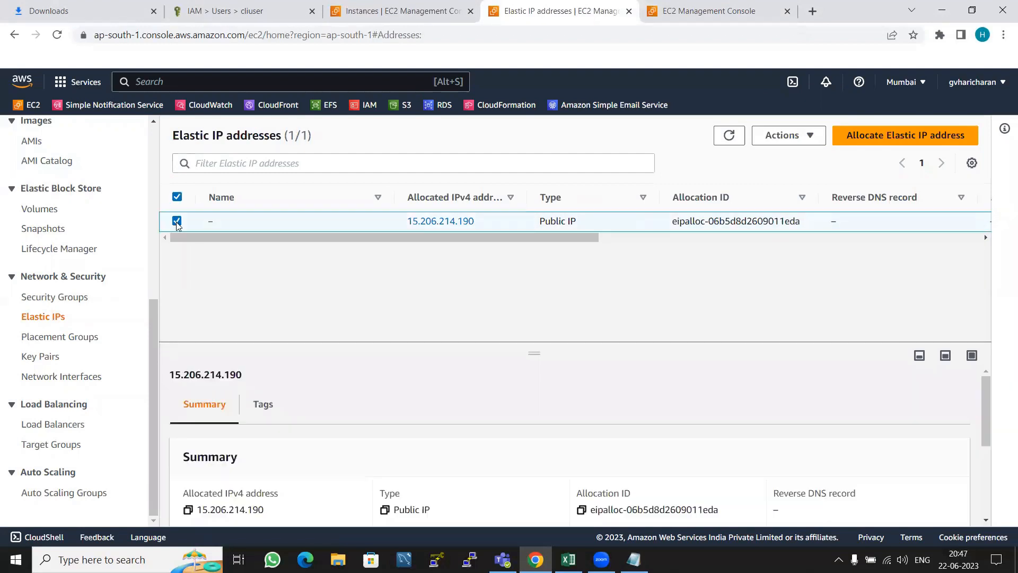
pyautogui.click(772, 136)
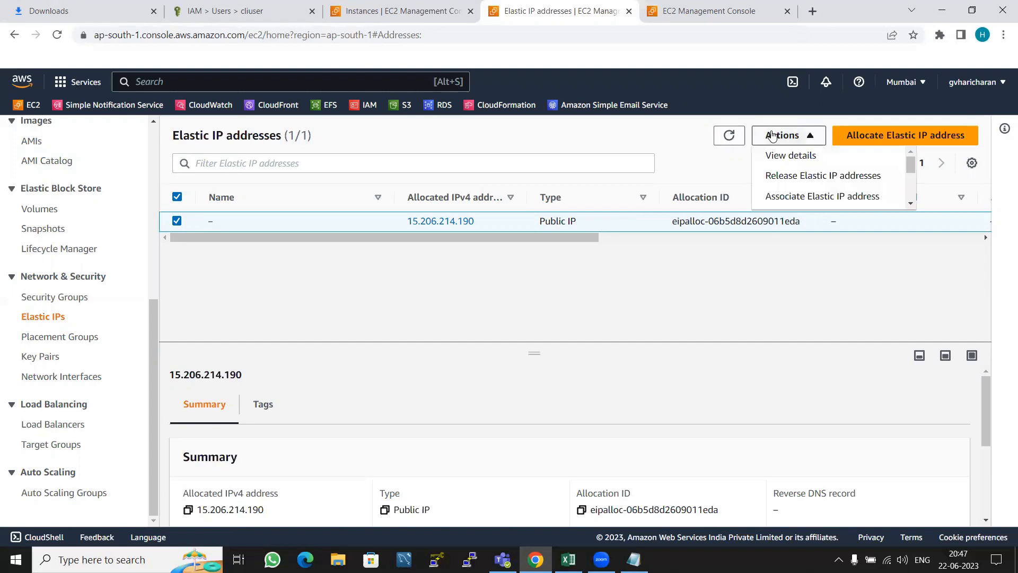
pyautogui.click(810, 195)
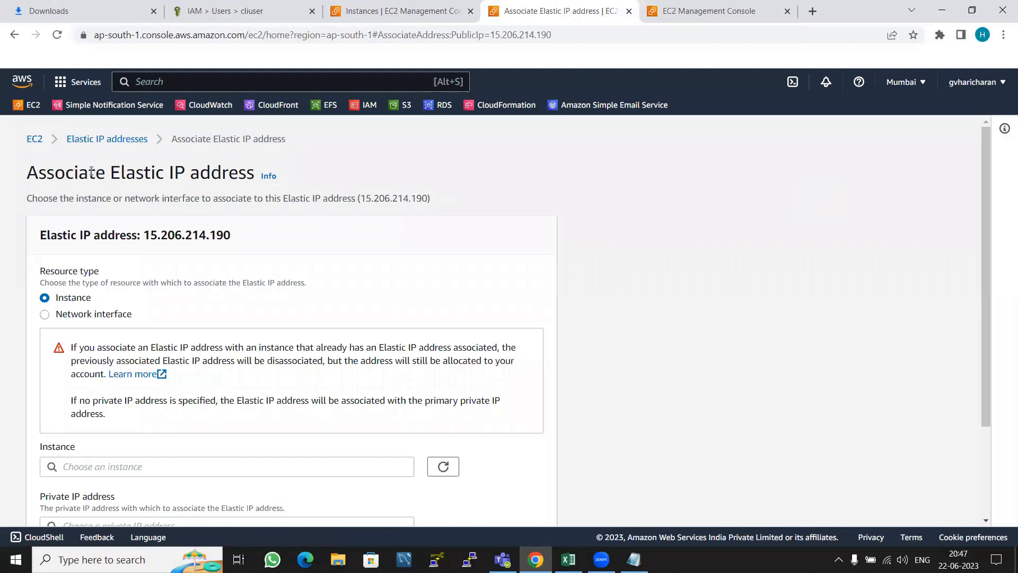
# Set the association's instance to LINUX-SERVER and its private IP address to 172.31.39.129, keeping Instance as the resource type.
pyautogui.moveTo(110, 171); pyautogui.dragTo(253, 172)
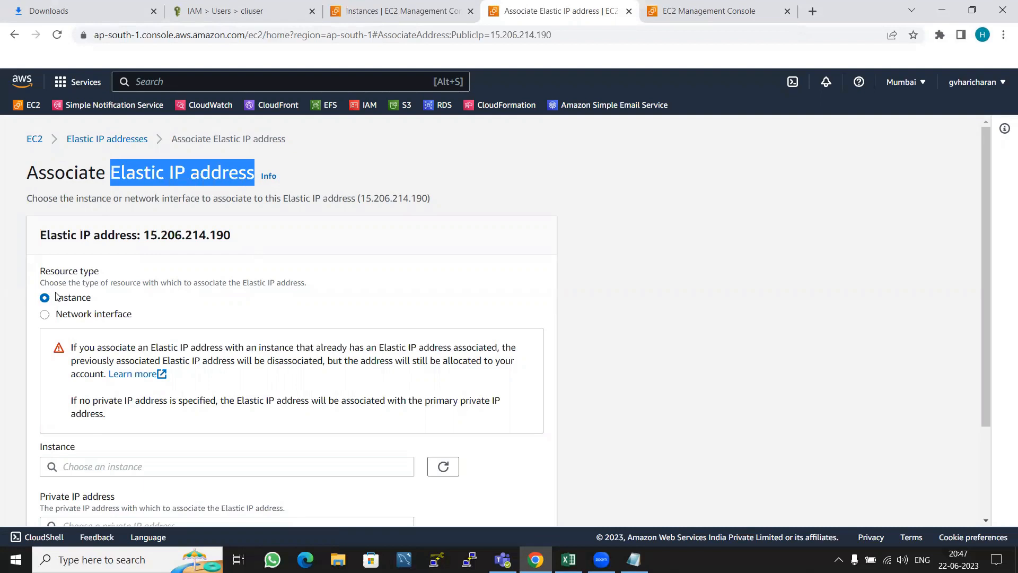
pyautogui.scroll(-3, 347, 319)
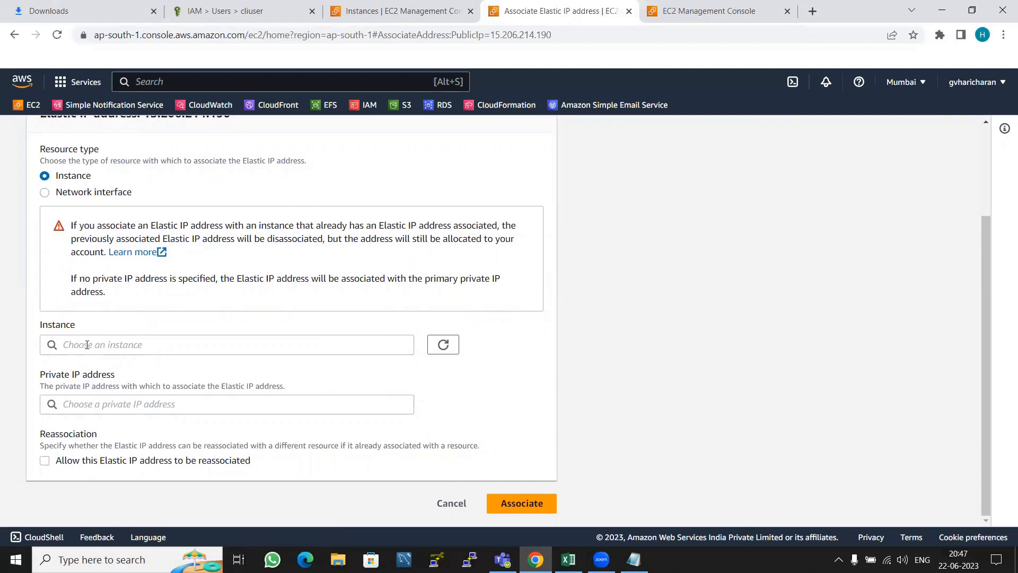
pyautogui.click(87, 345)
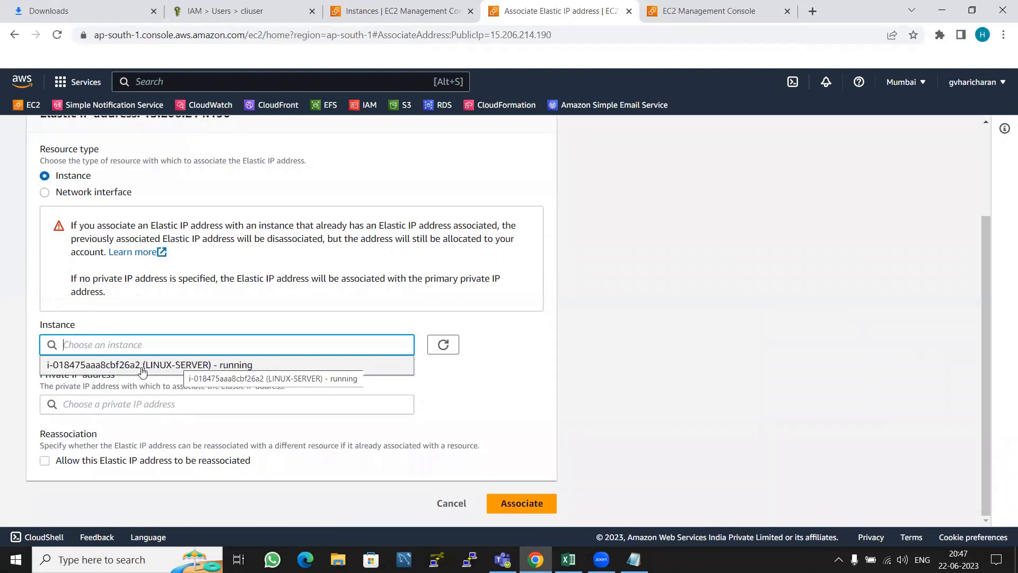
pyautogui.click(192, 366)
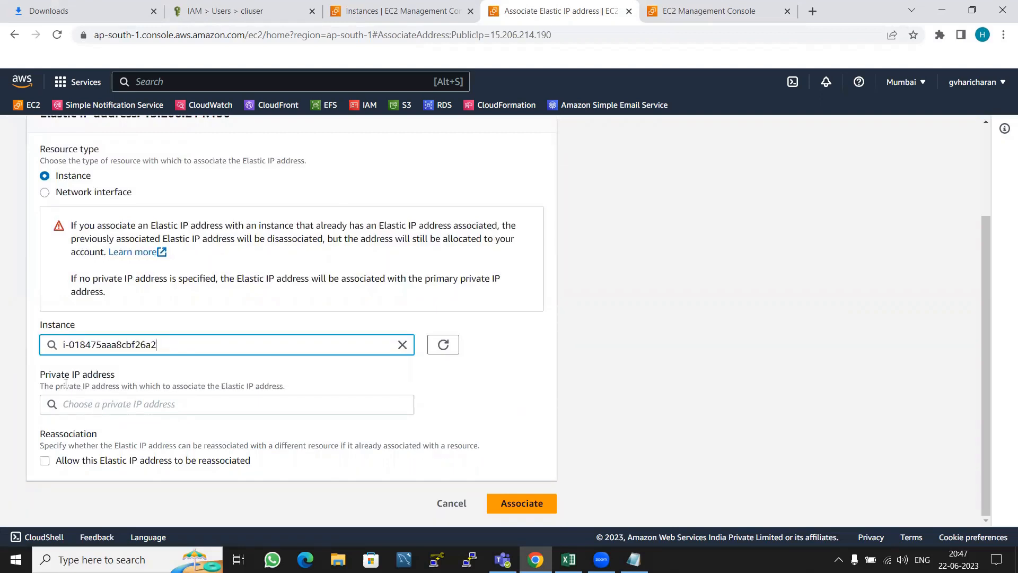
pyautogui.click(75, 403)
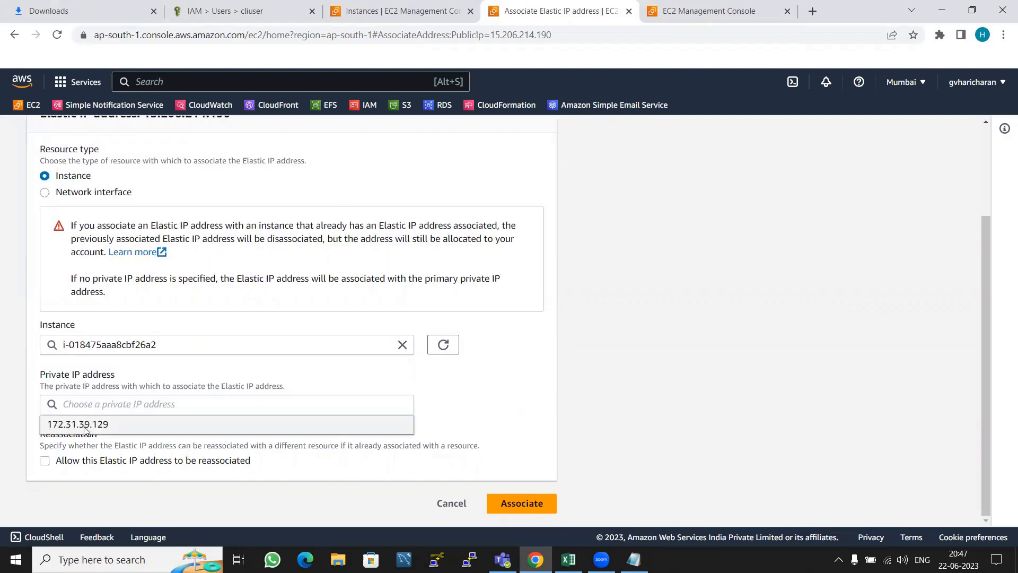
pyautogui.click(85, 427)
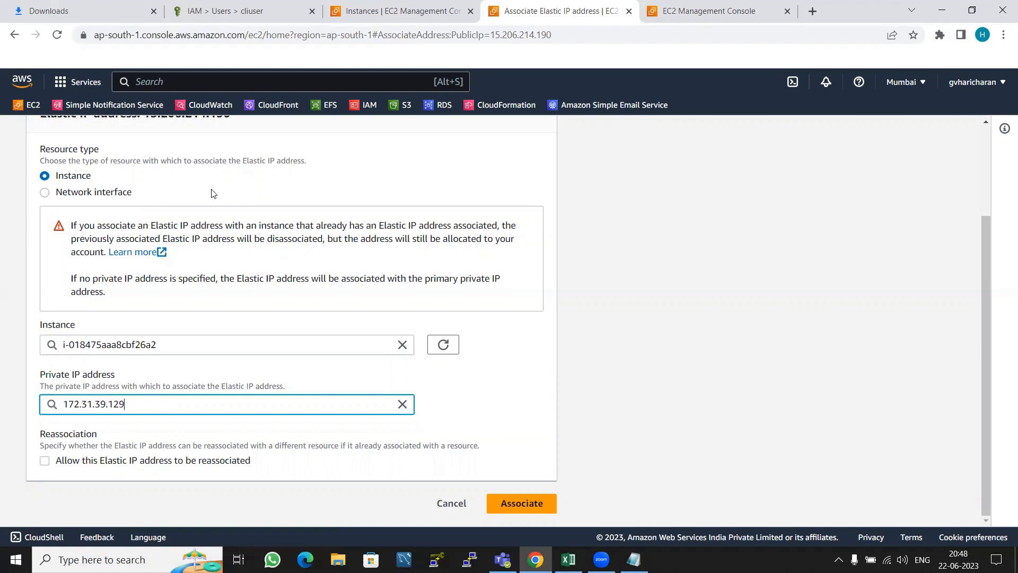
# Associate Elastic IP 15.206.214.190 with the chosen instance, leaving reassociation disallowed.
pyautogui.click(77, 463)
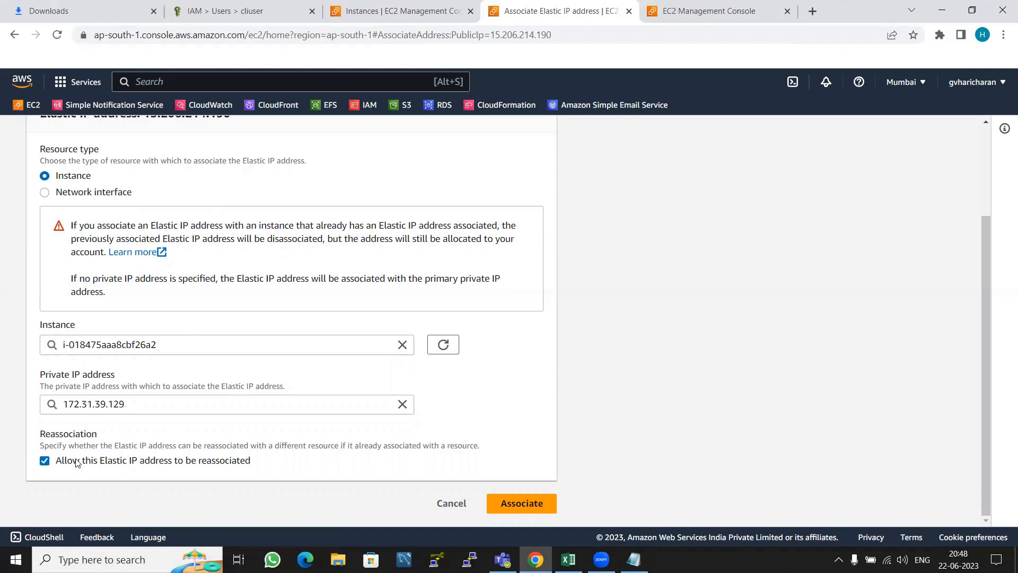
pyautogui.click(49, 464)
pyautogui.click(519, 505)
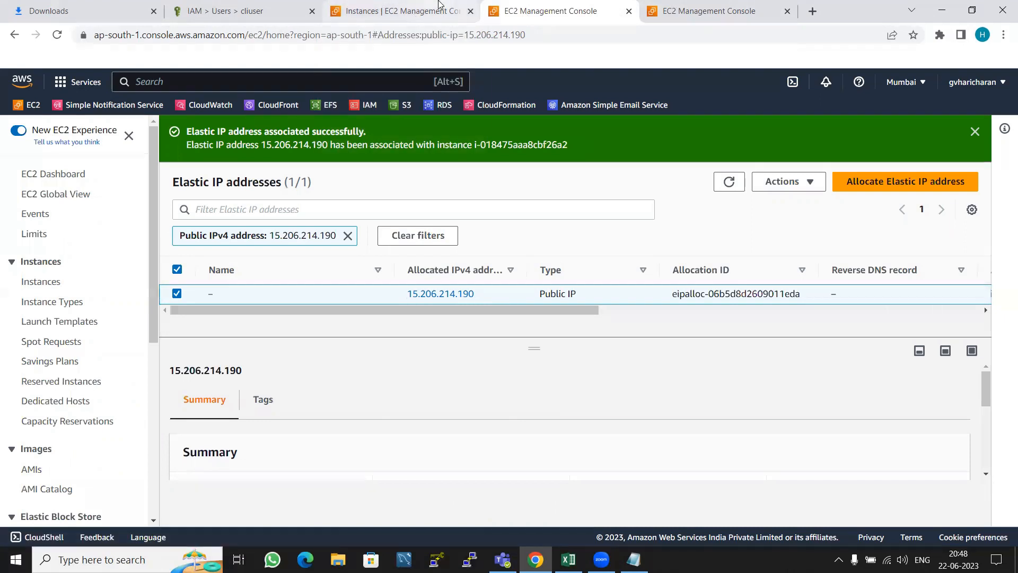
# Refresh the Instances list, select LINUX-SERVER, and compare its public IPv4 address with the addresses in the Notepad note.
pyautogui.moveTo(439, 4)
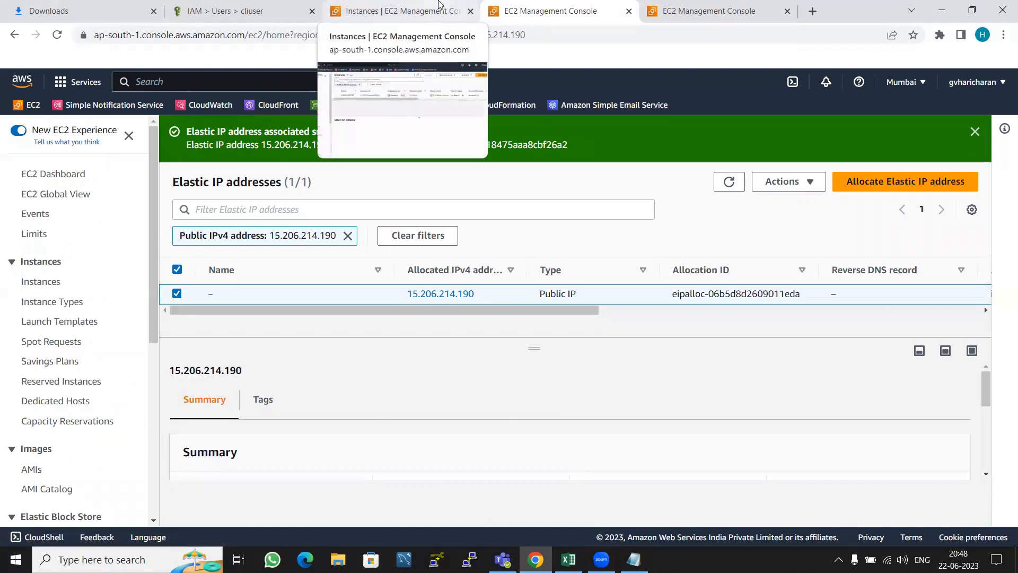
pyautogui.click(440, 5)
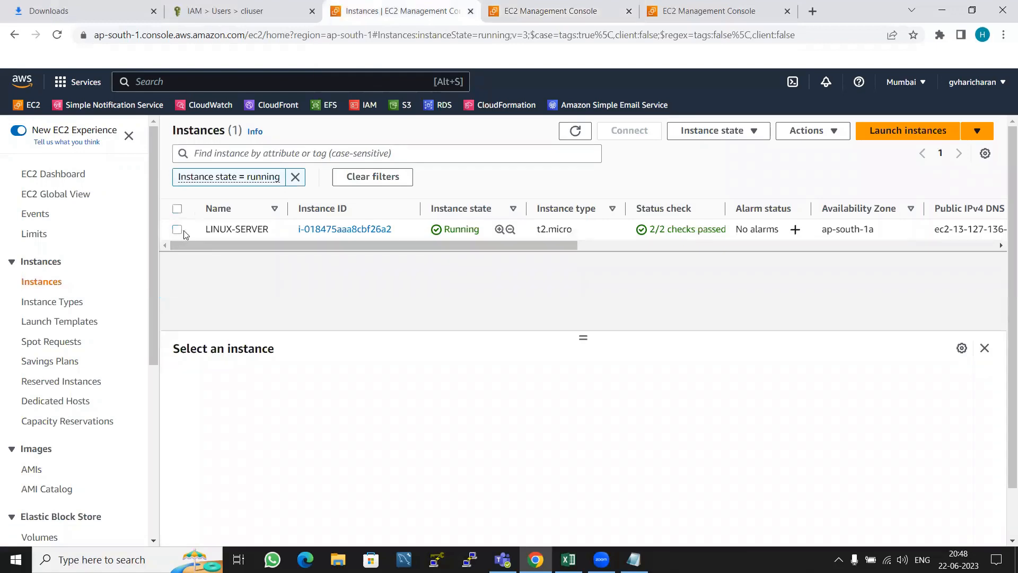
pyautogui.click(576, 130)
pyautogui.click(178, 231)
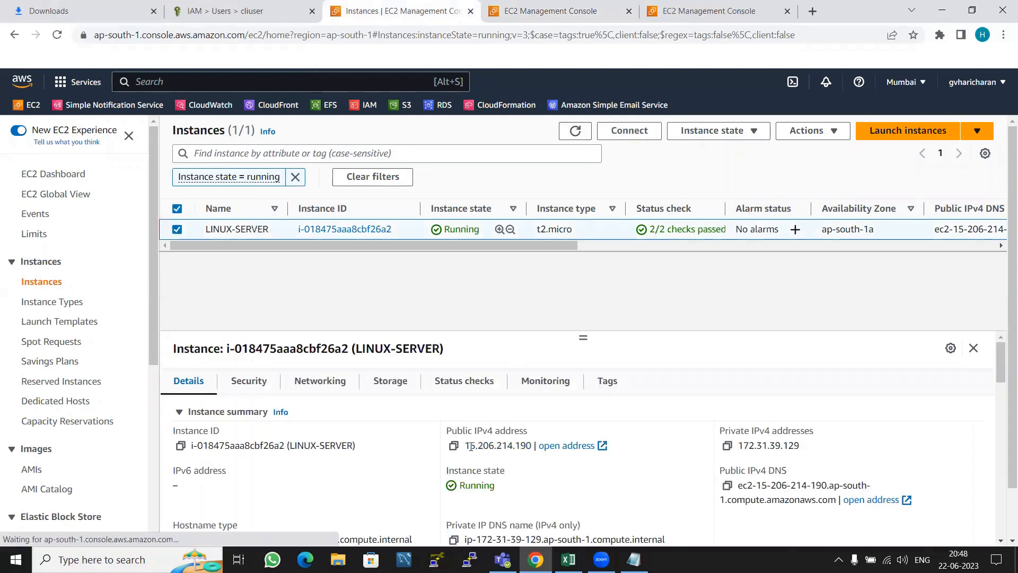
pyautogui.moveTo(465, 446); pyautogui.dragTo(532, 447)
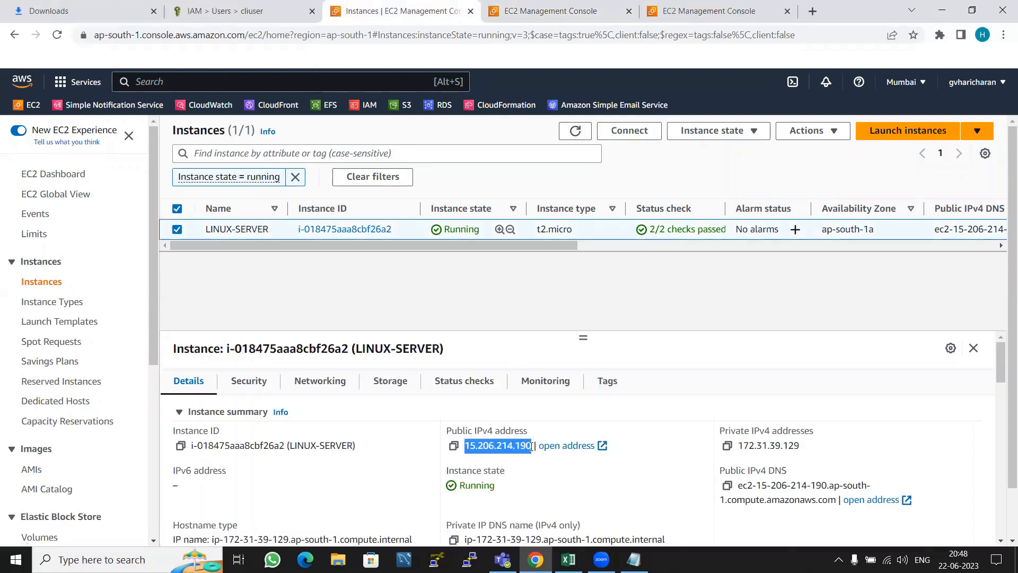
pyautogui.click(455, 448)
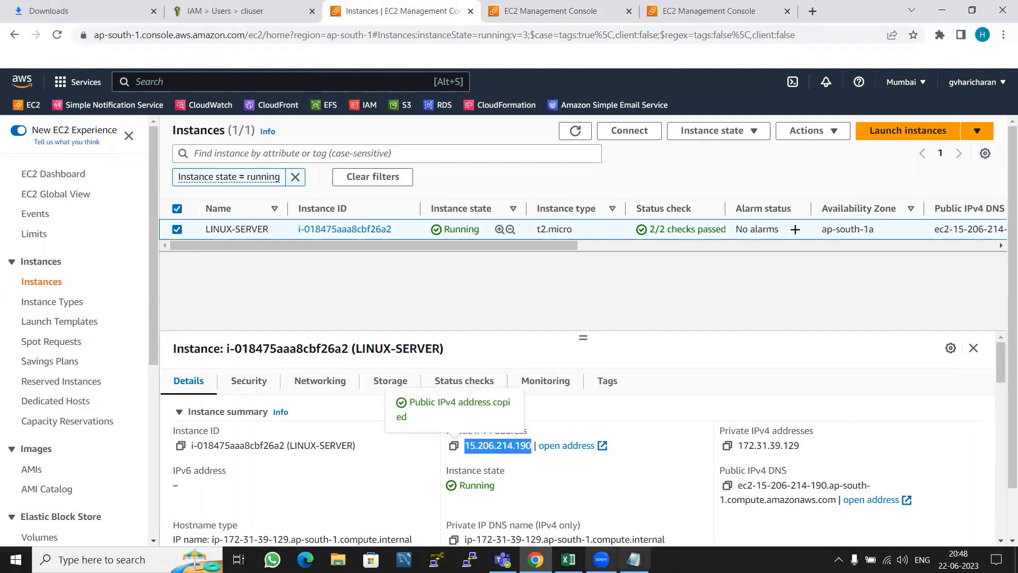
pyautogui.click(634, 559)
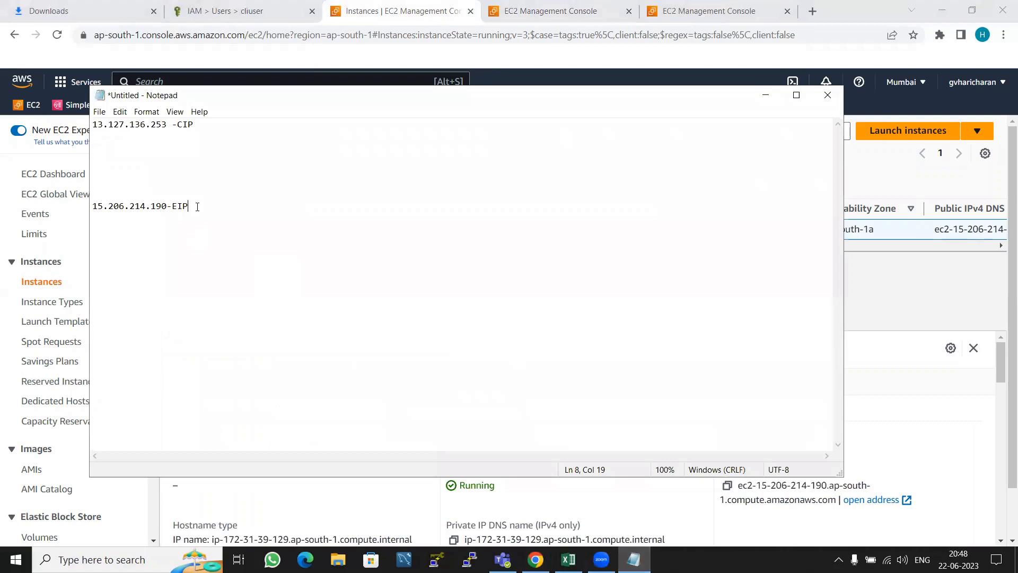
pyautogui.click(898, 280)
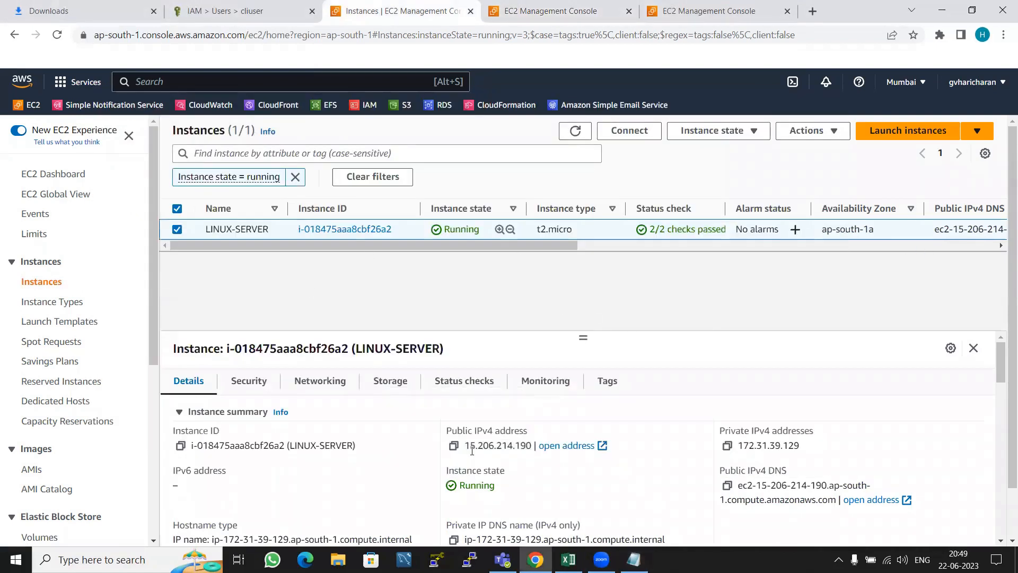
# Copy LINUX-SERVER's public IPv4 address and enter it as the host name in a new PuTTY session.
pyautogui.click(454, 447)
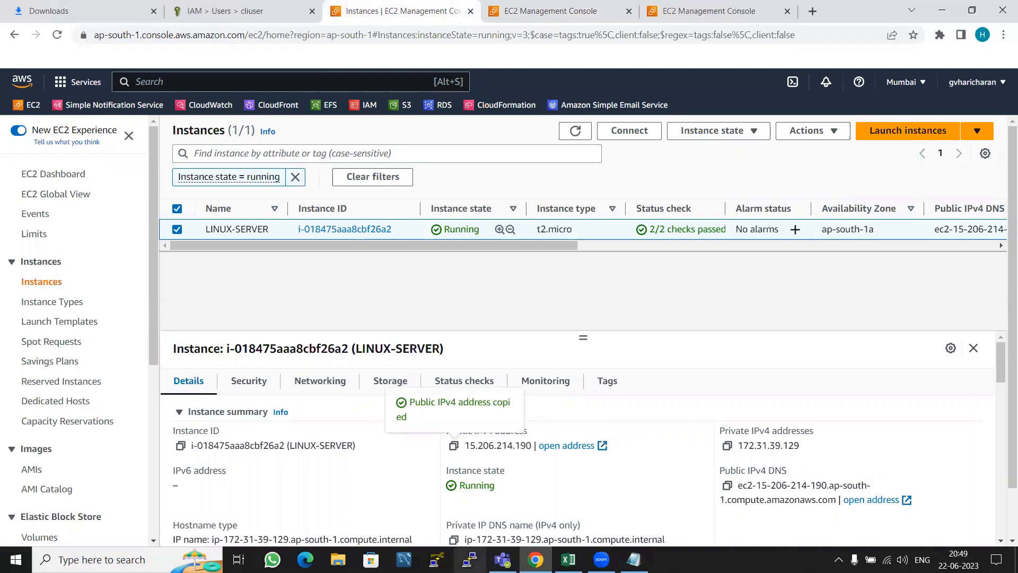
pyautogui.click(470, 560)
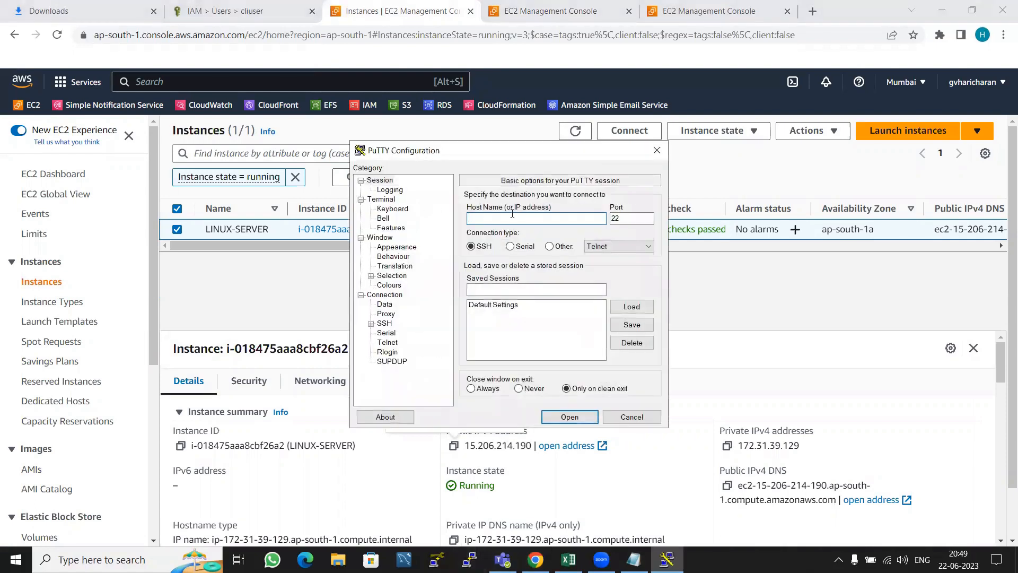
pyautogui.hotkey('ctrl', 'v')
# Set the SSH authentication private key file to 12pmbatchkeypair.ppk from the Downloads folder.
pyautogui.click(372, 324)
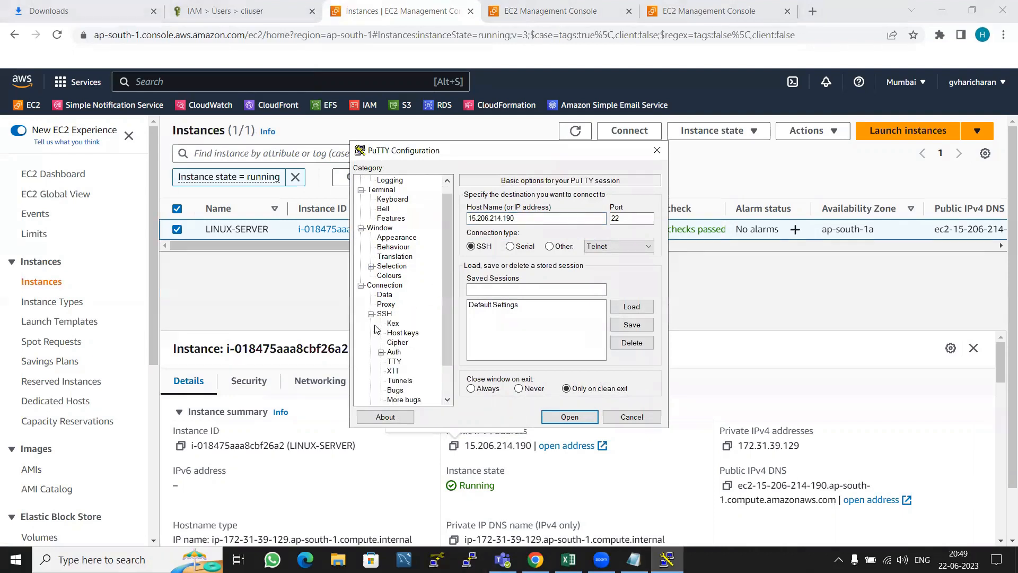
pyautogui.click(380, 353)
pyautogui.click(411, 362)
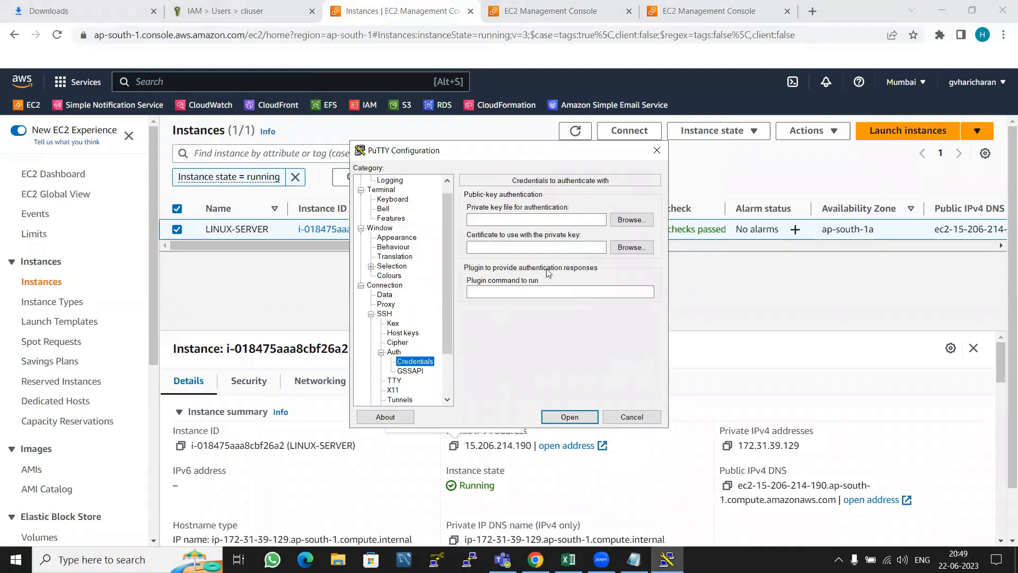
pyautogui.click(626, 220)
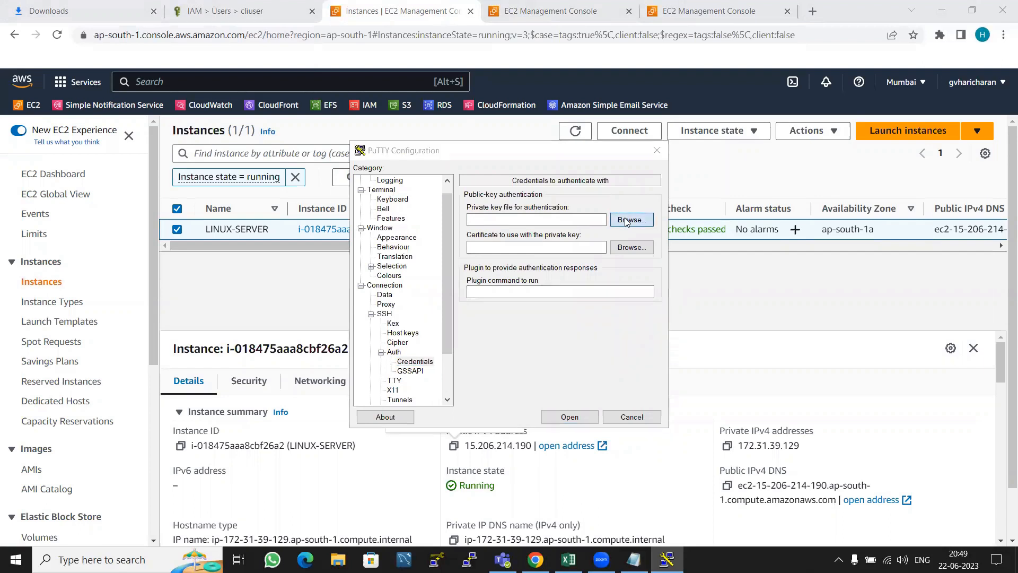
pyautogui.click(551, 275)
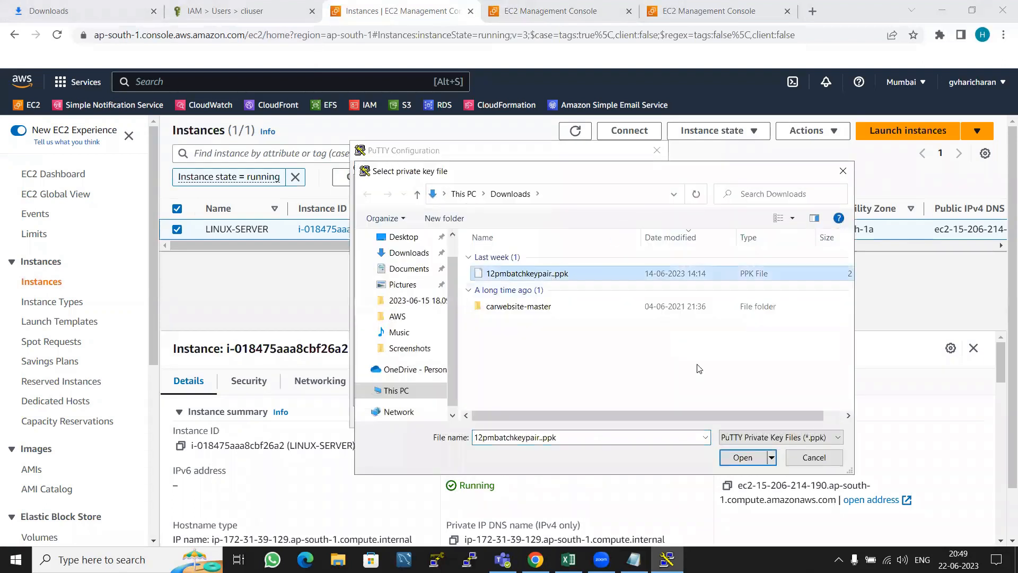
pyautogui.click(743, 457)
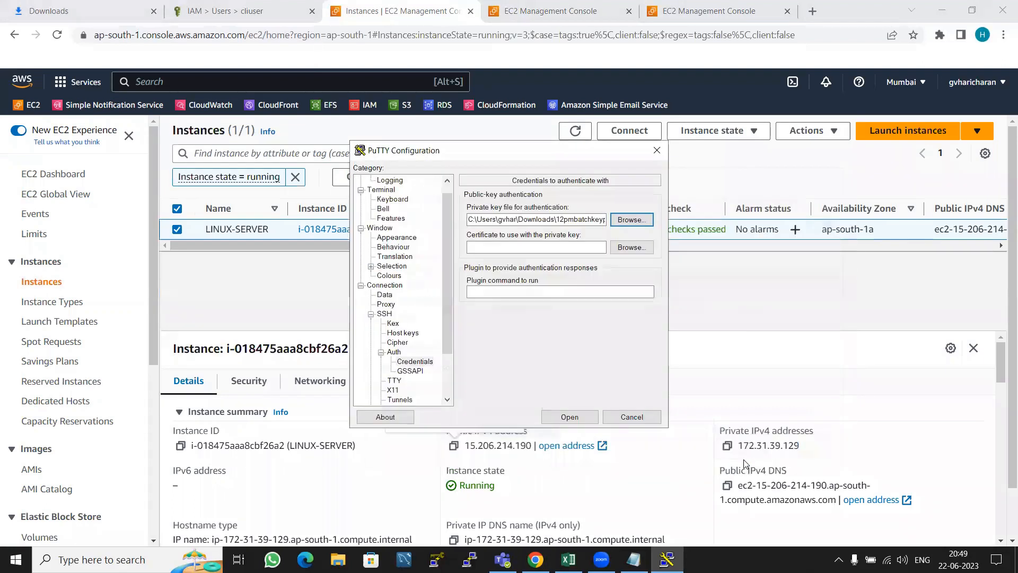
# Open the SSH connection to 15.206.214.190, accept the server's host key, and log in as ec2-user.
pyautogui.click(582, 421)
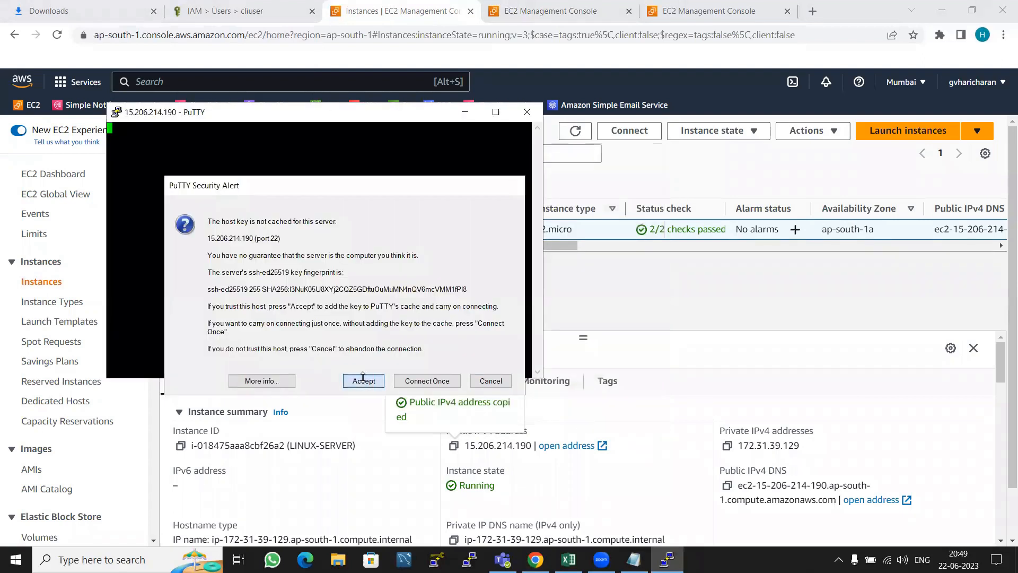
pyautogui.click(363, 380)
pyautogui.write('ec2-use')
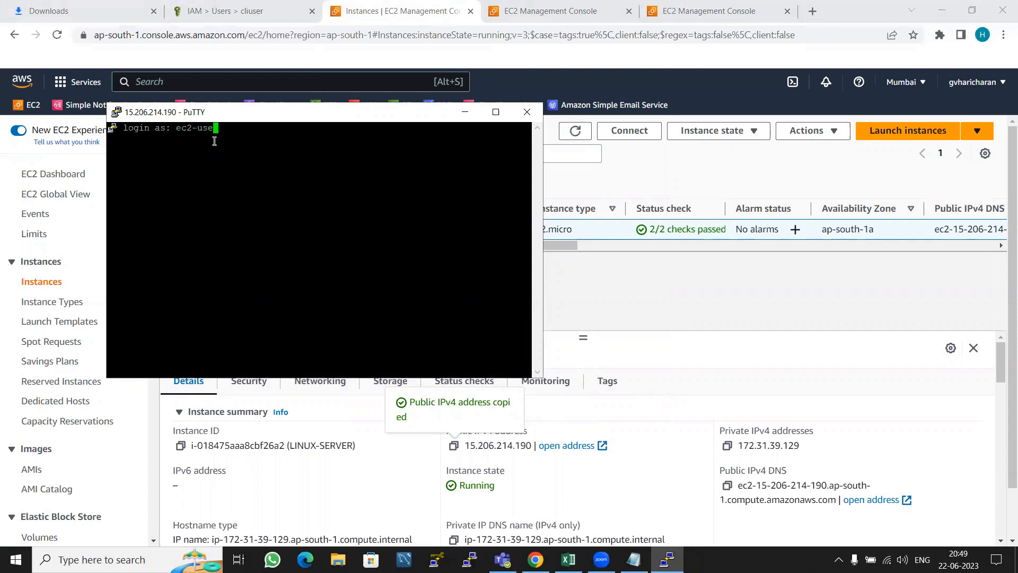
pyautogui.write('r')
pyautogui.press('Return')
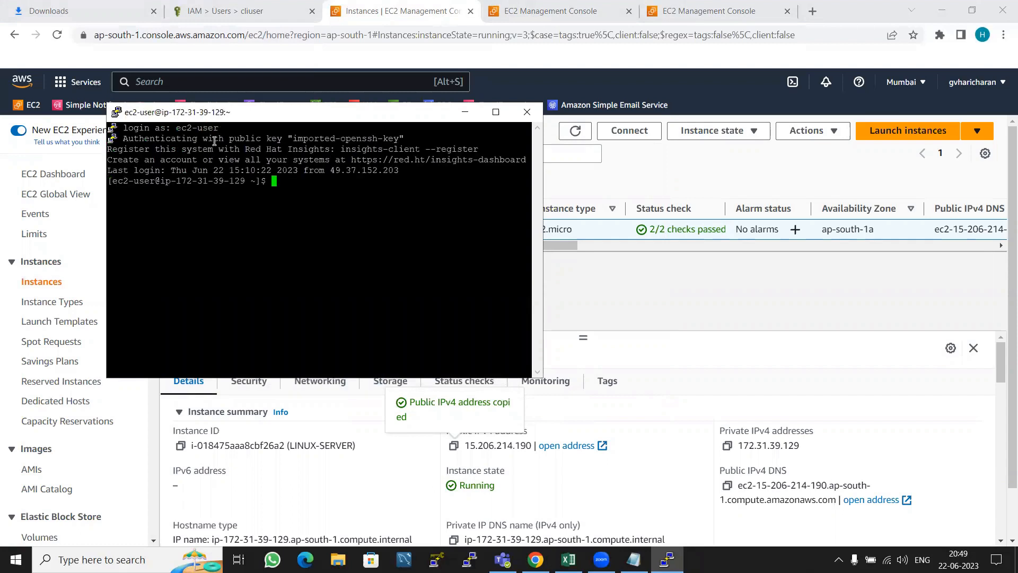
# Switch to the root user with sudo su, check the account with whoami, and close the PuTTY session.
pyautogui.write('sudo su')
pyautogui.press('Return')
pyautogui.write('whoami')
pyautogui.press('Return')
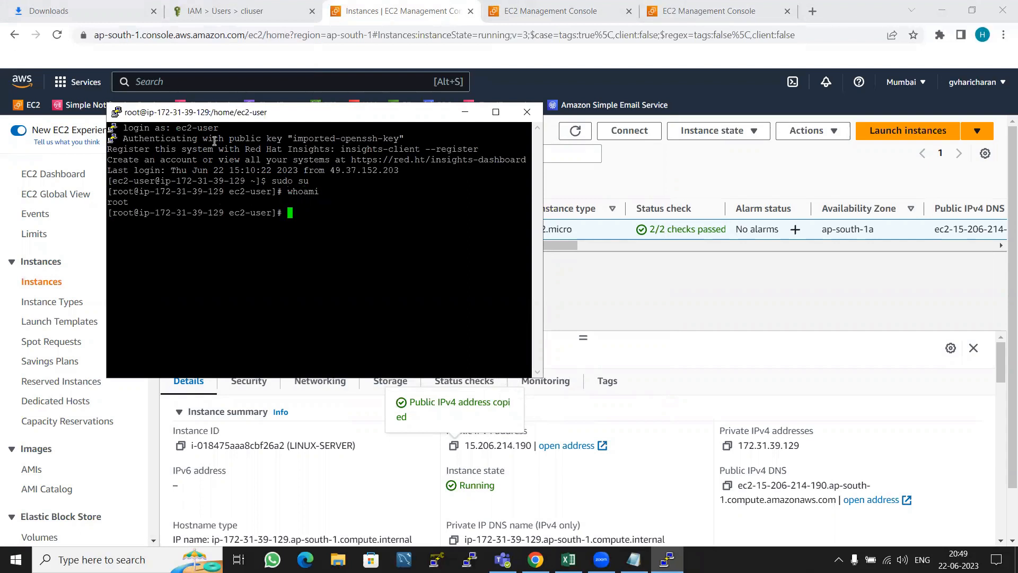
pyautogui.click(527, 112)
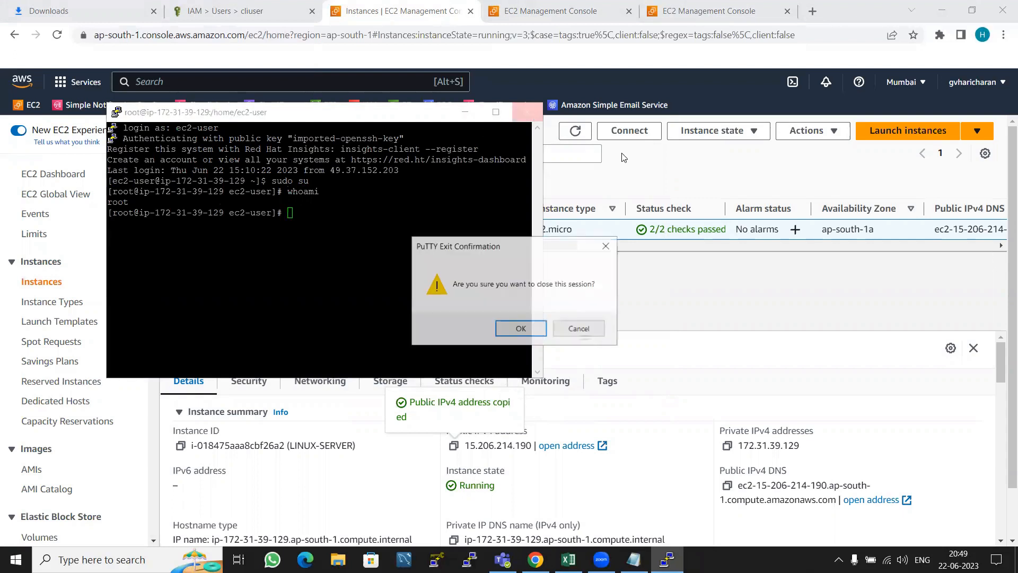
pyautogui.click(536, 328)
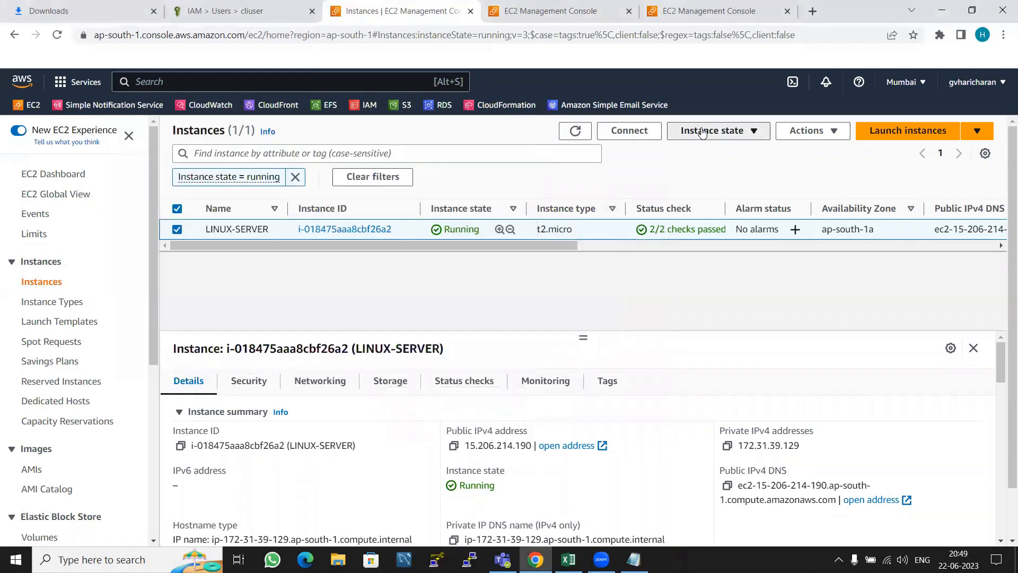
pyautogui.click(701, 133)
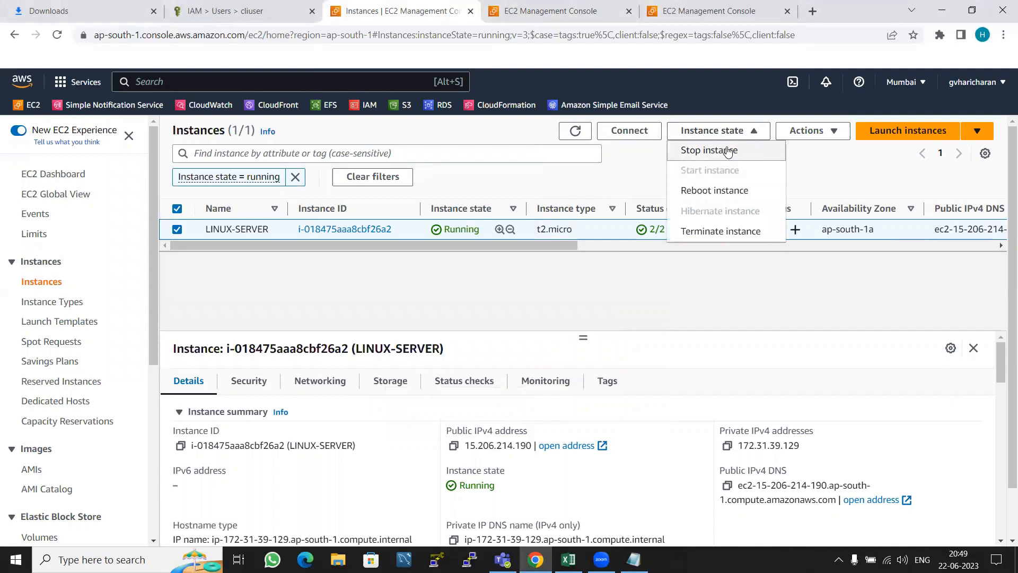
pyautogui.click(728, 152)
pyautogui.click(688, 388)
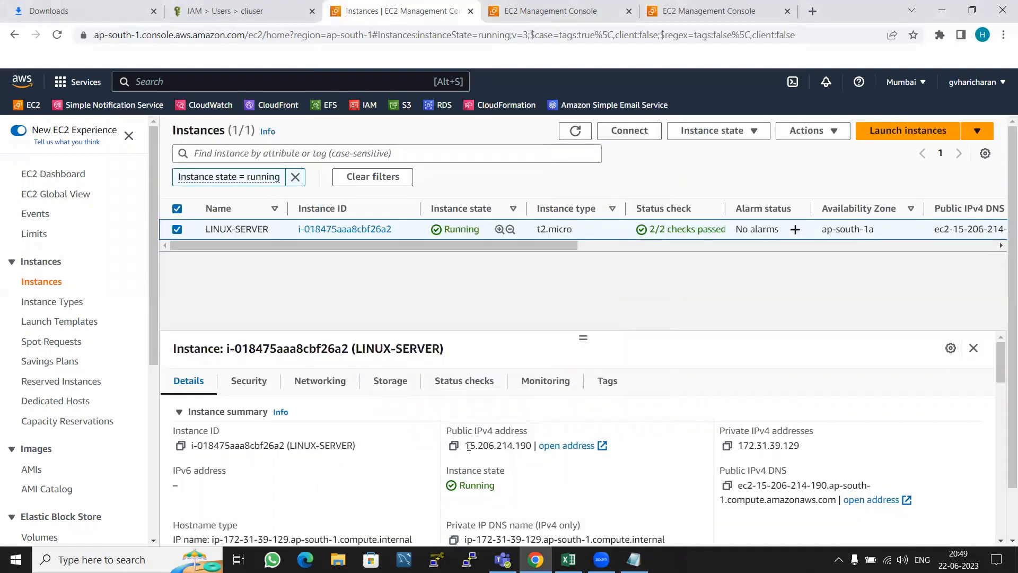
# Highlight LINUX-SERVER's public IPv4 address in its details, and stop the instance.
pyautogui.moveTo(466, 446); pyautogui.dragTo(532, 445)
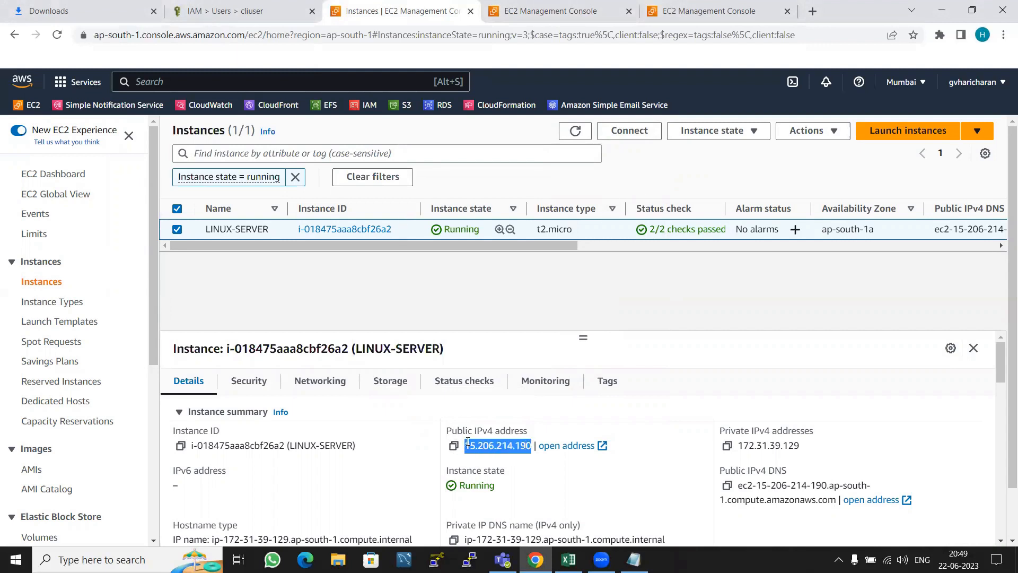
pyautogui.moveTo(447, 431); pyautogui.dragTo(528, 431)
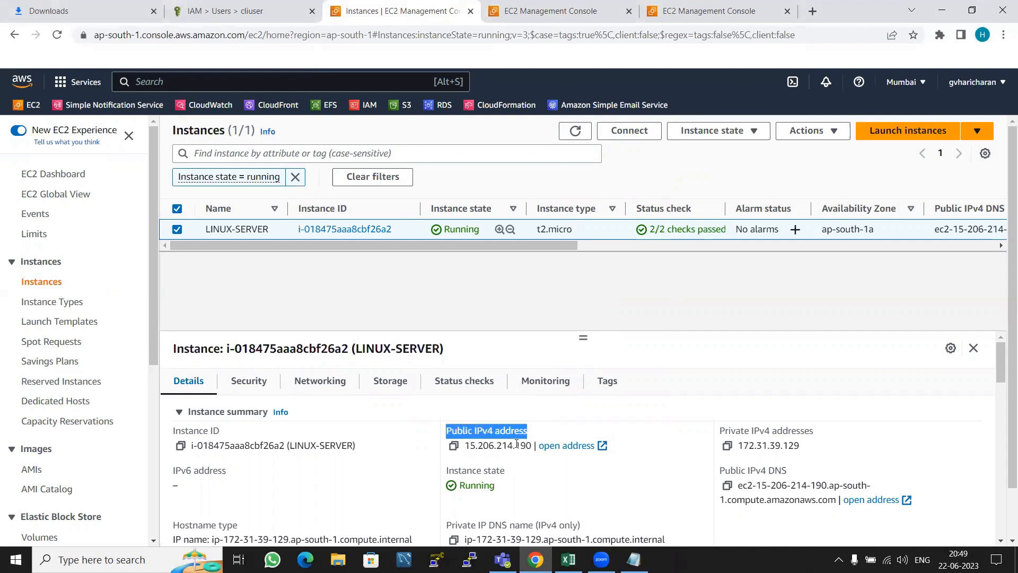
pyautogui.click(697, 132)
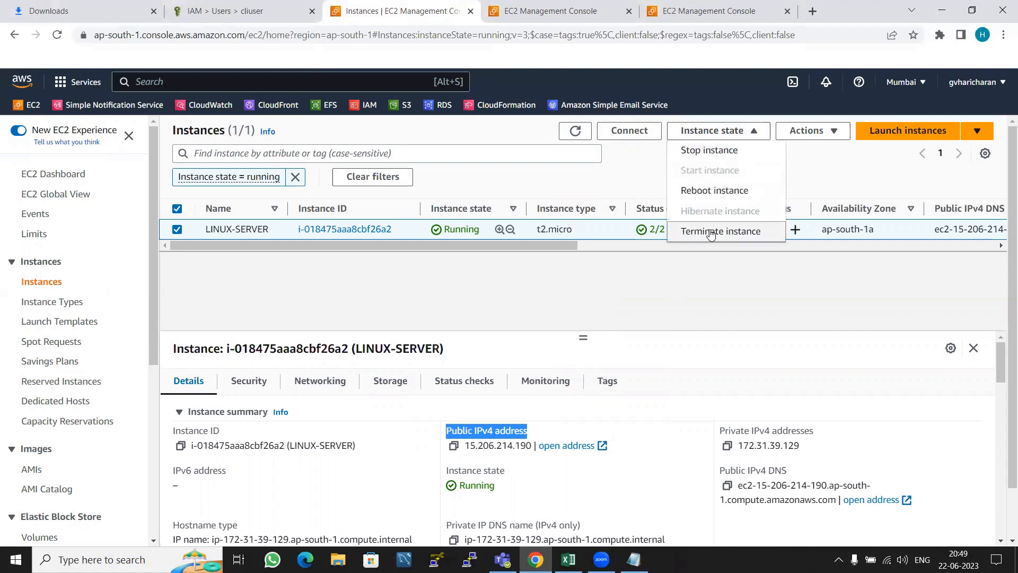
pyautogui.click(730, 153)
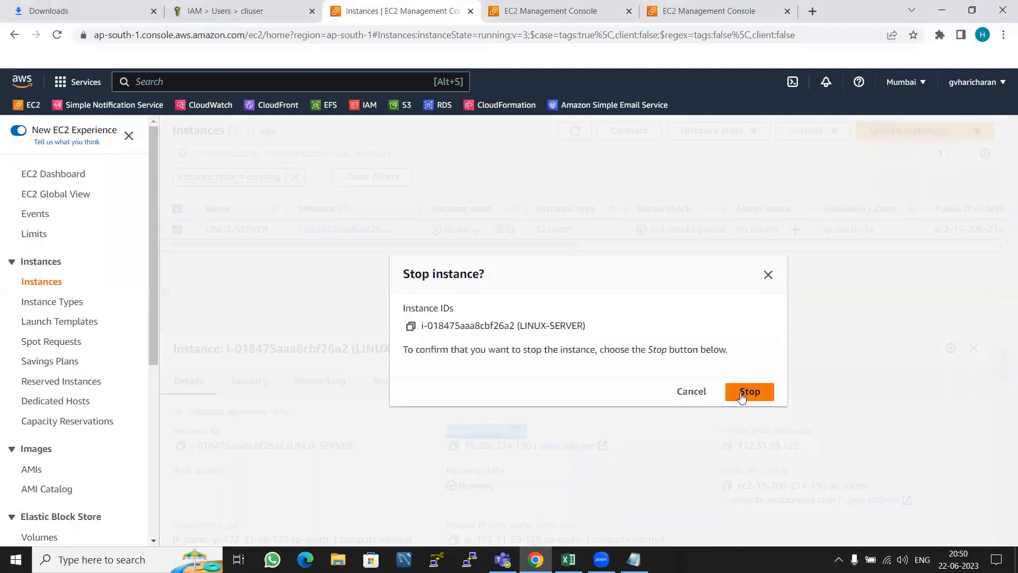
pyautogui.click(749, 392)
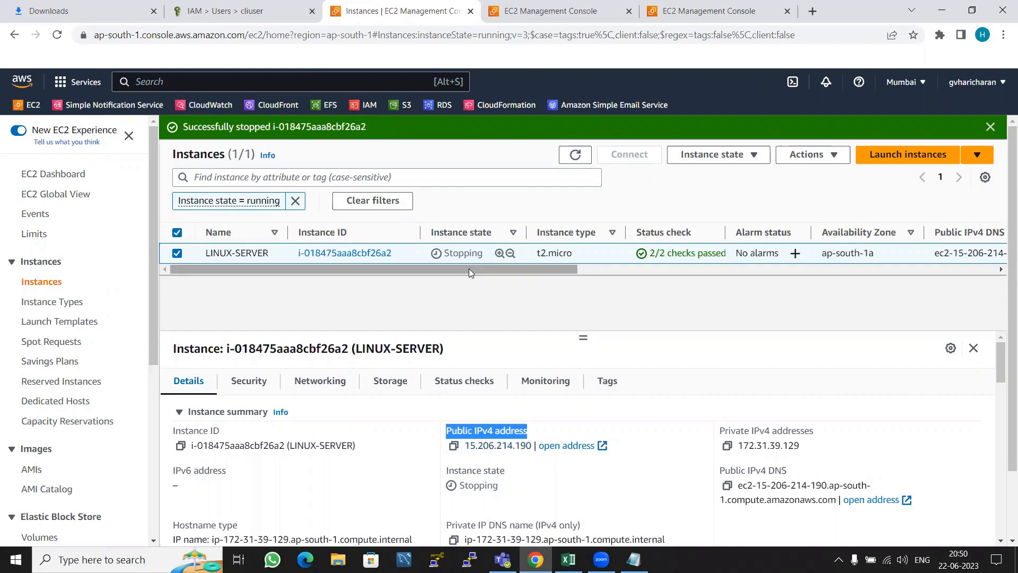
# Refresh the Instances list and remove the filter that limits it to running instances.
pyautogui.click(575, 154)
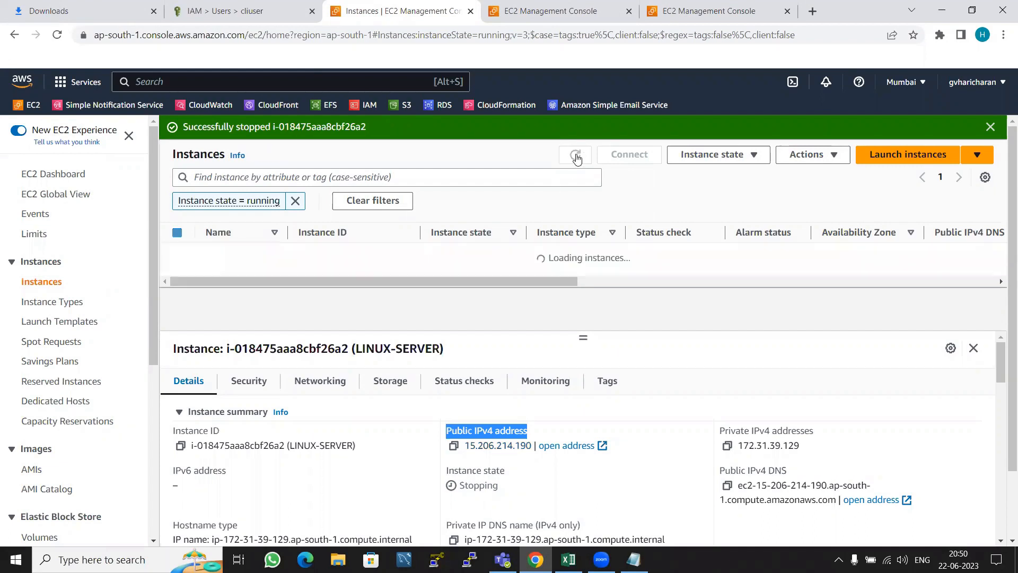
pyautogui.click(576, 156)
pyautogui.doubleClick(576, 157)
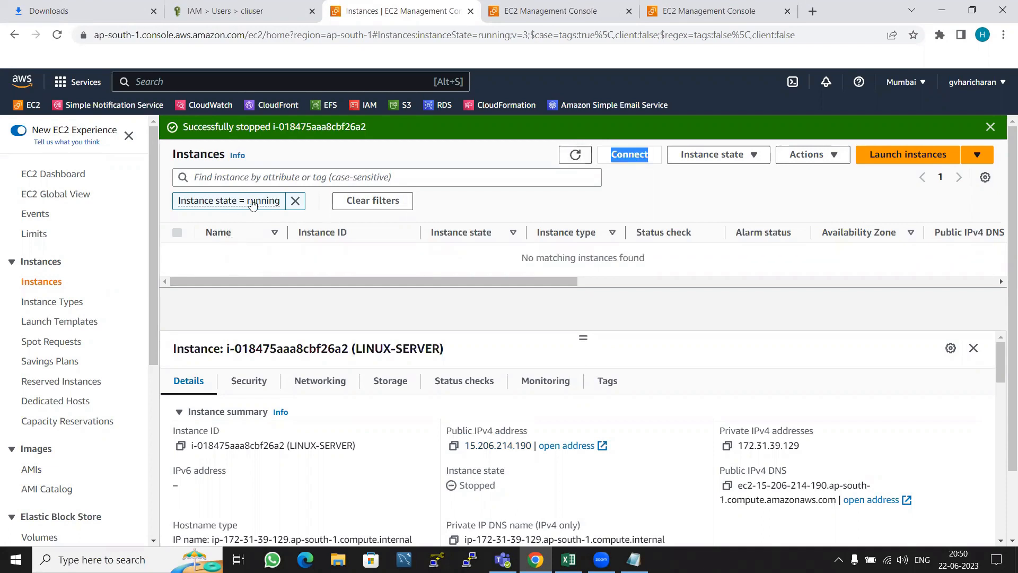
pyautogui.click(296, 200)
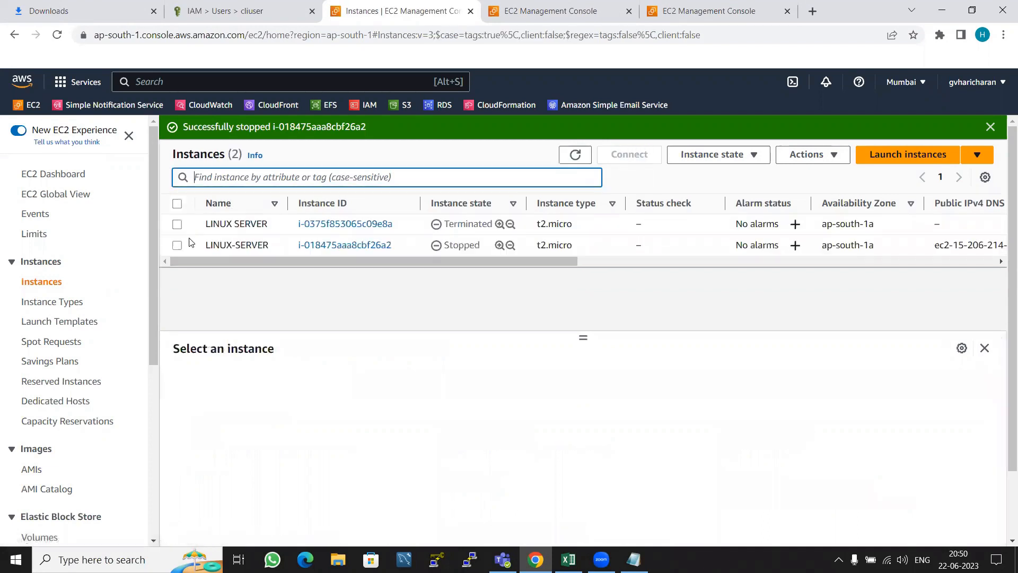
# Select the stopped LINUX-SERVER instance and start it.
pyautogui.click(179, 247)
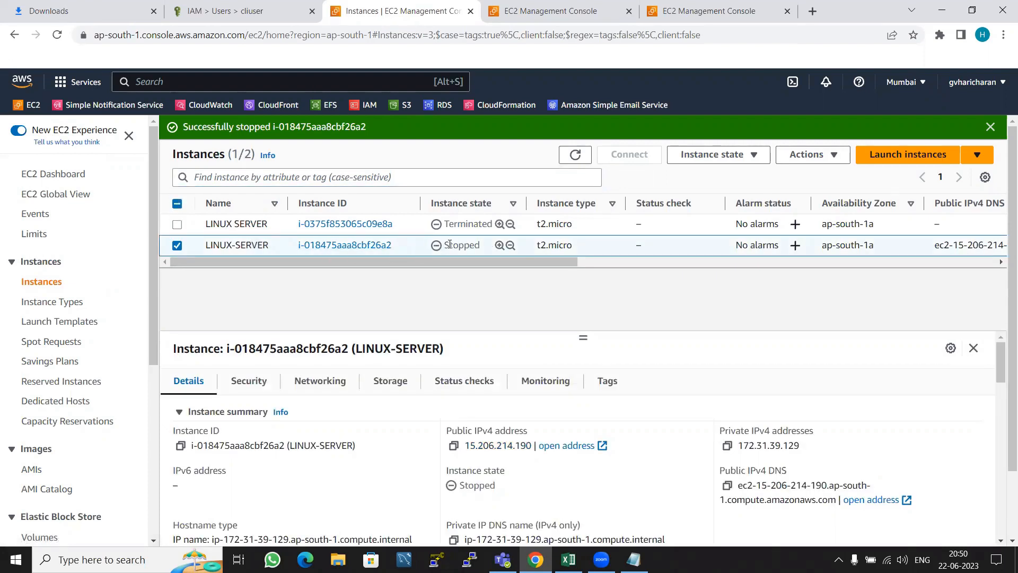
pyautogui.click(721, 155)
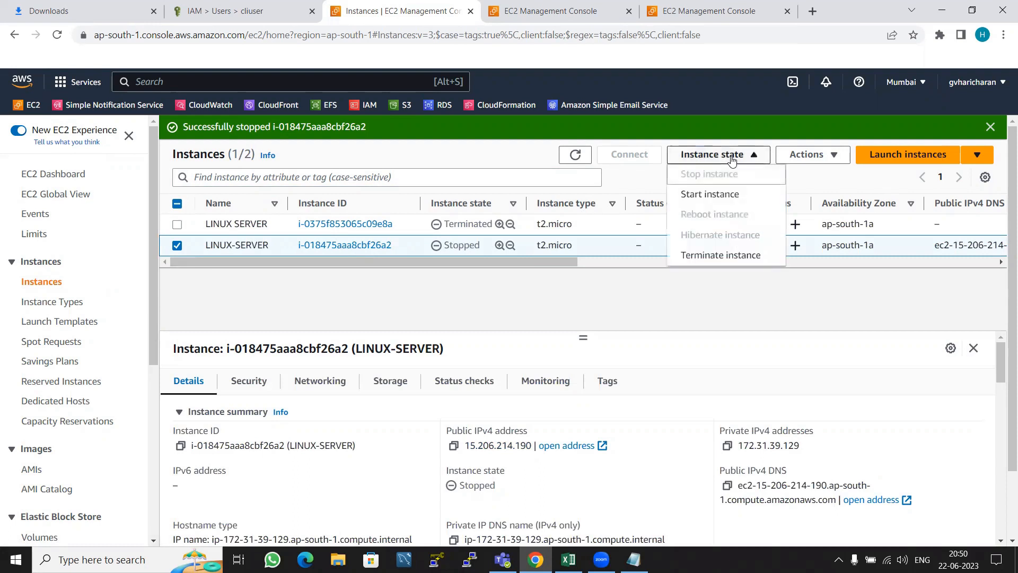
pyautogui.click(727, 195)
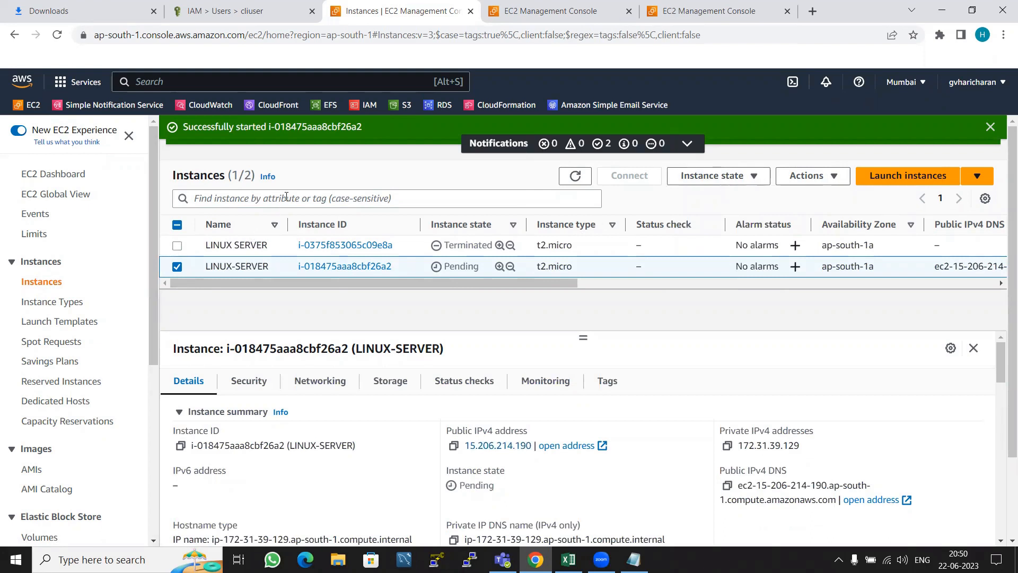
# Refresh the Instances list repeatedly while reselecting LINUX-SERVER to check its startup state.
pyautogui.click(575, 176)
pyautogui.click(177, 267)
pyautogui.click(575, 176)
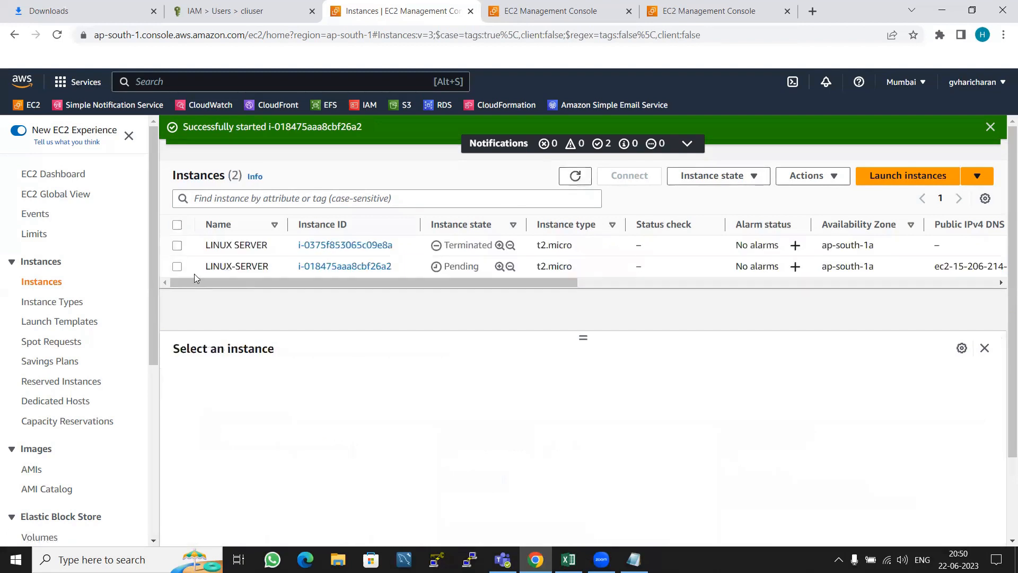
pyautogui.click(177, 267)
pyautogui.click(576, 177)
pyautogui.click(576, 177)
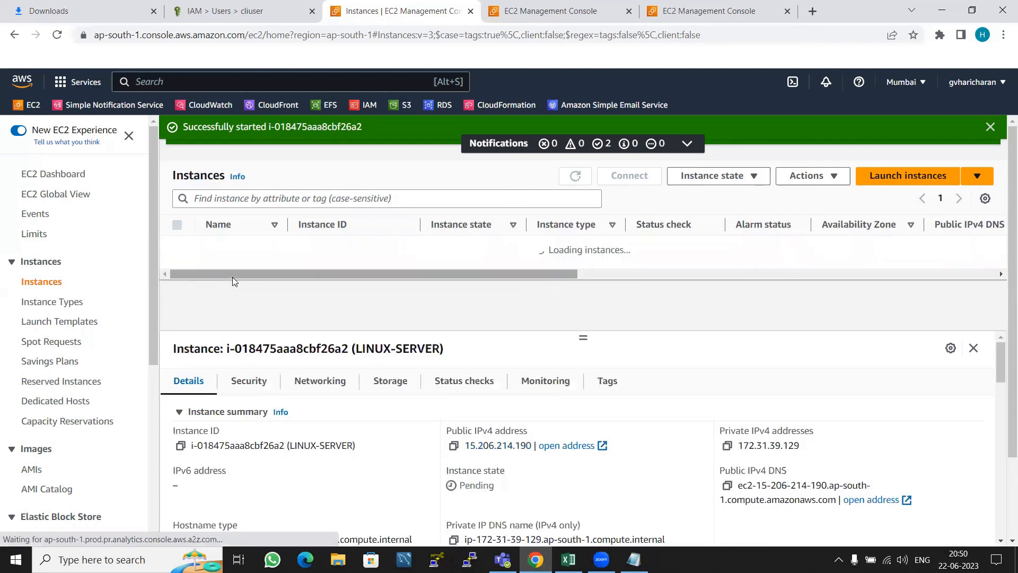
pyautogui.click(177, 267)
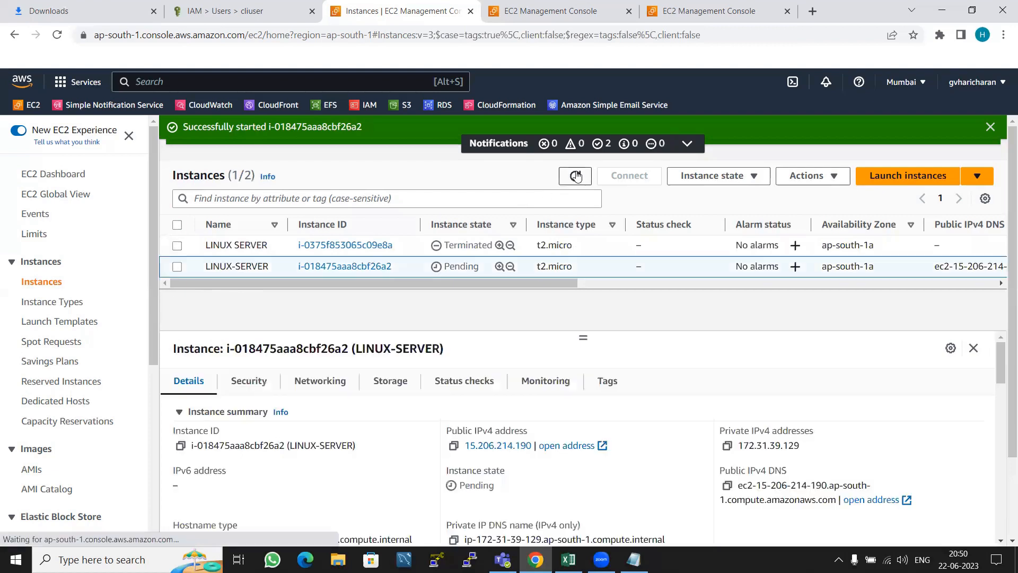
pyautogui.click(576, 175)
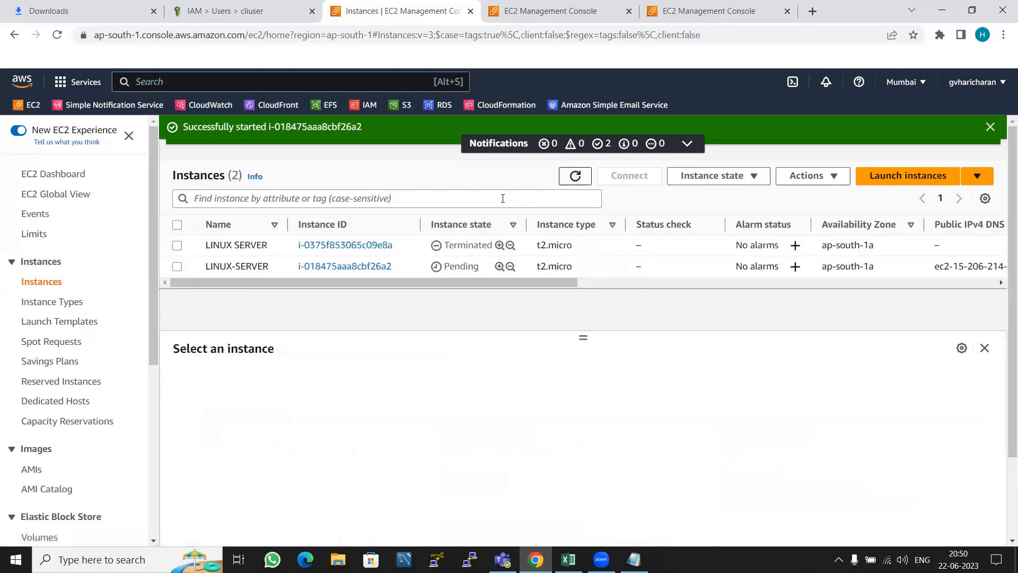
# Select LINUX-SERVER and check its instance state in the details and, after a refresh, in the list.
pyautogui.click(177, 266)
pyautogui.moveTo(339, 285); pyautogui.dragTo(303, 285)
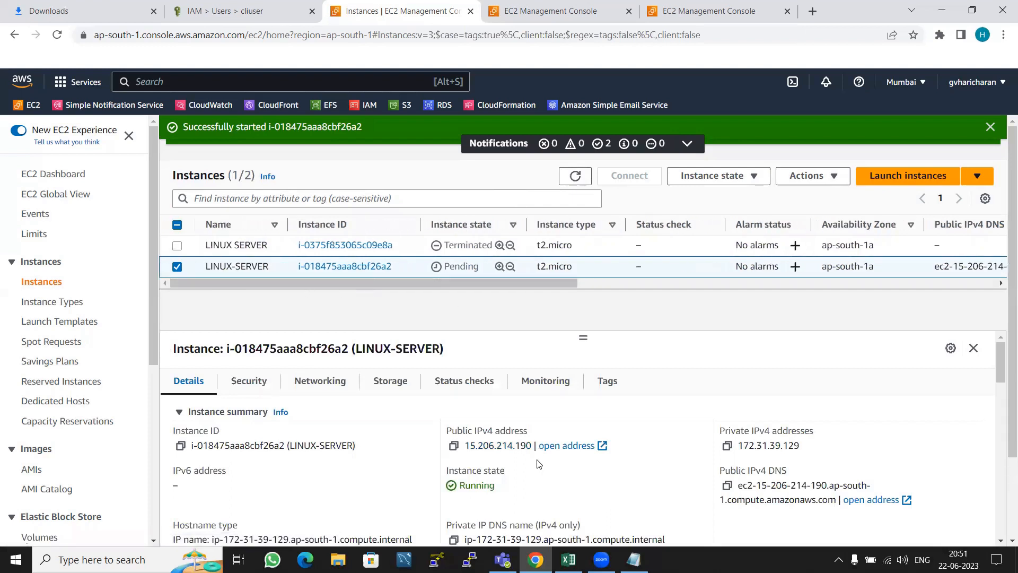
pyautogui.moveTo(499, 481); pyautogui.dragTo(445, 484)
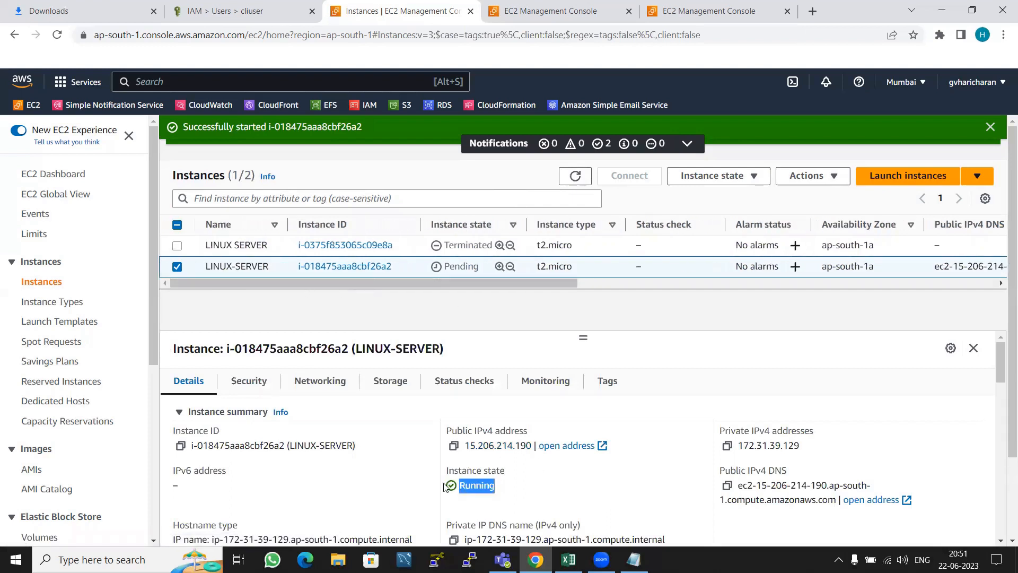
pyautogui.click(568, 181)
pyautogui.moveTo(445, 270); pyautogui.dragTo(483, 270)
pyautogui.click(237, 269)
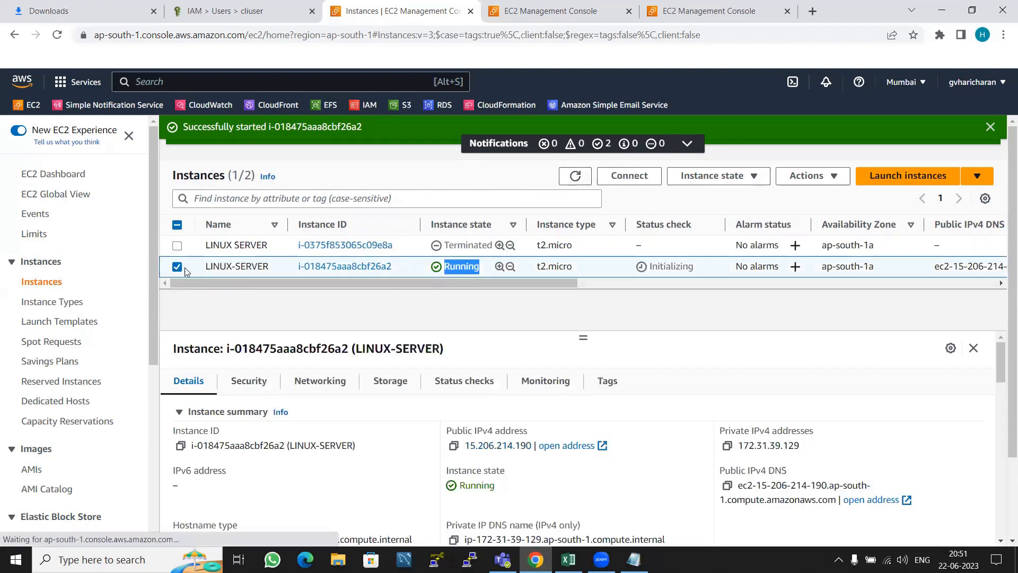
# Copy LINUX-SERVER's public IPv4 address and paste it below the EIP line in the Notepad notes.
pyautogui.click(453, 447)
pyautogui.hotkey('alt', 'Tab')
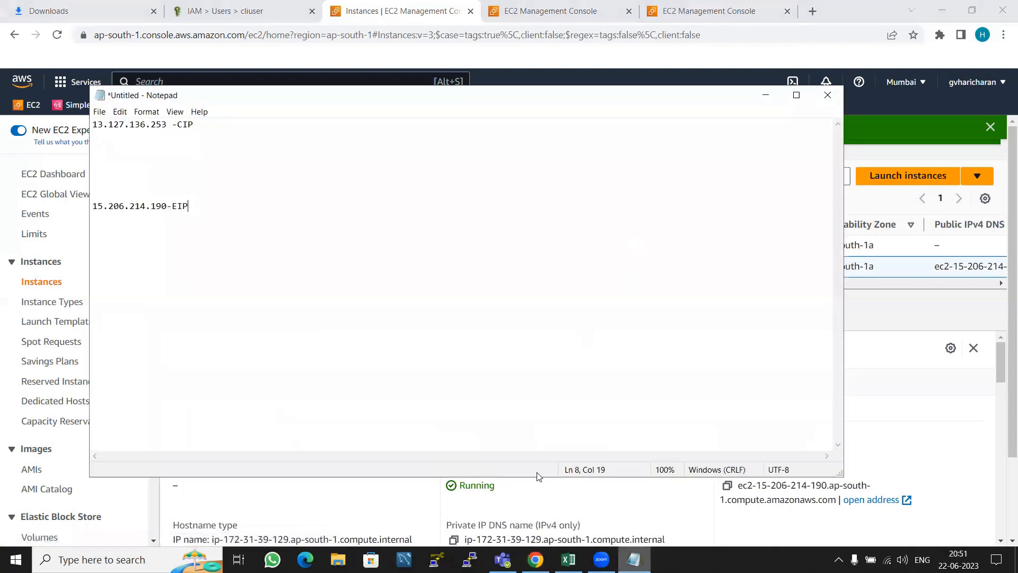
pyautogui.press('Return')
pyautogui.hotkey('ctrl', 'v')
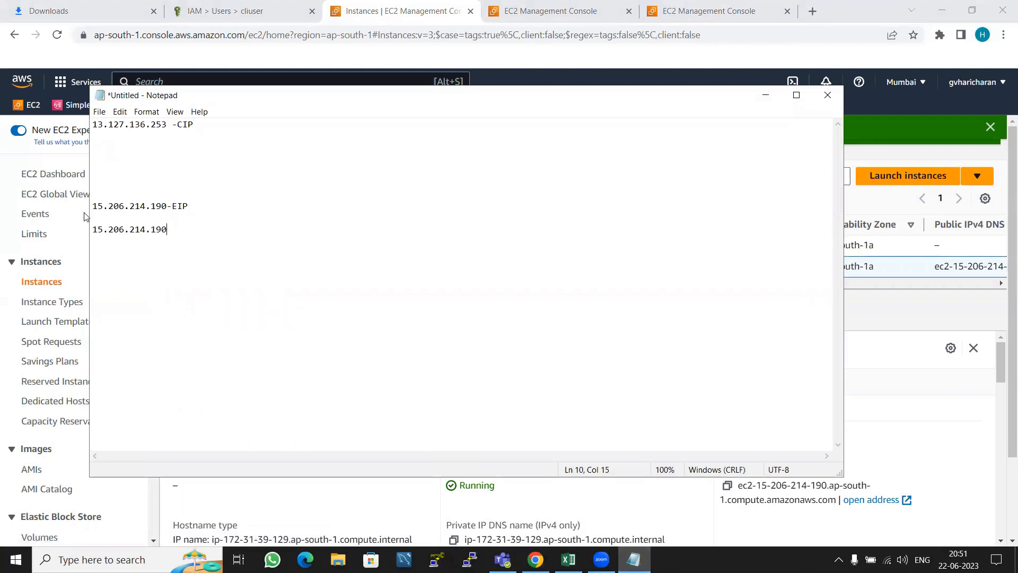
# Compare the noted EIP address with the newly pasted address in Notepad by highlighting each one.
pyautogui.moveTo(180, 240); pyautogui.dragTo(93, 208)
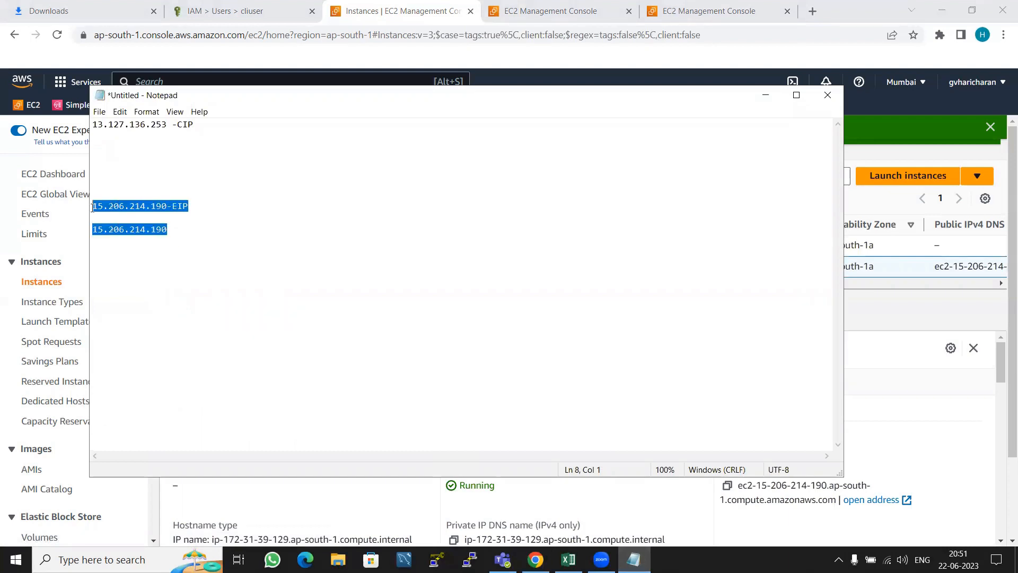
pyautogui.click(175, 230)
pyautogui.moveTo(167, 202); pyautogui.dragTo(95, 203)
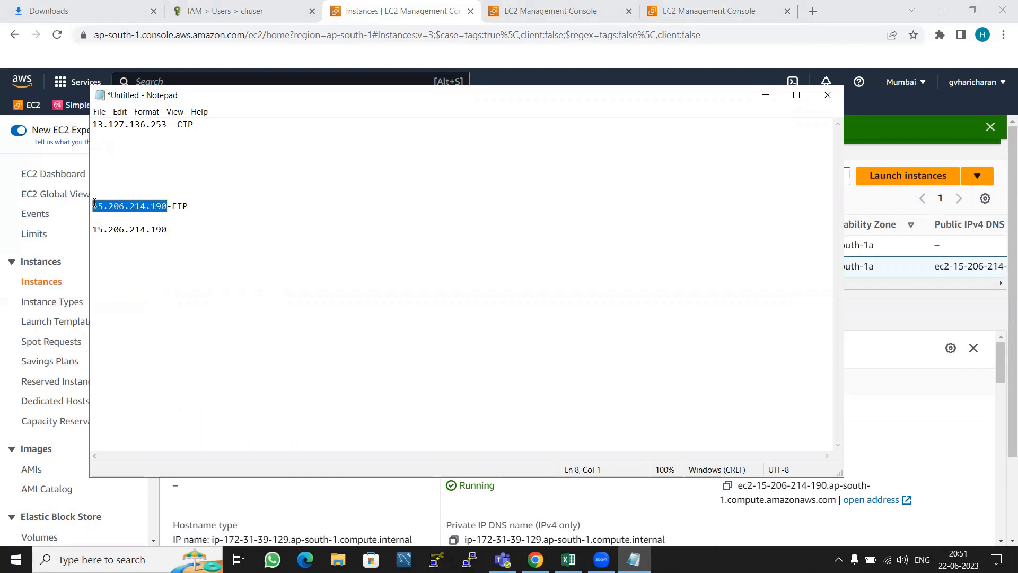
pyautogui.moveTo(203, 238); pyautogui.dragTo(119, 230)
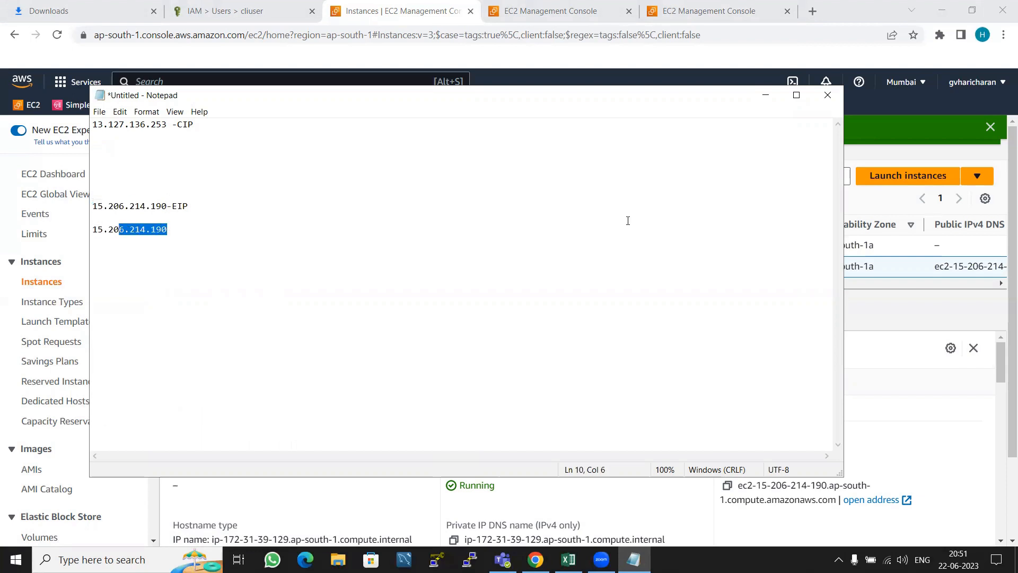
# Return to the EC2 console, highlight LINUX-SERVER's public IPv4 address, and view the available instance state actions.
pyautogui.click(900, 343)
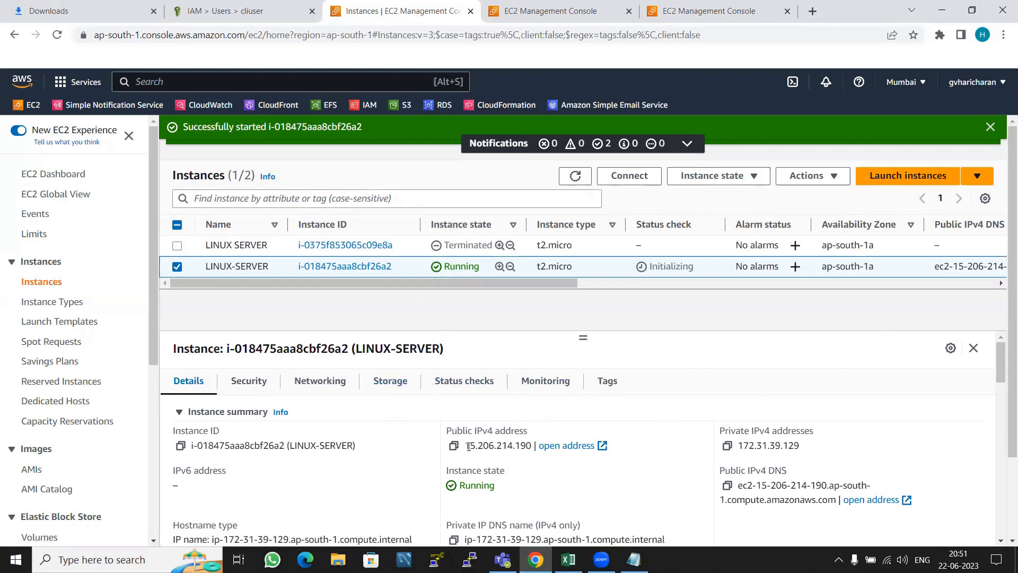
pyautogui.moveTo(467, 446); pyautogui.dragTo(532, 446)
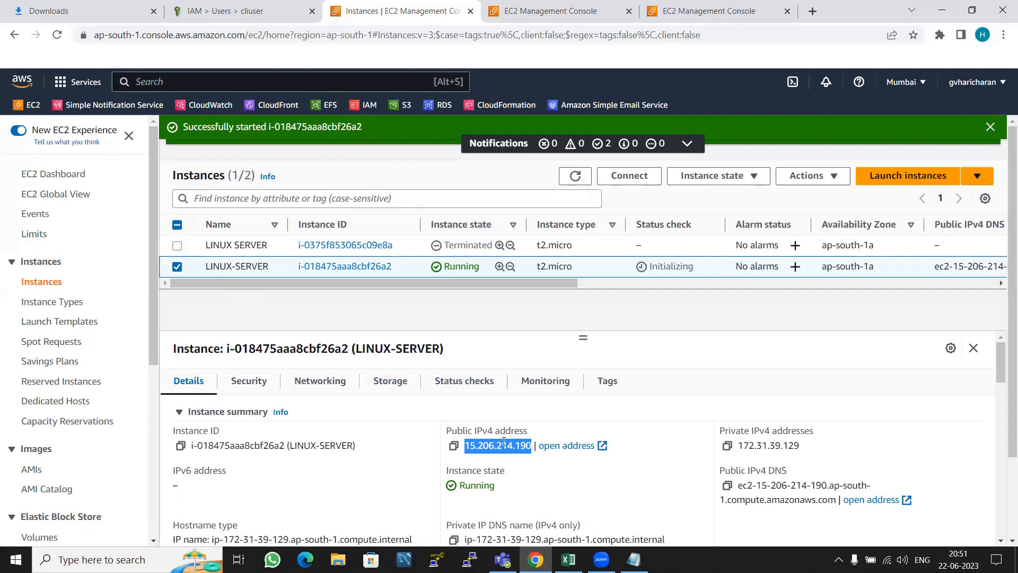
pyautogui.click(712, 175)
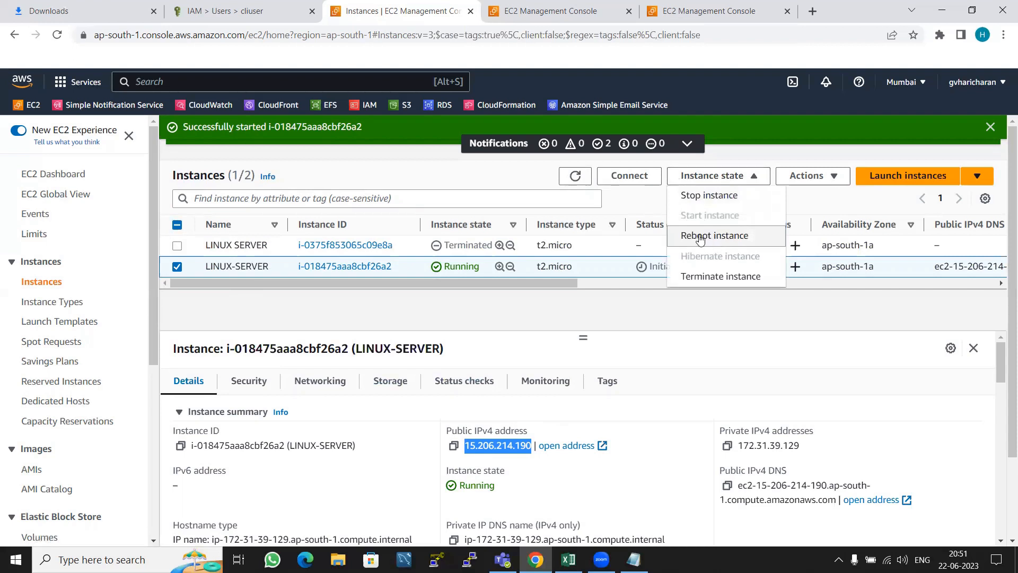
pyautogui.click(679, 342)
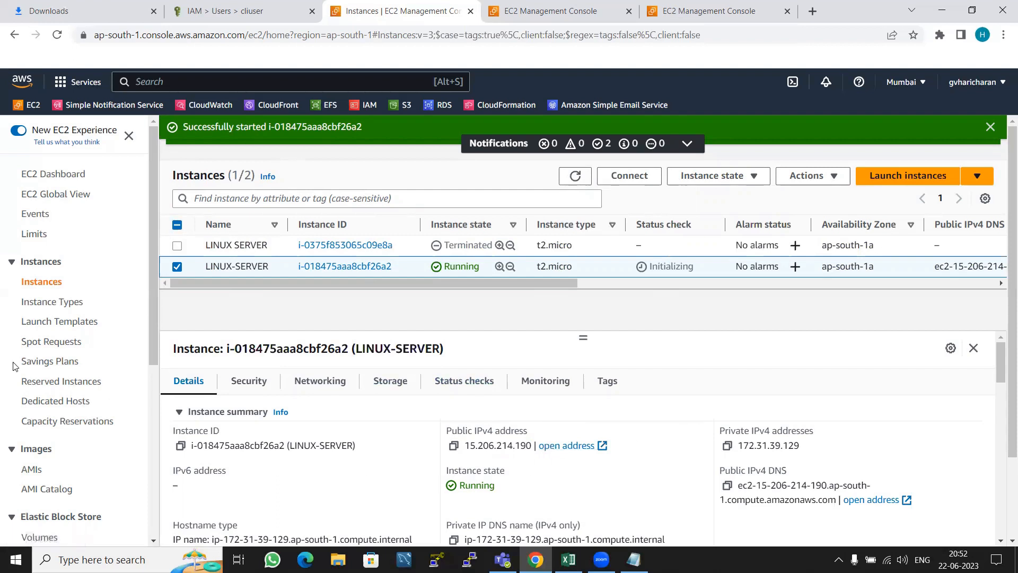
# Open the Elastic IPs list and examine the entry for the allocated address.
pyautogui.scroll(-5, 14, 366)
pyautogui.click(43, 337)
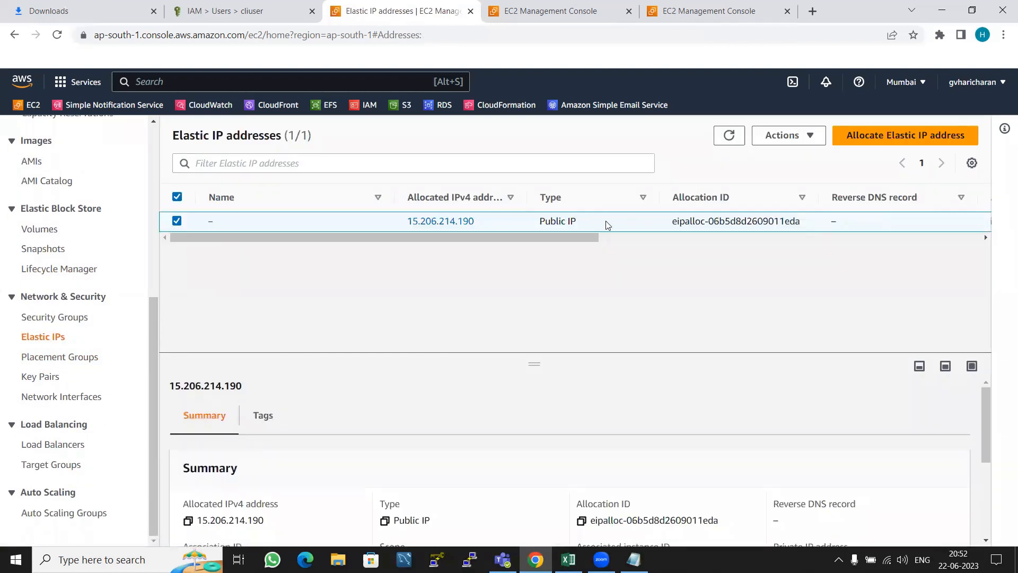
pyautogui.moveTo(518, 234)
pyautogui.mouseDown()
pyautogui.moveTo(536, 235)
pyautogui.moveTo(503, 234)
pyautogui.moveTo(669, 237)
pyautogui.moveTo(504, 238)
pyautogui.mouseUp()
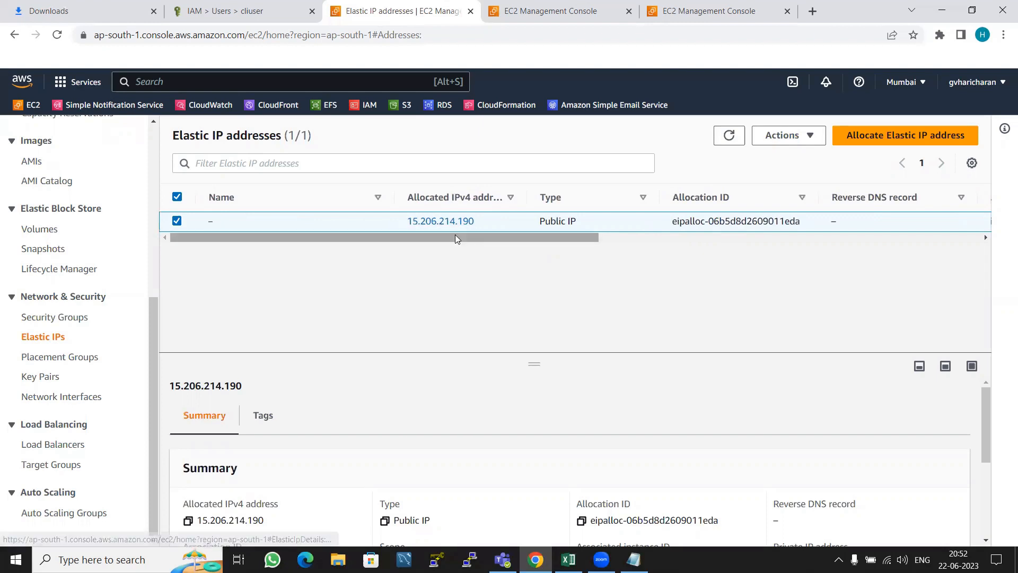
pyautogui.hscroll(1, 453, 238)
pyautogui.hscroll(-1, 453, 239)
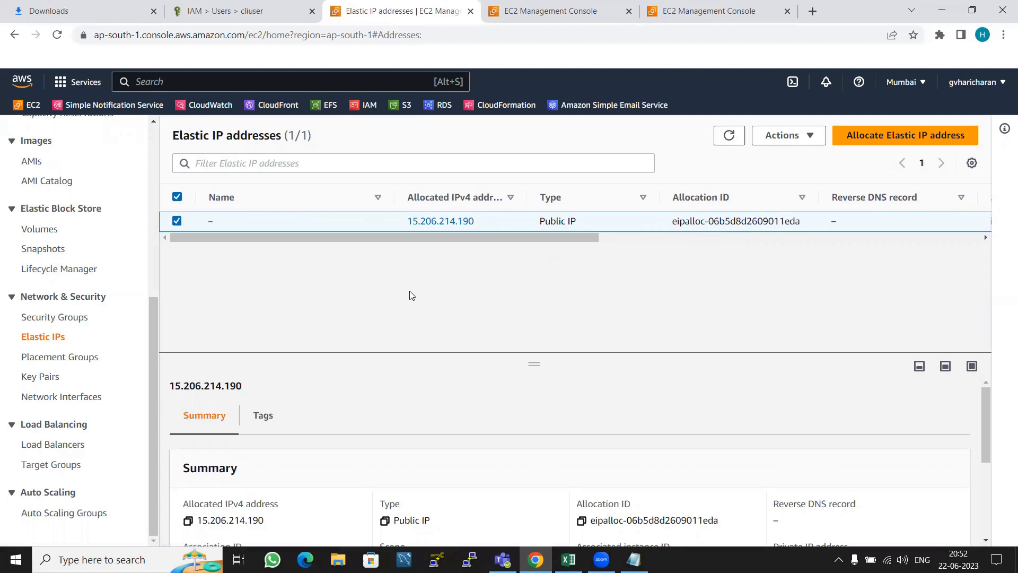
pyautogui.hscroll(1, 498, 243)
pyautogui.hscroll(-1, 499, 243)
pyautogui.moveTo(153, 306)
pyautogui.mouseDown()
pyautogui.moveTo(154, 298)
pyautogui.moveTo(154, 307)
pyautogui.mouseUp()
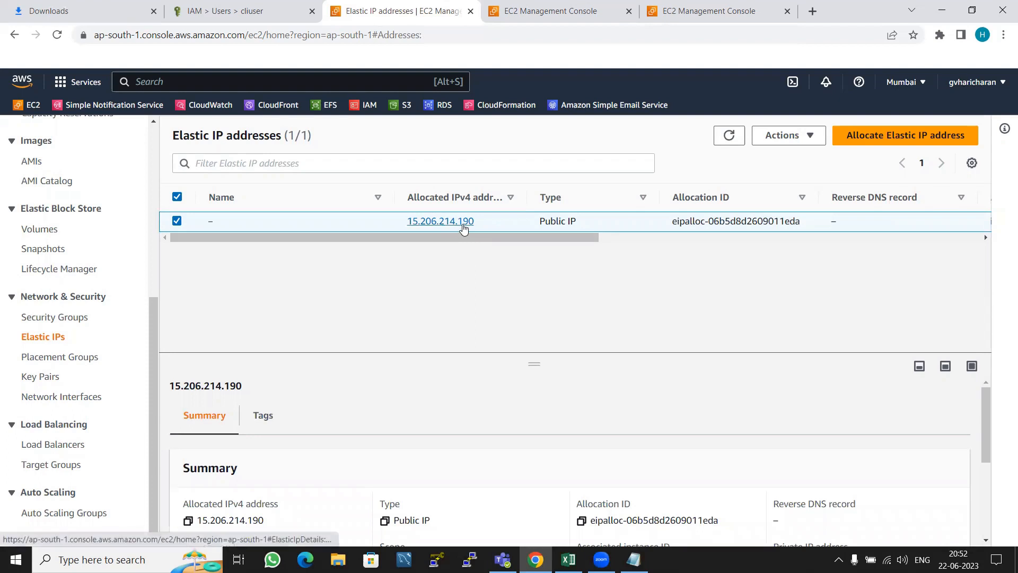
# Disassociate the Elastic IP address 15.206.214.190 from the LINUX-SERVER instance.
pyautogui.click(799, 136)
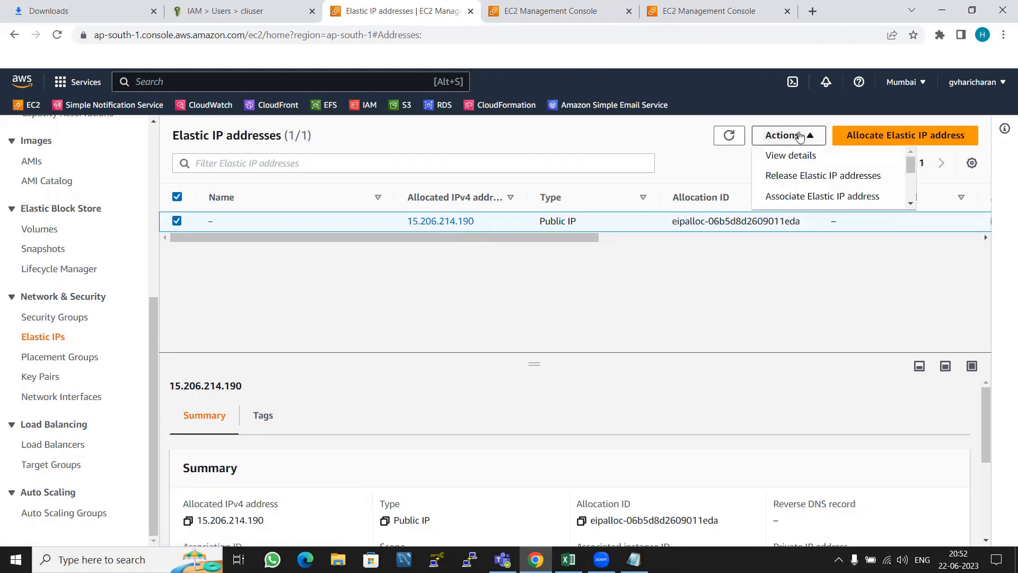
pyautogui.scroll(-2, 856, 189)
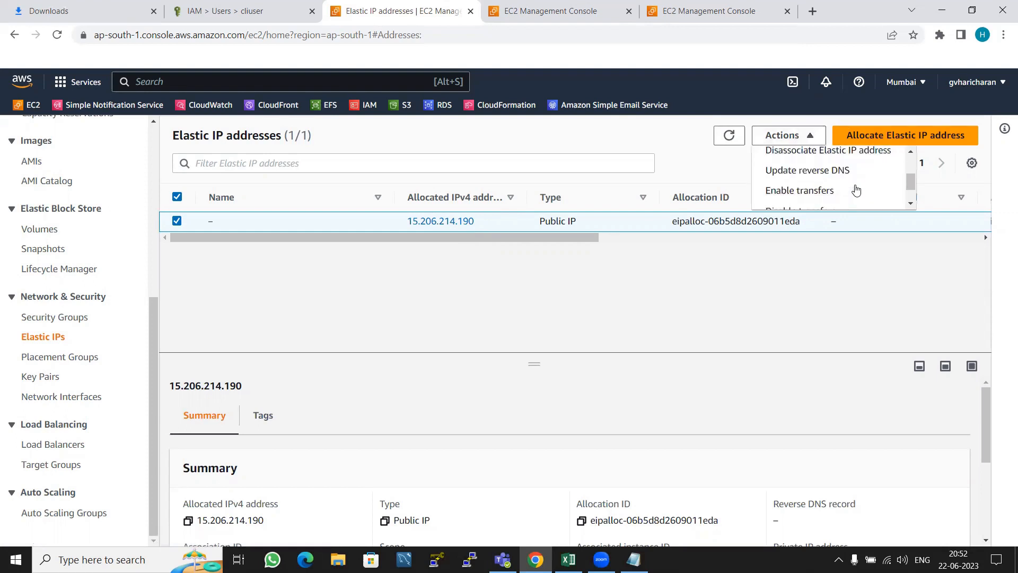
pyautogui.click(877, 153)
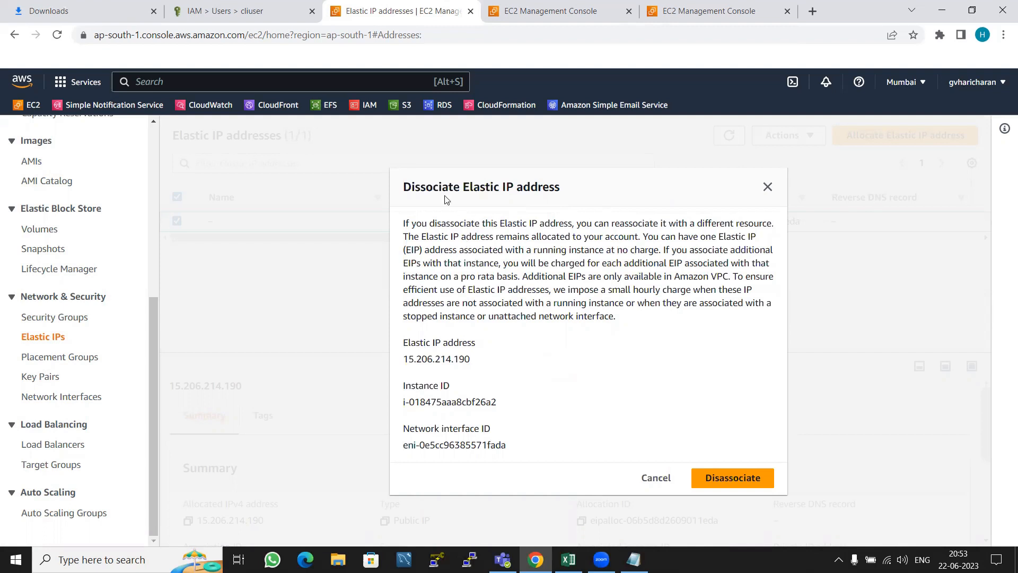
pyautogui.click(742, 481)
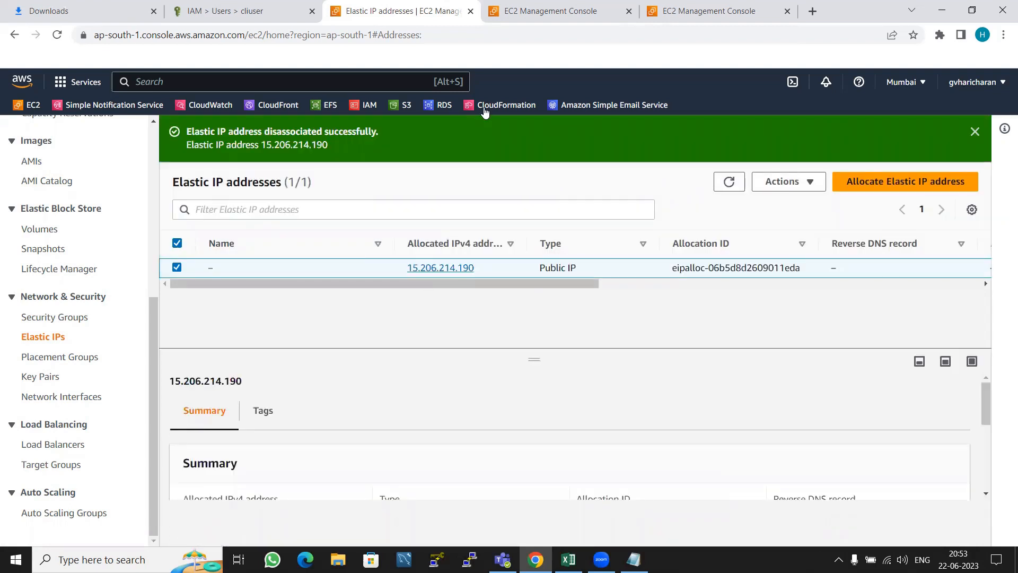
# Open the EC2 Dashboard in a new browser tab and close the old last EC2 Management Console tab.
pyautogui.click(560, 5)
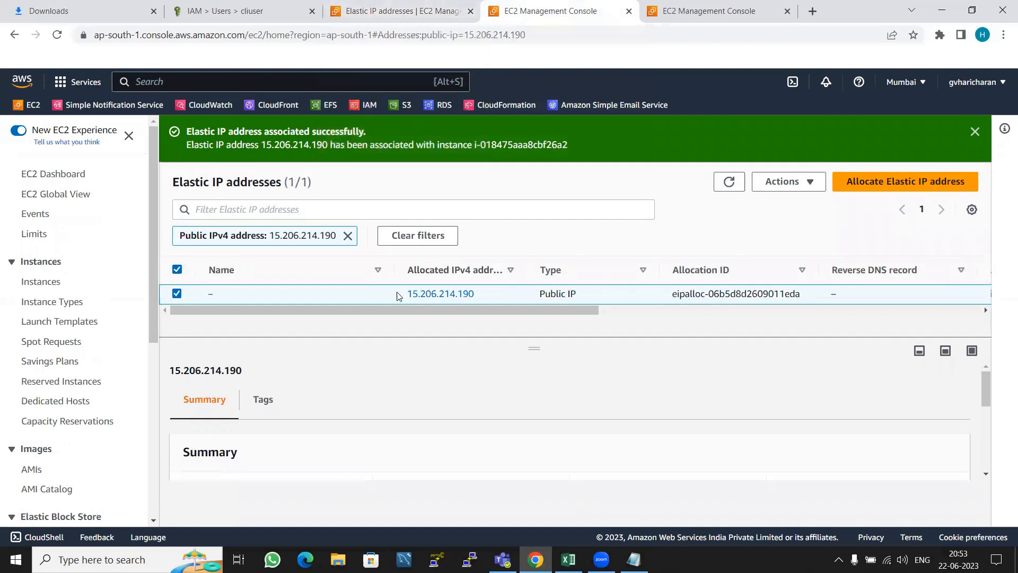
pyautogui.moveTo(402, 293); pyautogui.dragTo(483, 297)
pyautogui.rightClick(53, 173)
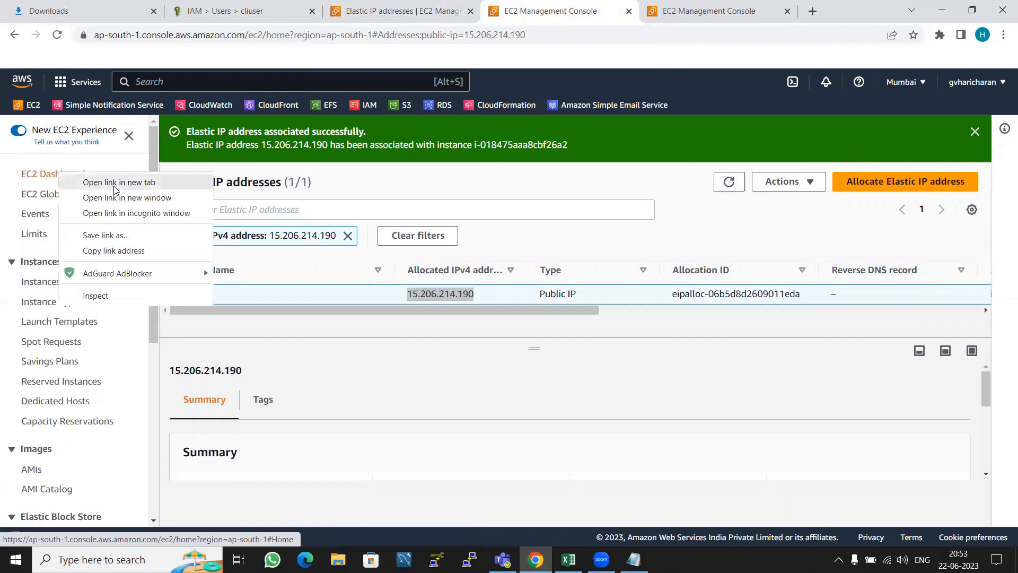
pyautogui.click(121, 186)
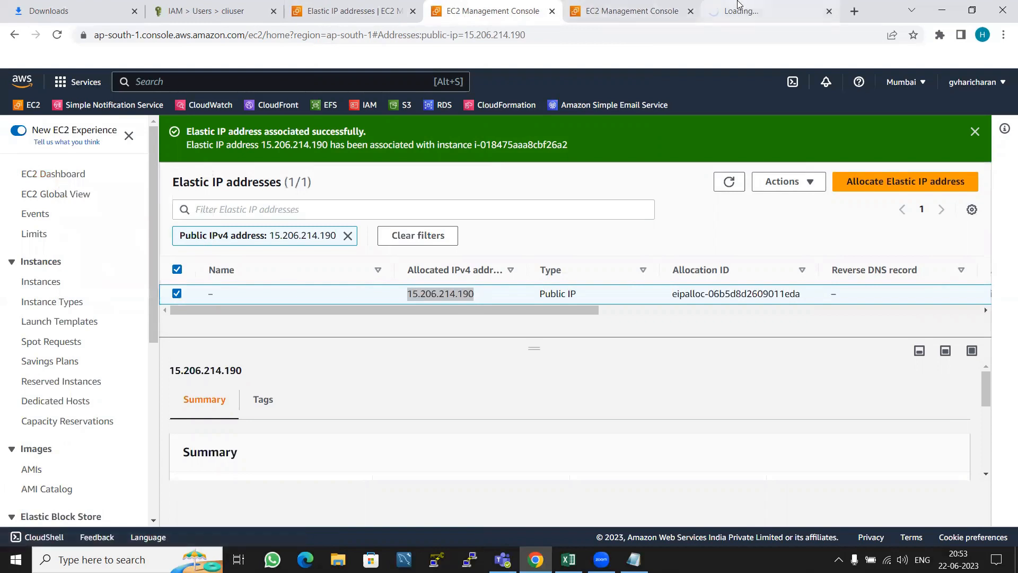
pyautogui.click(737, 10)
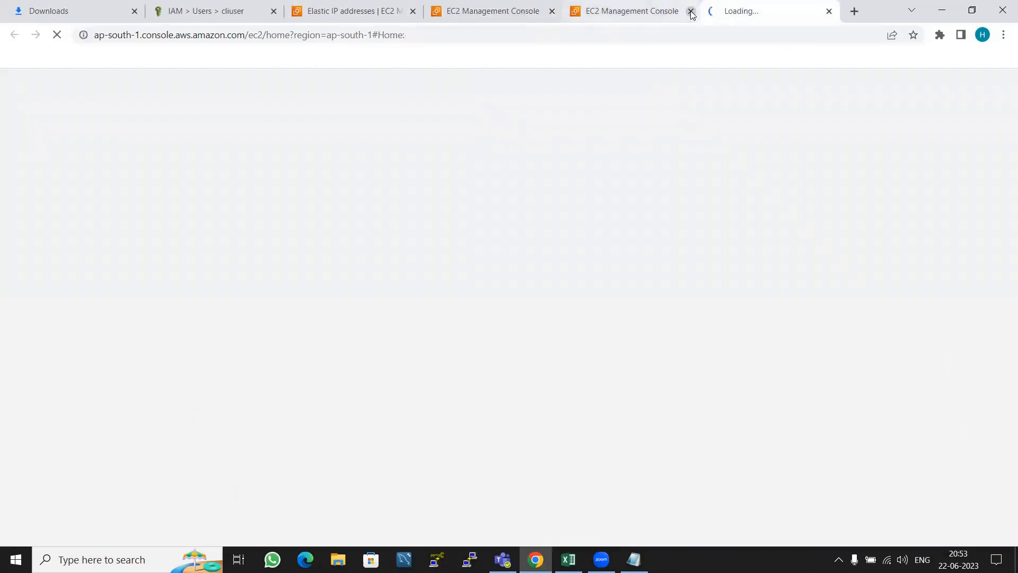
pyautogui.click(691, 11)
pyautogui.click(528, 6)
pyautogui.click(609, 8)
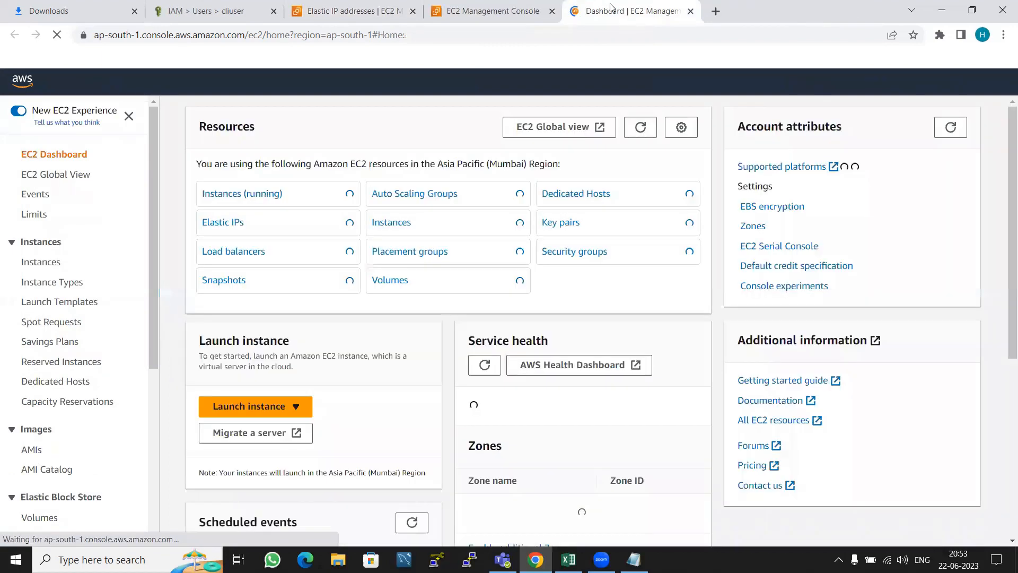
# Open the running instances list, select LINUX-SERVER, and highlight its public IPv4 address in the details.
pyautogui.click(228, 193)
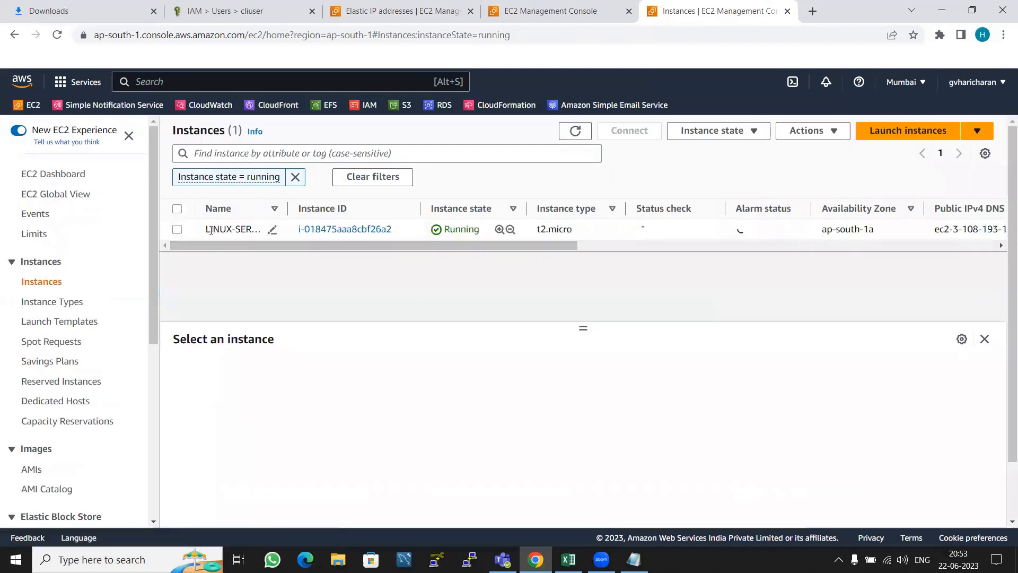
pyautogui.click(177, 229)
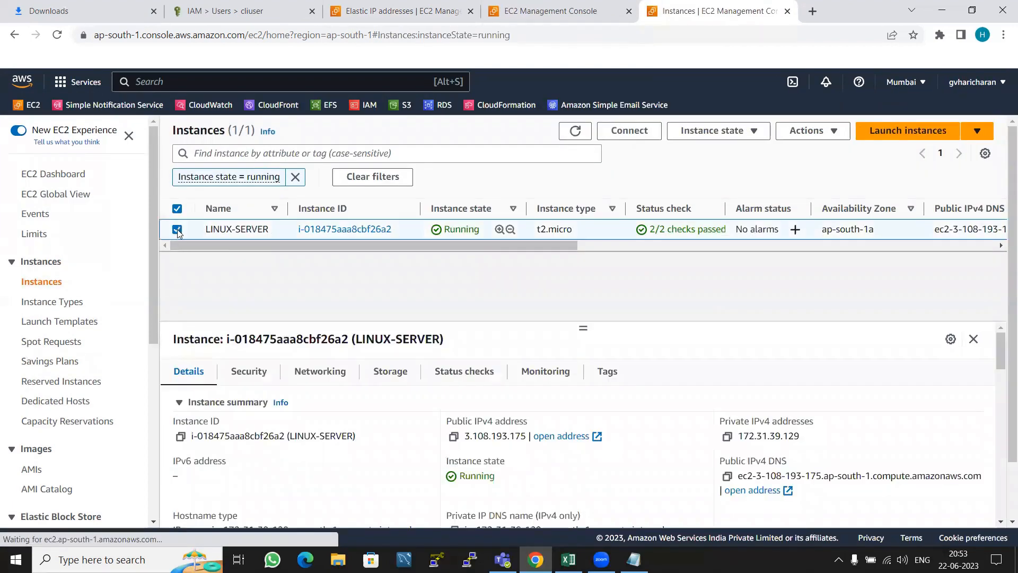
pyautogui.moveTo(463, 435); pyautogui.dragTo(525, 434)
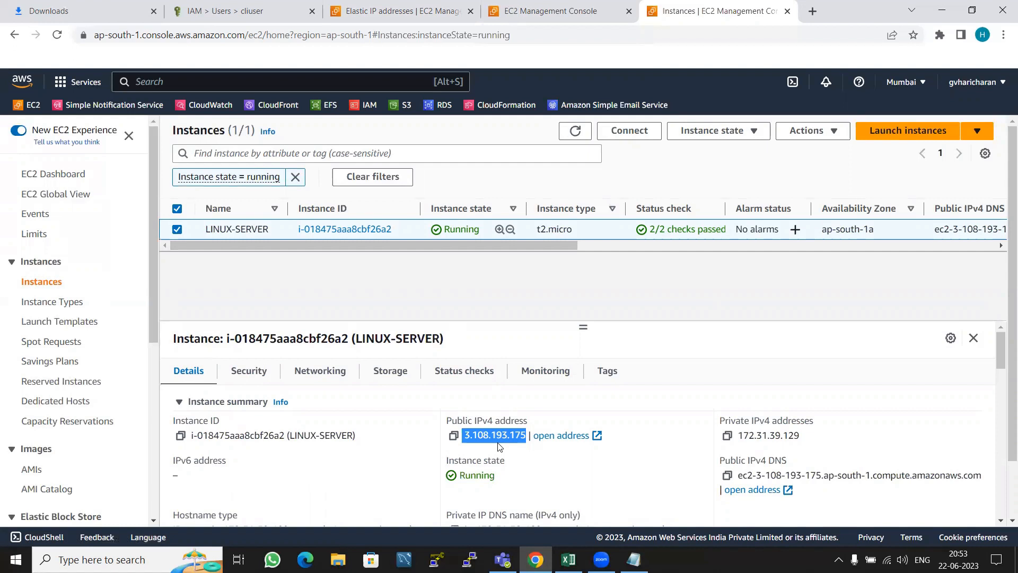
pyautogui.click(468, 437)
pyautogui.moveTo(468, 436); pyautogui.dragTo(525, 433)
# Release the Elastic IP address 15.206.214.190 from the account and dismiss the notification.
pyautogui.click(413, 11)
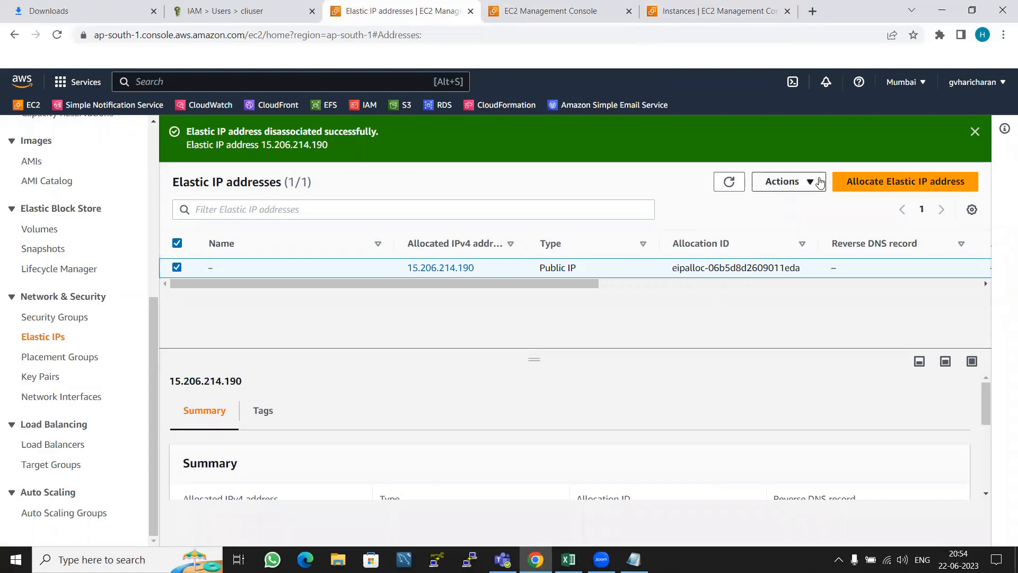
pyautogui.click(819, 182)
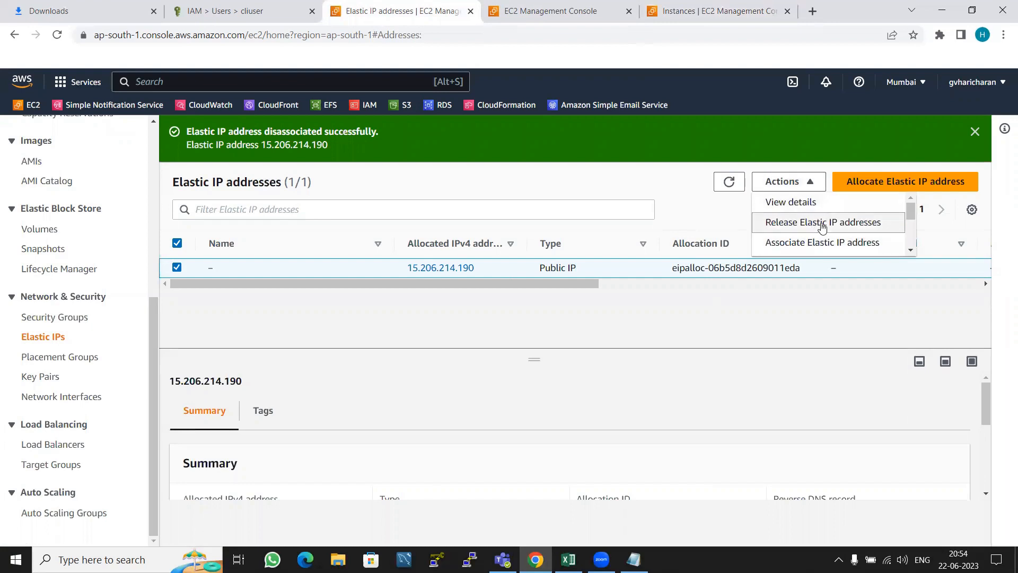
pyautogui.click(822, 227)
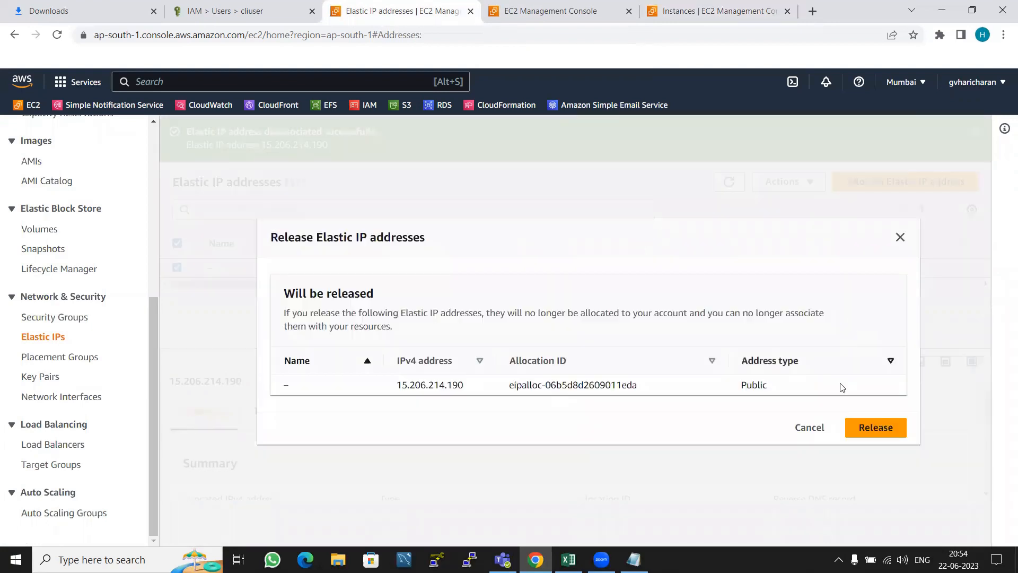
pyautogui.click(872, 427)
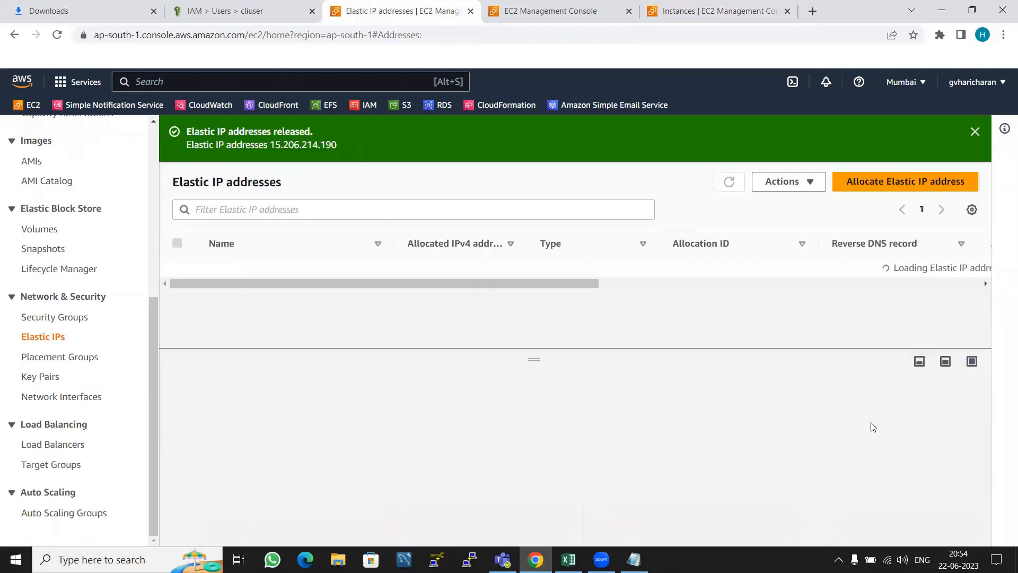
pyautogui.moveTo(463, 286); pyautogui.dragTo(415, 282)
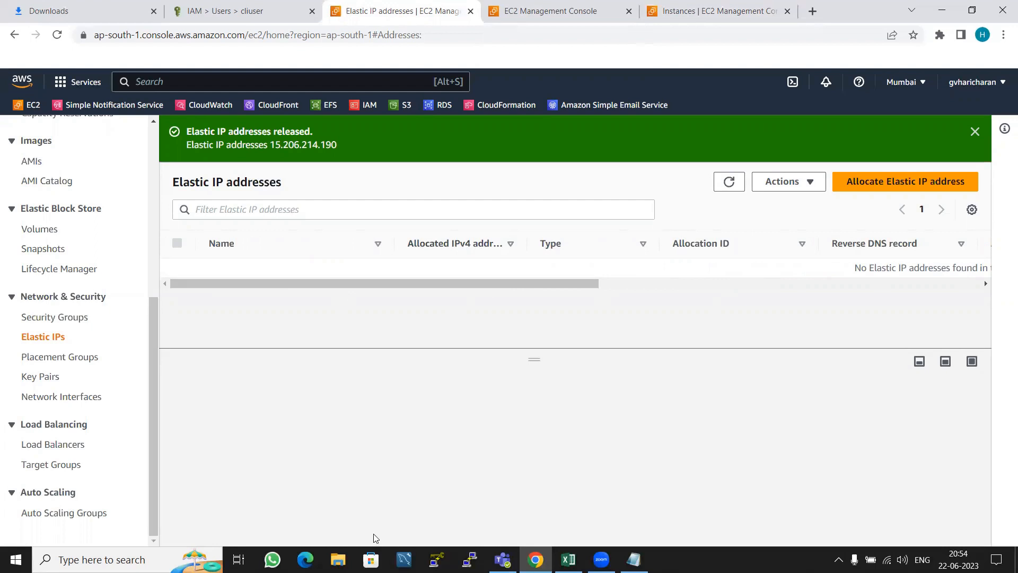
pyautogui.scroll(5, 76, 416)
pyautogui.click(975, 131)
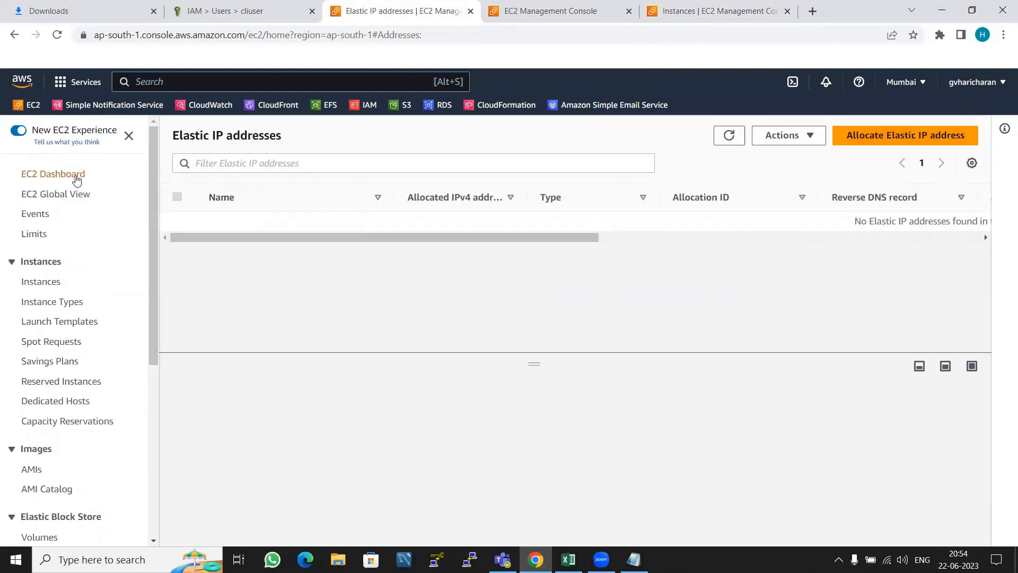